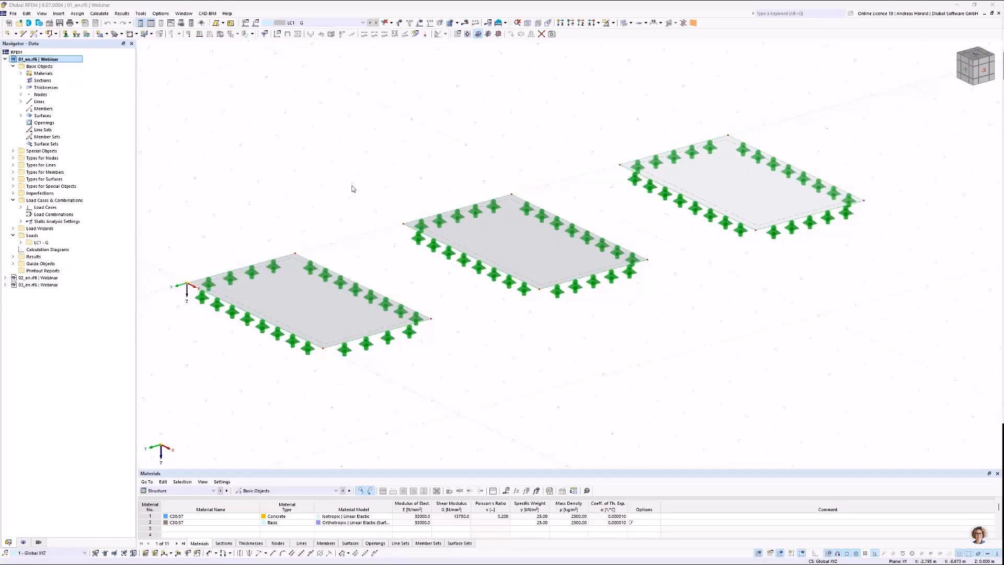
Show and hide the LC1 loads on the three slabs, and review the first slab's thickness and material settings
{"action": "left_click", "coordinate": [466, 24]}
{"action": "left_click", "coordinate": [466, 24]}
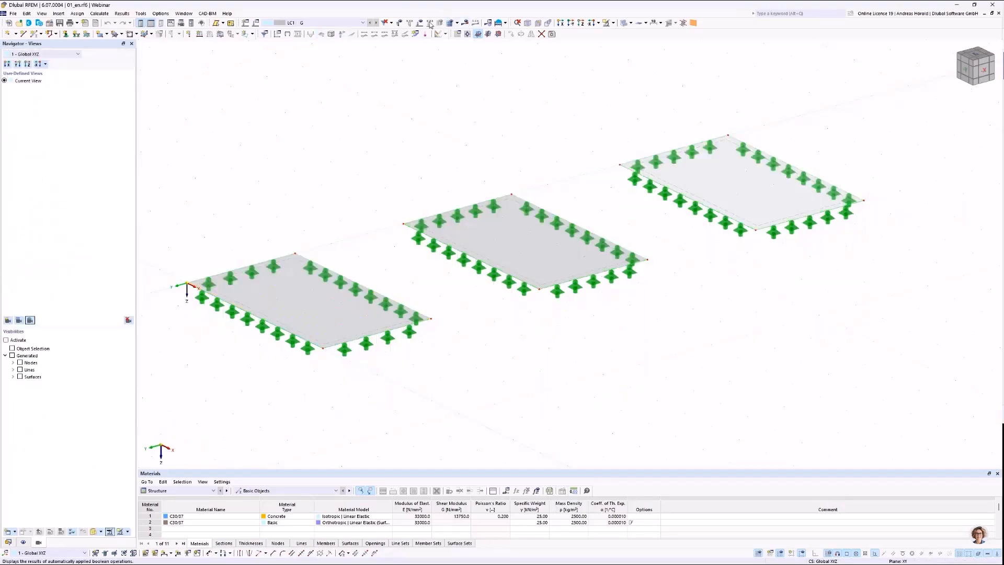
{"action": "left_click", "coordinate": [419, 24]}
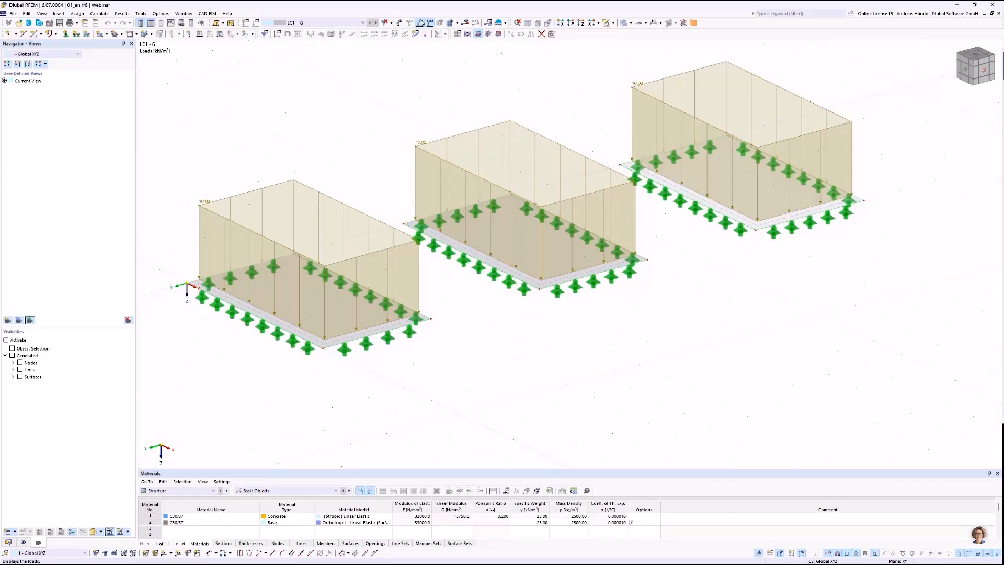
{"action": "left_click", "coordinate": [421, 23]}
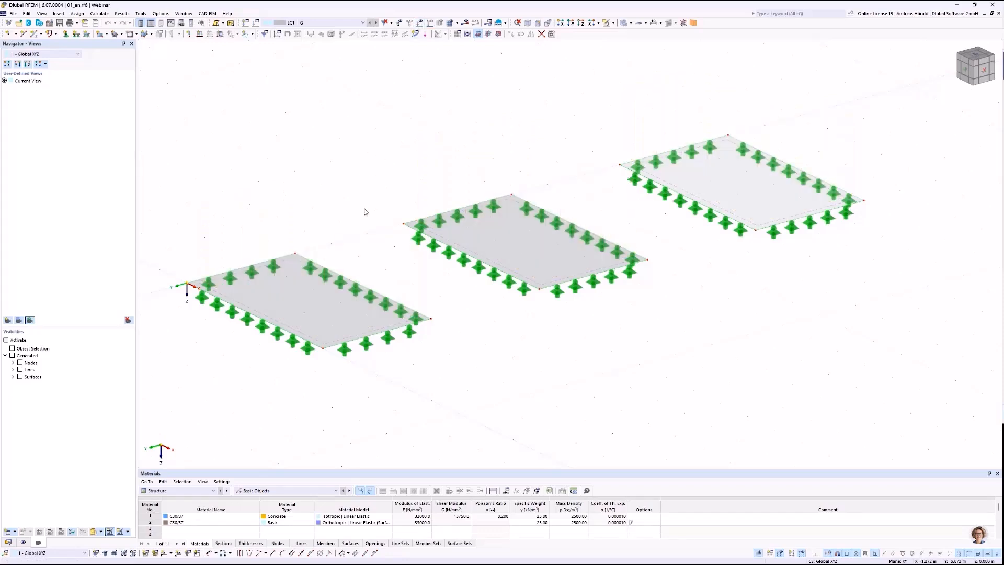
{"action": "double_click", "coordinate": [293, 282]}
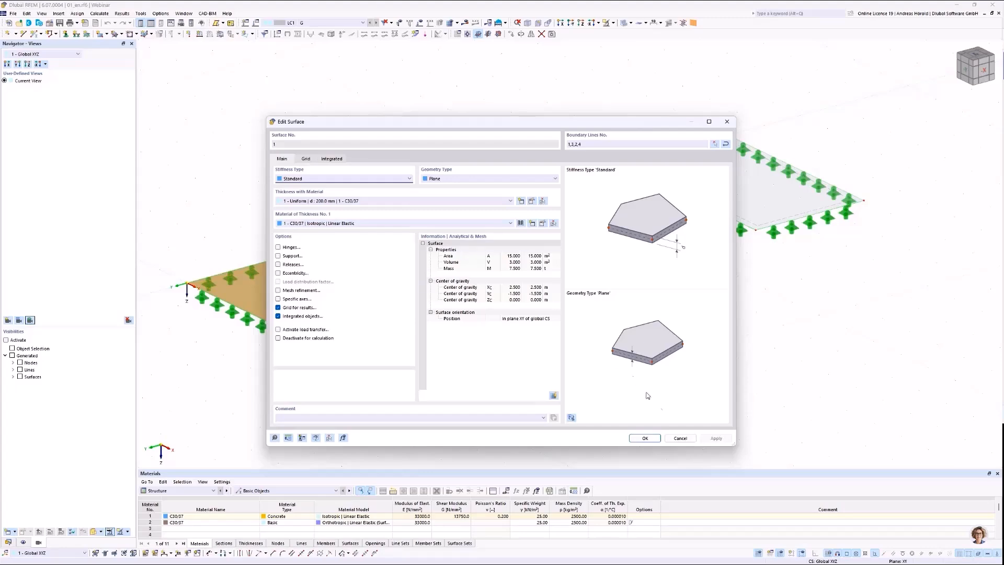
{"action": "left_click", "coordinate": [681, 439]}
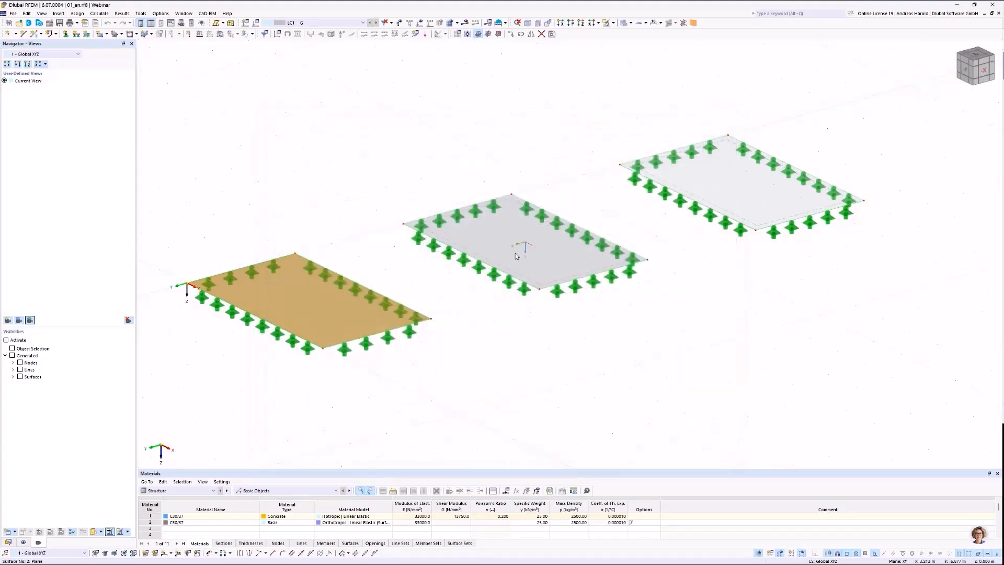
Inspect the second slab's Shape Orthotropy thickness, including the available thickness types and the effective thicknesses in both directions
{"action": "double_click", "coordinate": [494, 250]}
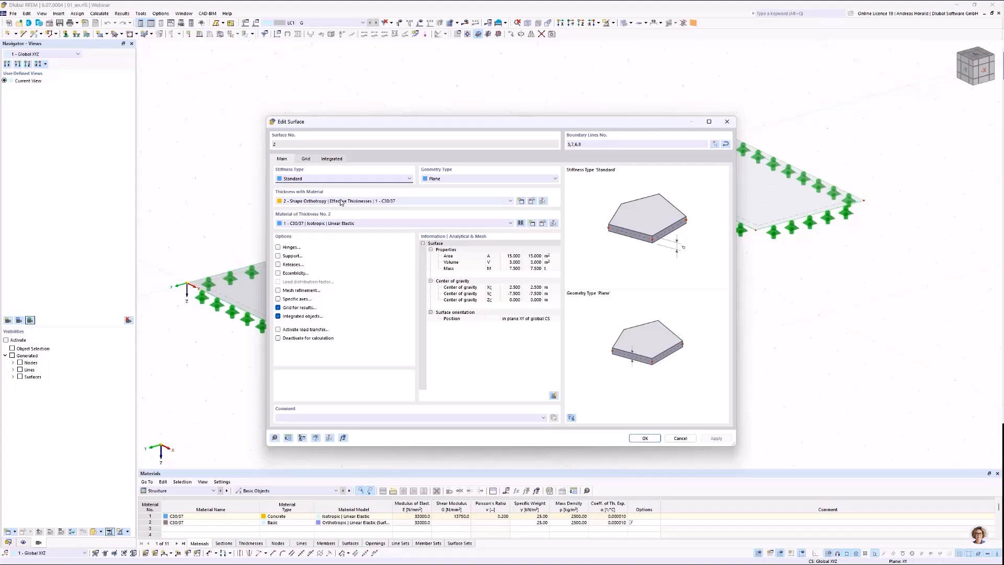
{"action": "left_click", "coordinate": [532, 202]}
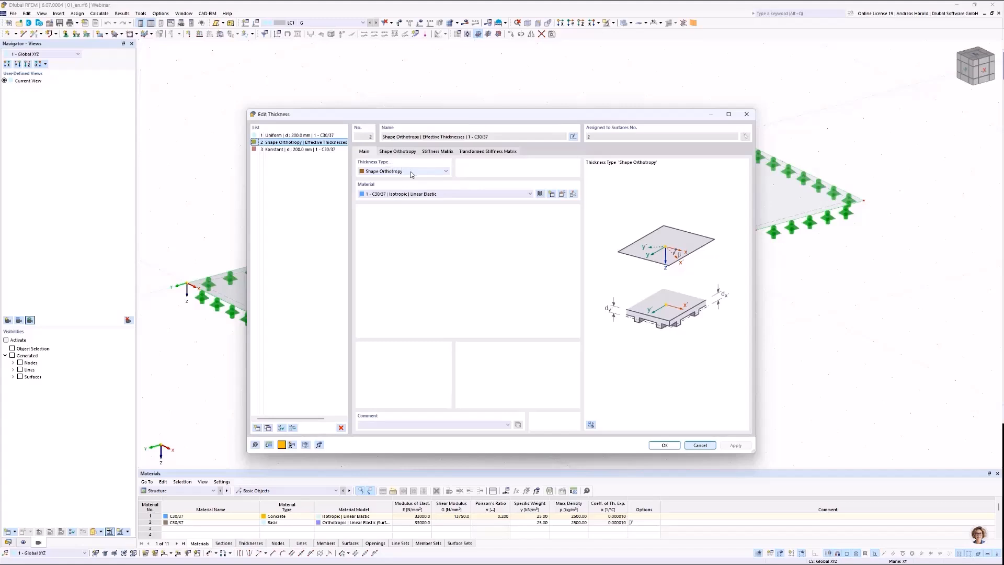
{"action": "left_click", "coordinate": [446, 172]}
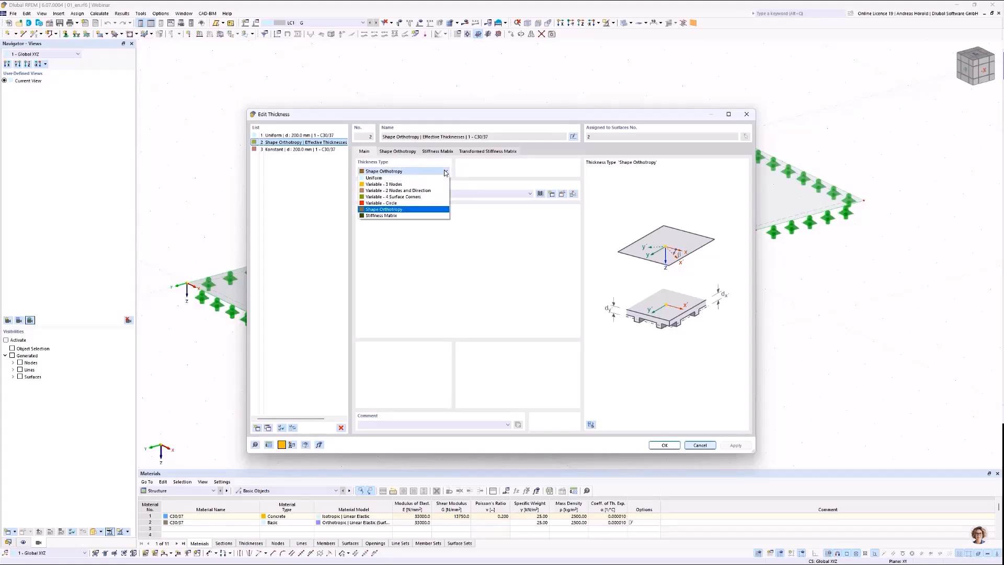
{"action": "left_click", "coordinate": [446, 171]}
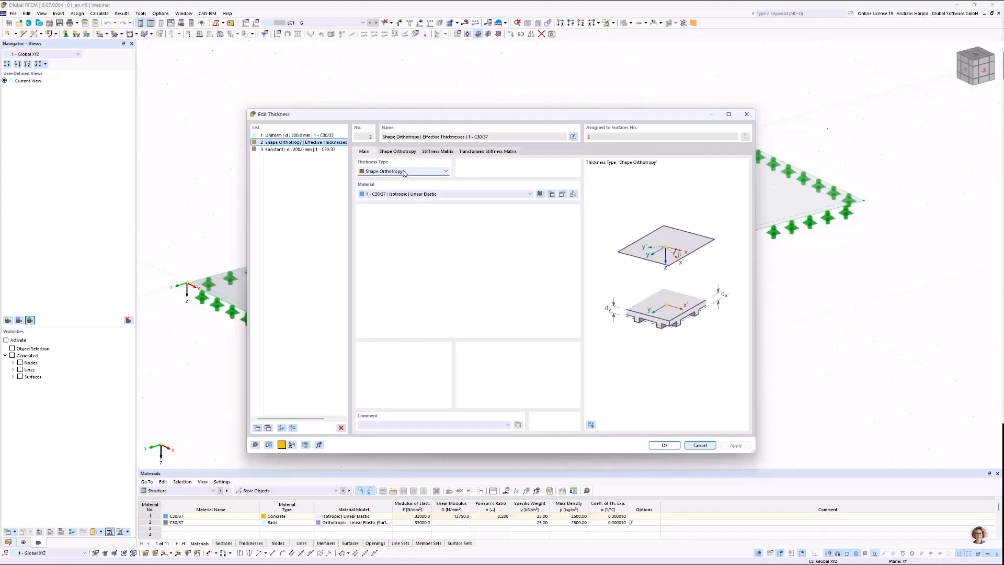
{"action": "left_click", "coordinate": [394, 152]}
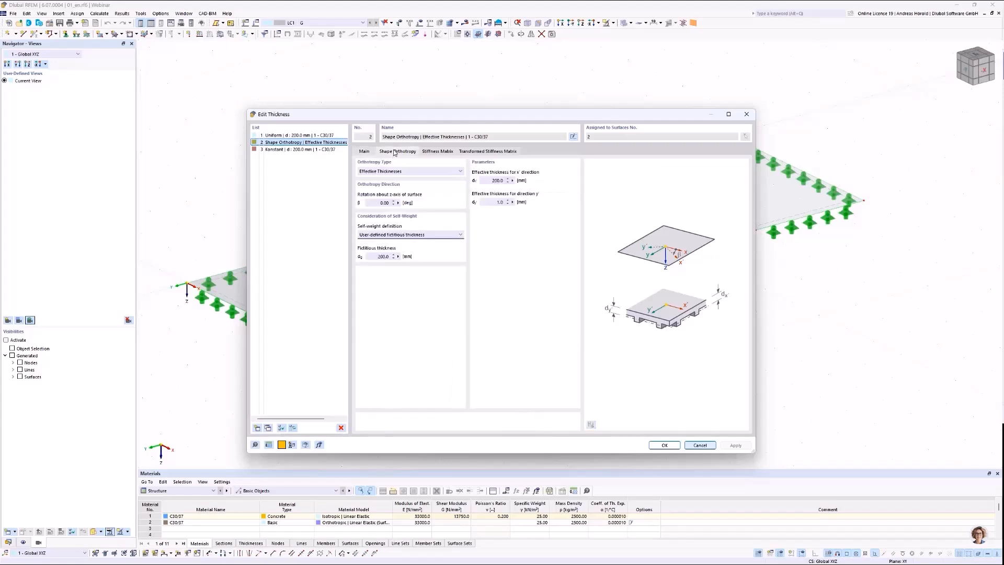
{"action": "left_click", "coordinate": [487, 180]}
{"action": "left_click", "coordinate": [491, 202]}
Try the self-weight definitions Determined from parameters, User-defined self-weight and User-defined fictitious thickness for the second slab, and discard the changes
{"action": "left_click", "coordinate": [451, 236]}
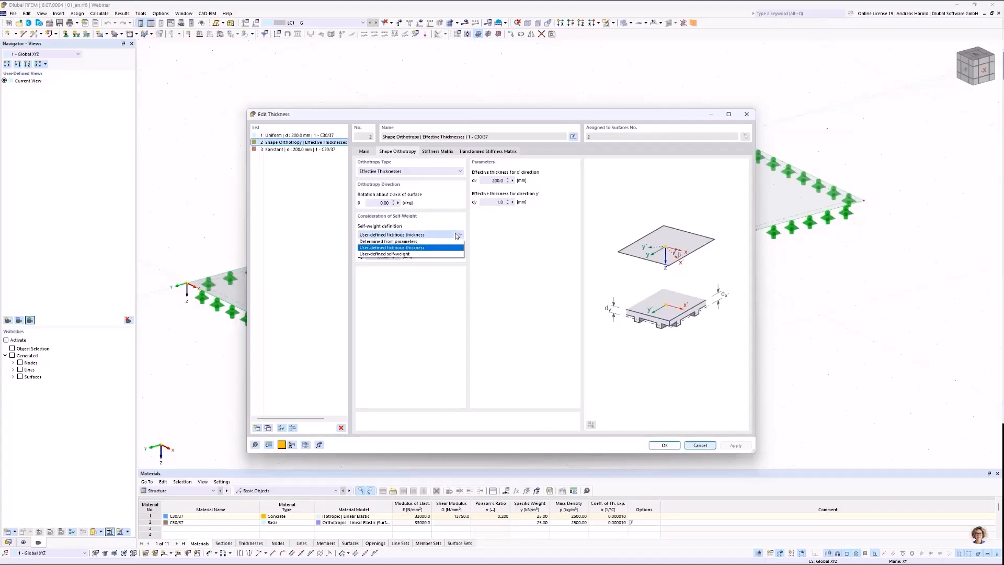
{"action": "left_click", "coordinate": [427, 243]}
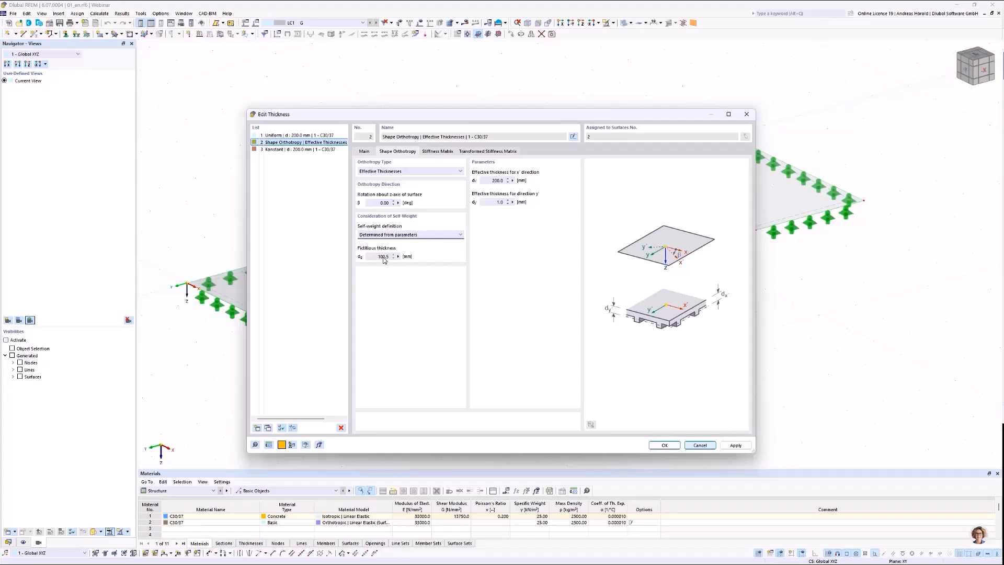
{"action": "left_click", "coordinate": [443, 236]}
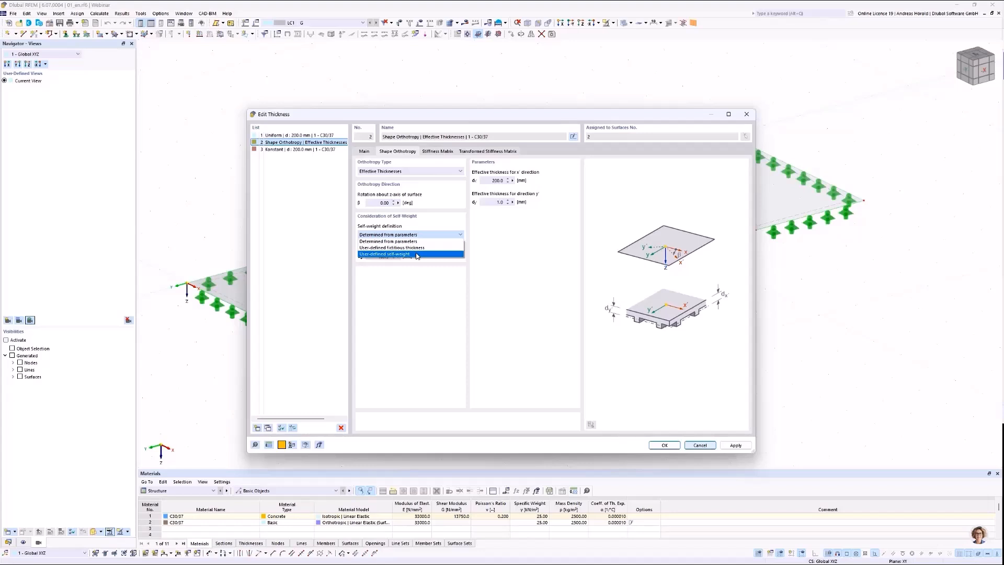
{"action": "left_click", "coordinate": [416, 255]}
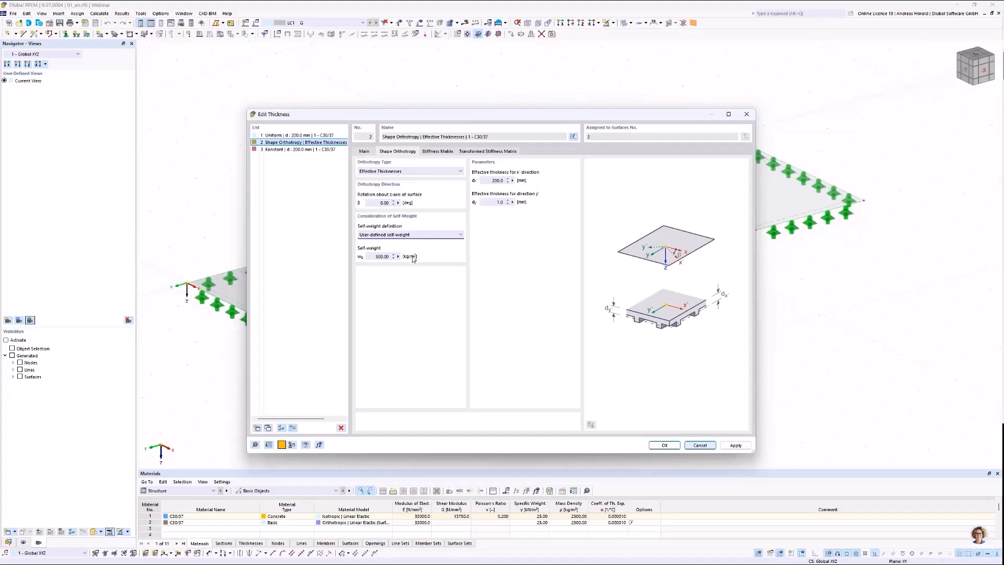
{"action": "left_click", "coordinate": [427, 236]}
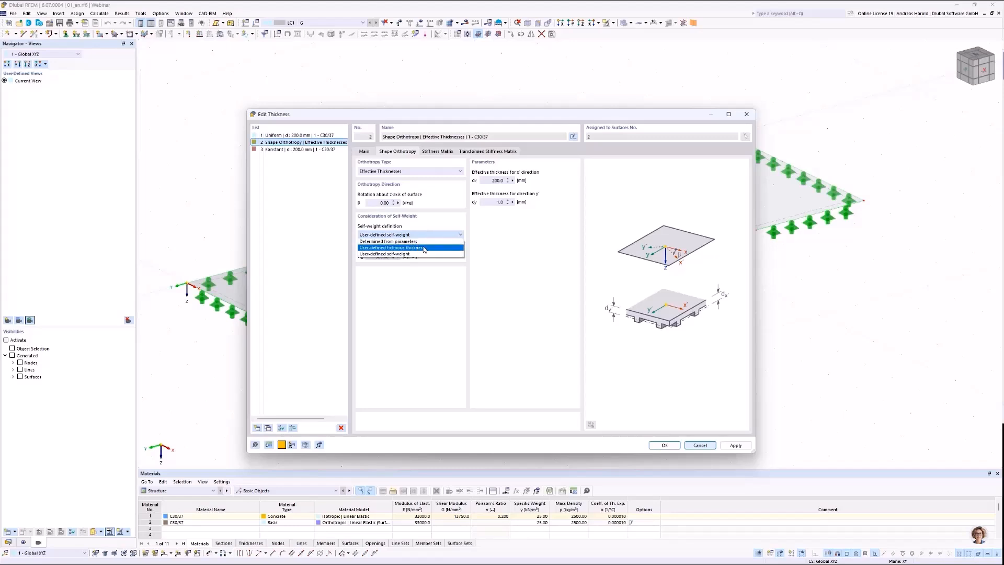
{"action": "left_click", "coordinate": [424, 248]}
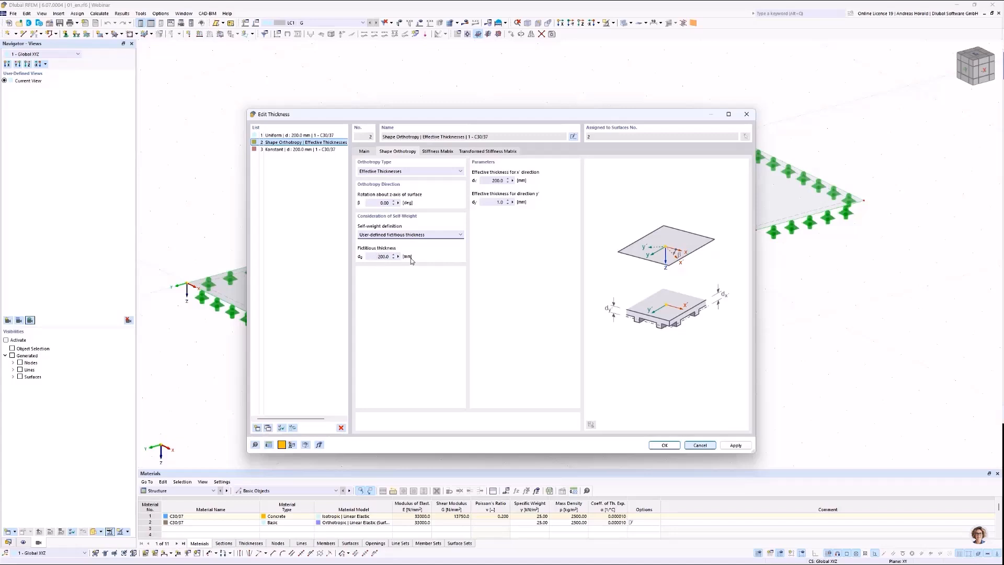
{"action": "left_click", "coordinate": [699, 446]}
{"action": "left_click", "coordinate": [681, 438]}
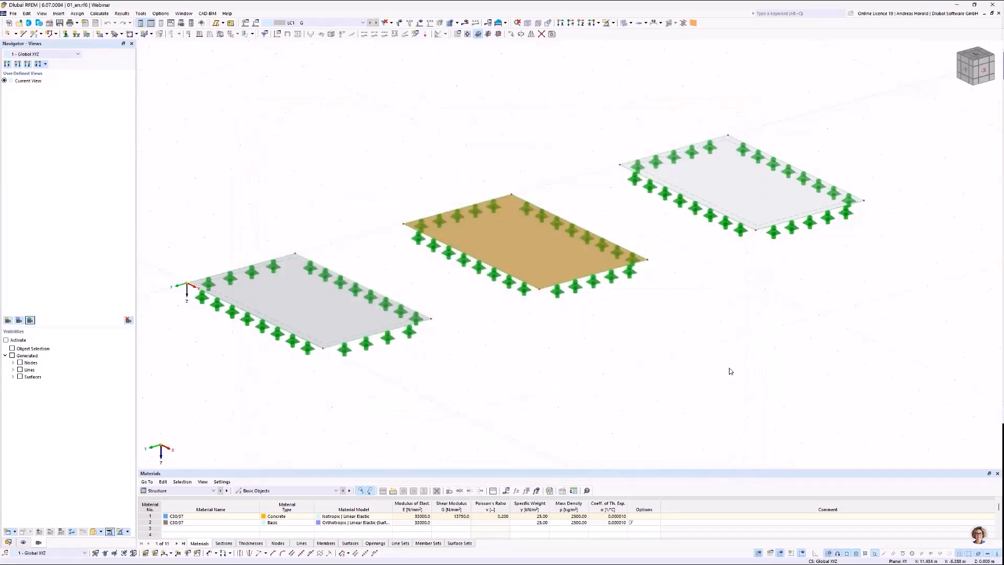
Open the material of the third slab and review its material models, keeping Orthotropic | Linear Elastic (Surfaces) selected
{"action": "double_click", "coordinate": [706, 199]}
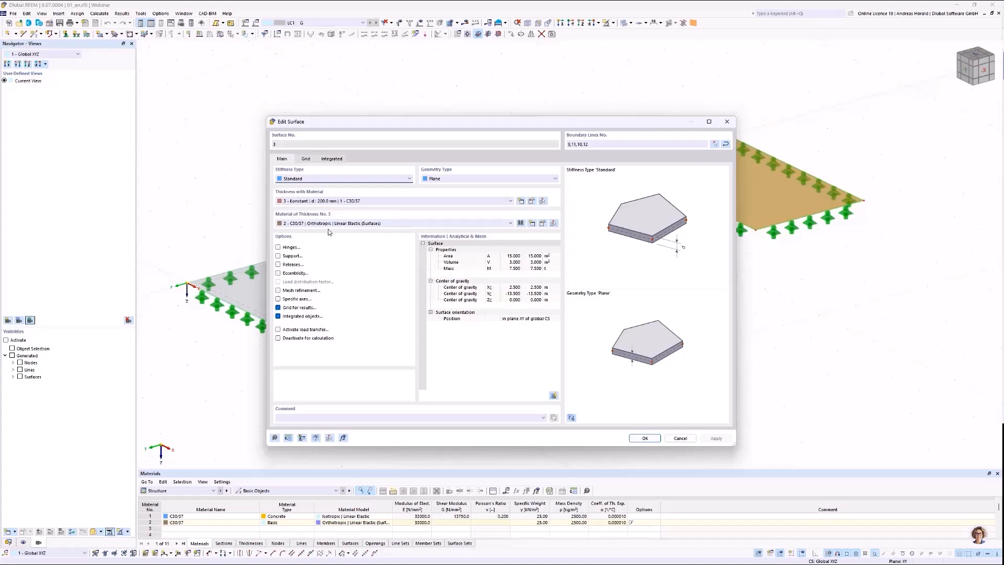
{"action": "left_click", "coordinate": [543, 224]}
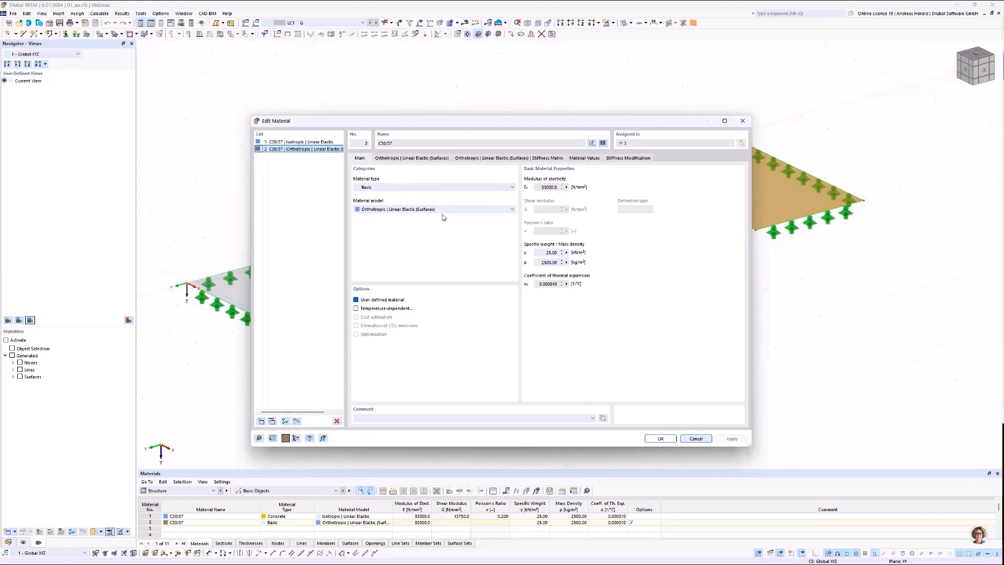
{"action": "left_click", "coordinate": [455, 212]}
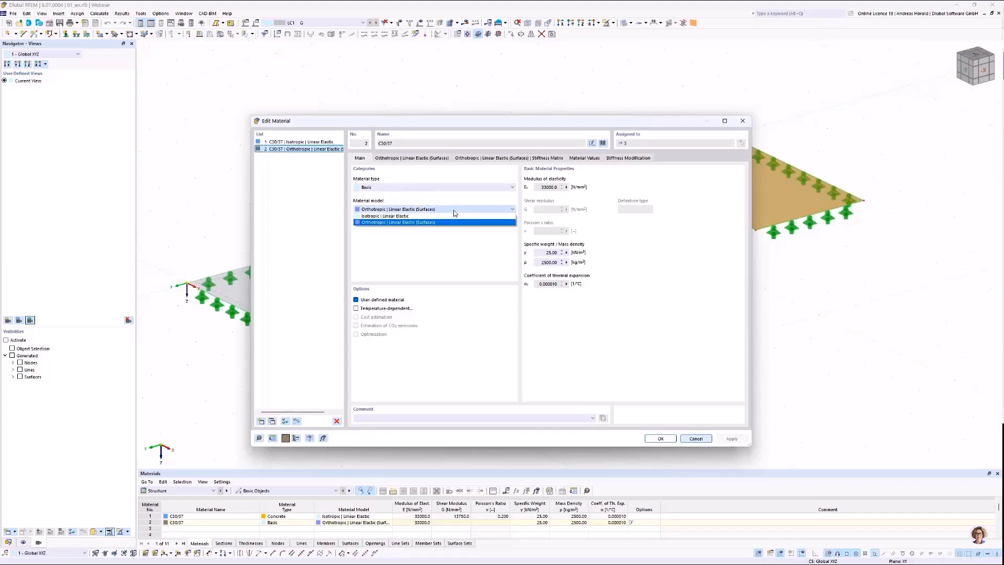
{"action": "left_click", "coordinate": [403, 223]}
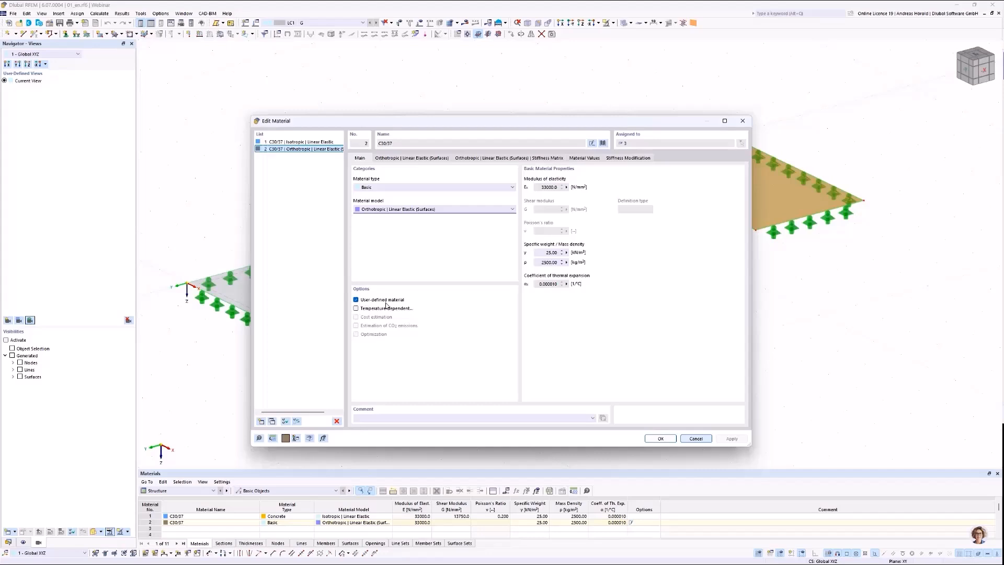
Examine the orthotropic material's elastic moduli, shear moduli and Poisson's ratios, and leave the third slab's settings without changes
{"action": "left_click", "coordinate": [408, 160]}
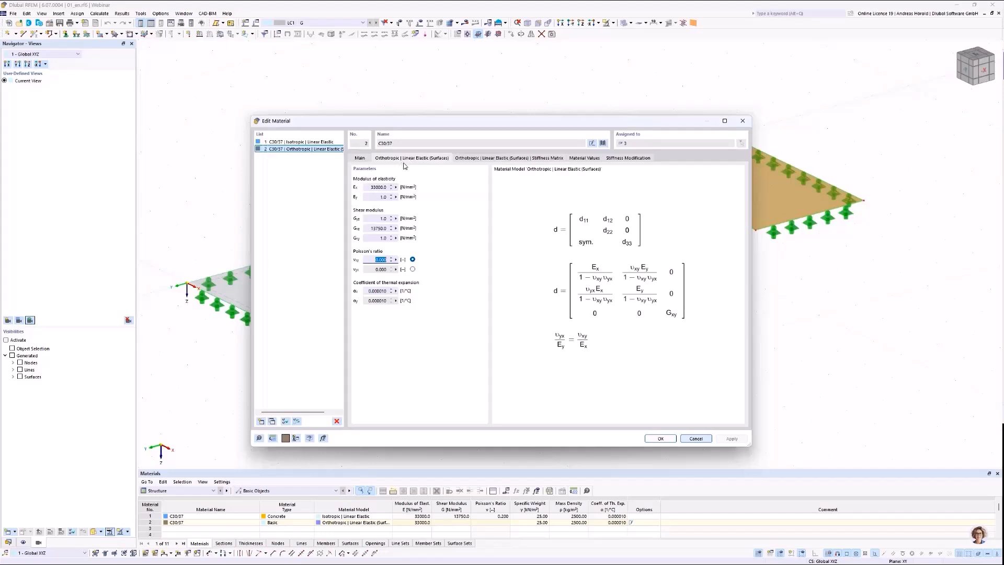
{"action": "left_click", "coordinate": [370, 188]}
{"action": "left_click", "coordinate": [377, 197]}
{"action": "left_click", "coordinate": [376, 219]}
{"action": "double_click", "coordinate": [384, 218]}
{"action": "left_click", "coordinate": [380, 219]}
{"action": "left_click", "coordinate": [375, 240]}
{"action": "left_click", "coordinate": [373, 259]}
{"action": "left_click", "coordinate": [693, 438]}
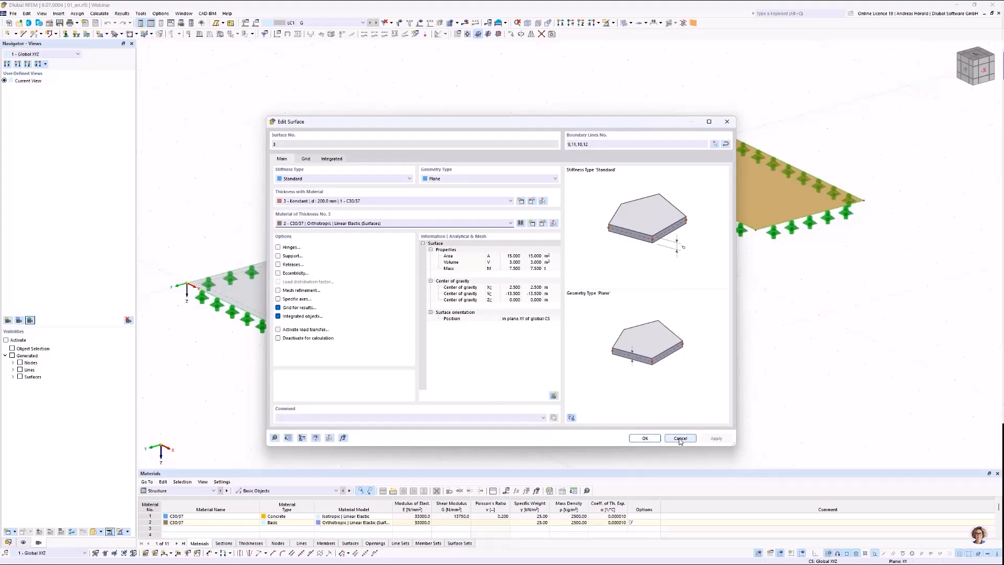
{"action": "left_click", "coordinate": [680, 438]}
{"action": "left_click", "coordinate": [670, 331]}
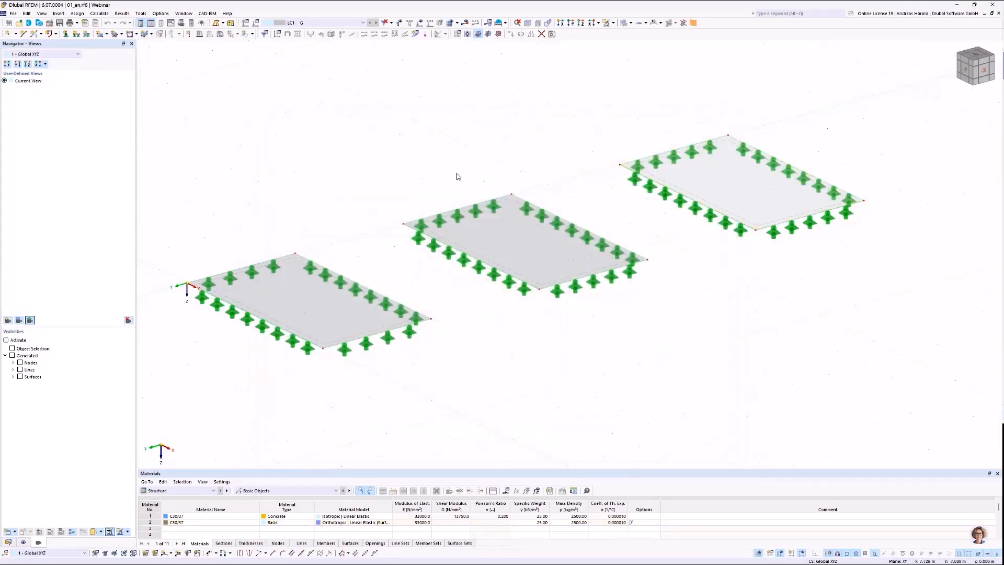
Display the LC1 results and compare the basic internal forces mx, my and mxy across the three slabs
{"action": "left_click", "coordinate": [465, 22]}
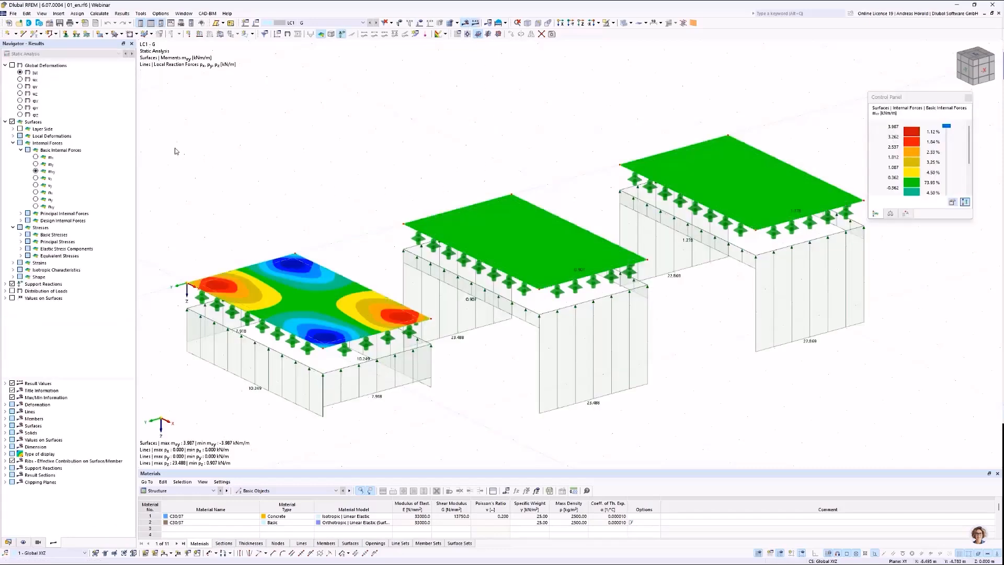
{"action": "left_click", "coordinate": [36, 158]}
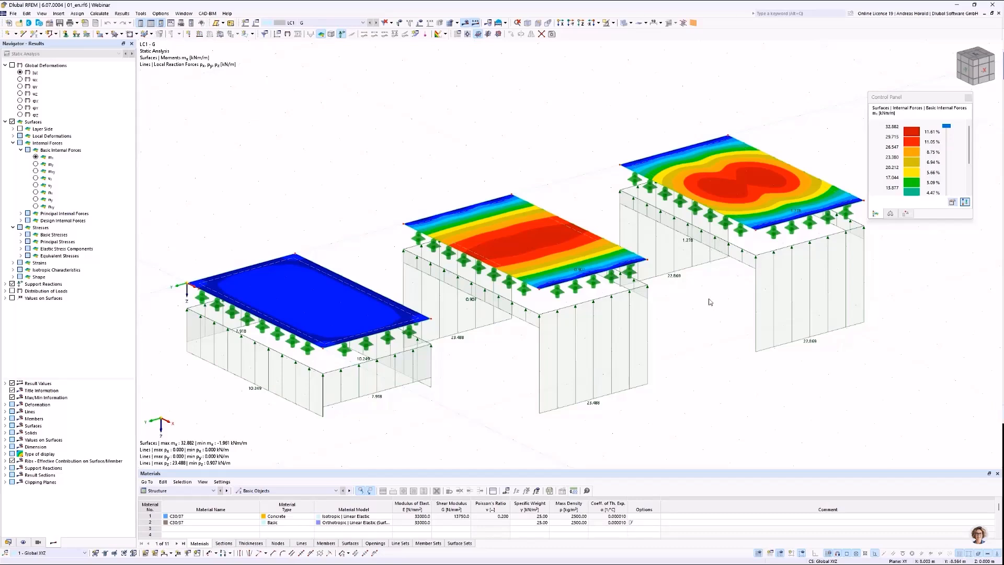
{"action": "left_click", "coordinate": [36, 164]}
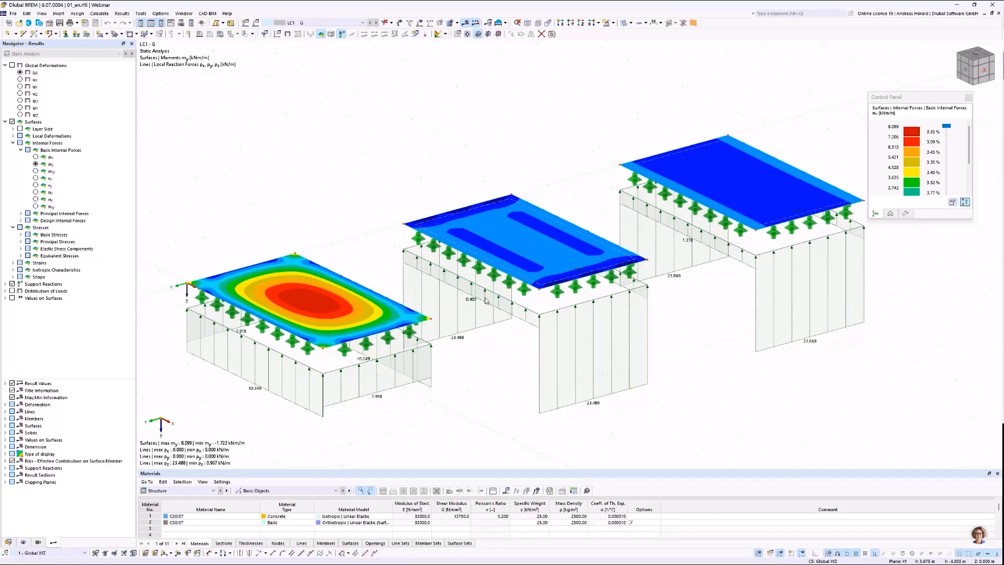
{"action": "left_click", "coordinate": [36, 171]}
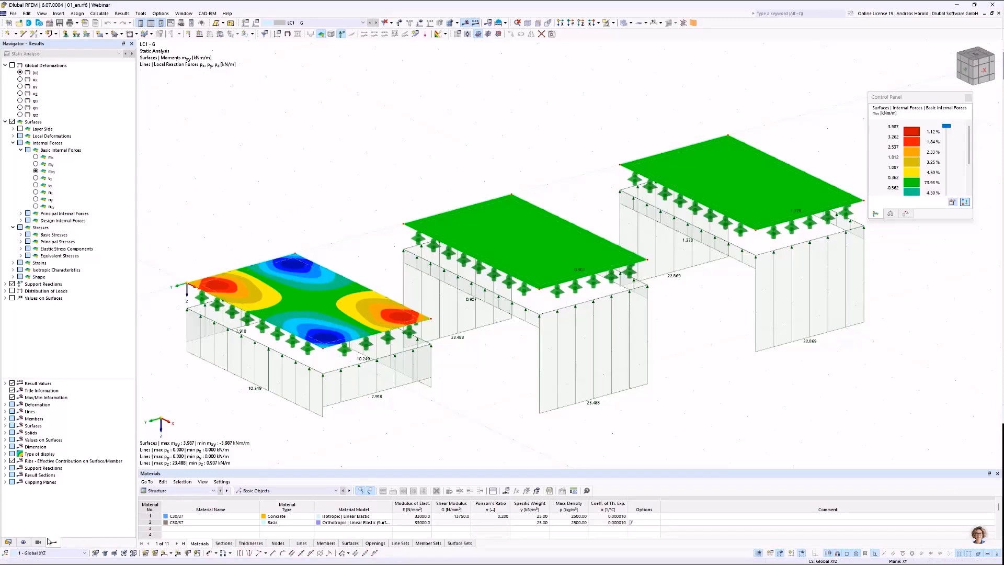
Switch to the model 02_en.rf6 and inspect the U 200 member's section properties and the available section library
{"action": "left_click", "coordinate": [8, 542]}
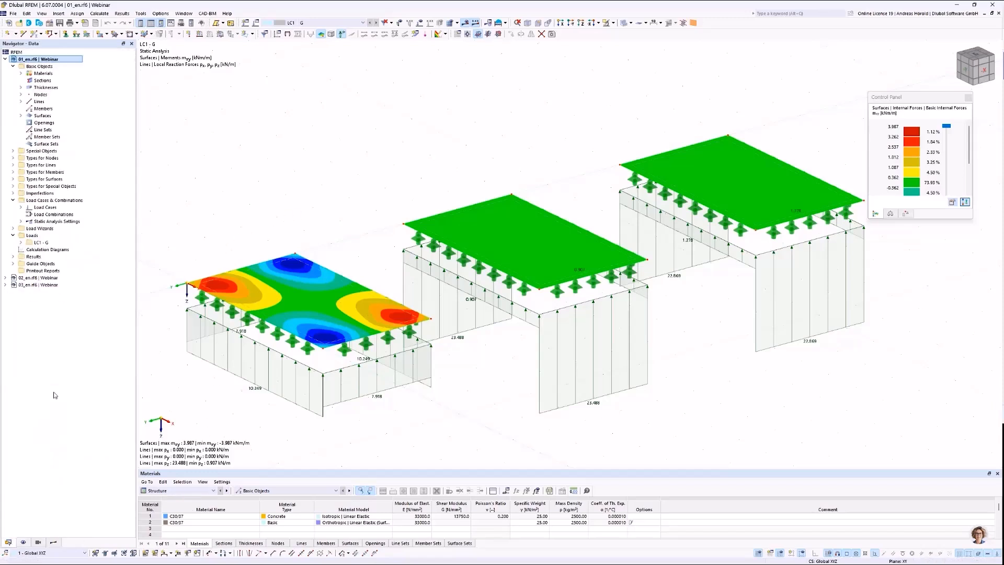
{"action": "left_click", "coordinate": [35, 278]}
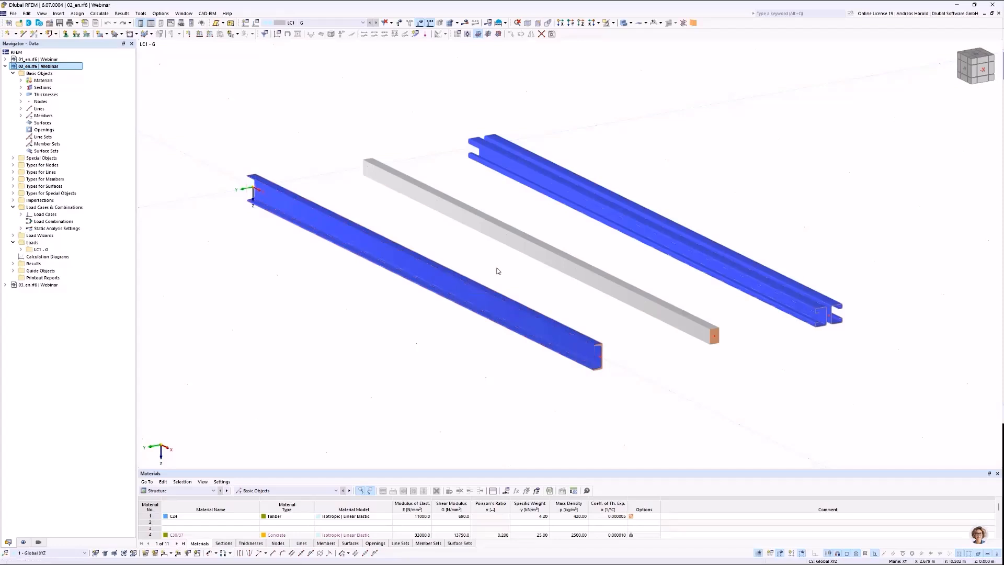
{"action": "double_click", "coordinate": [511, 314]}
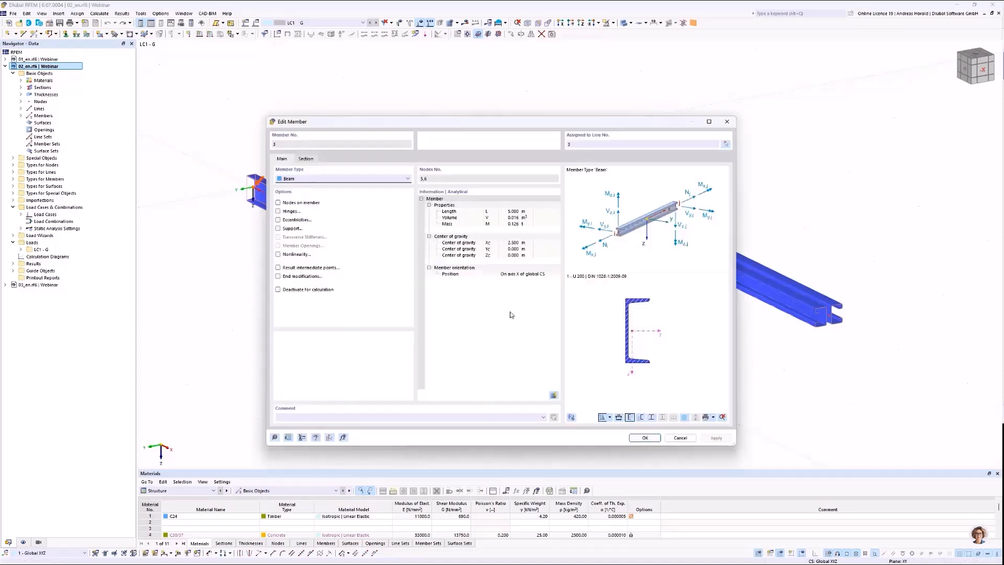
{"action": "left_click", "coordinate": [307, 159]}
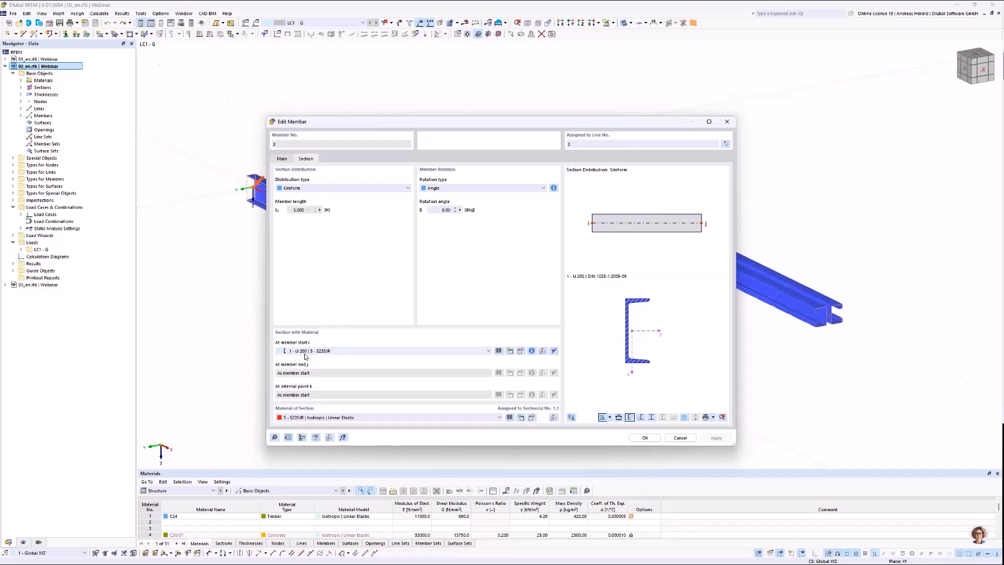
{"action": "left_click", "coordinate": [521, 351]}
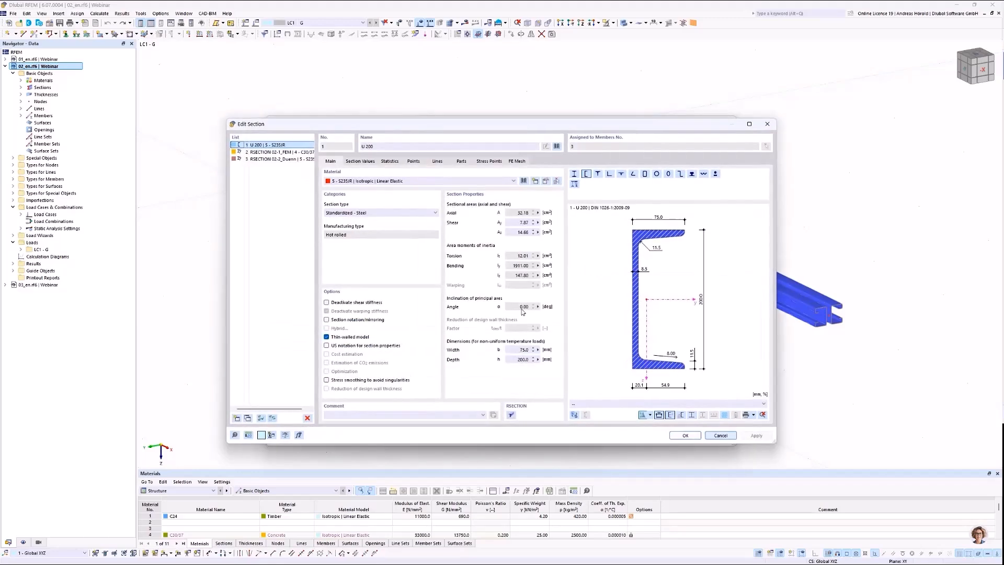
{"action": "left_click", "coordinate": [557, 146]}
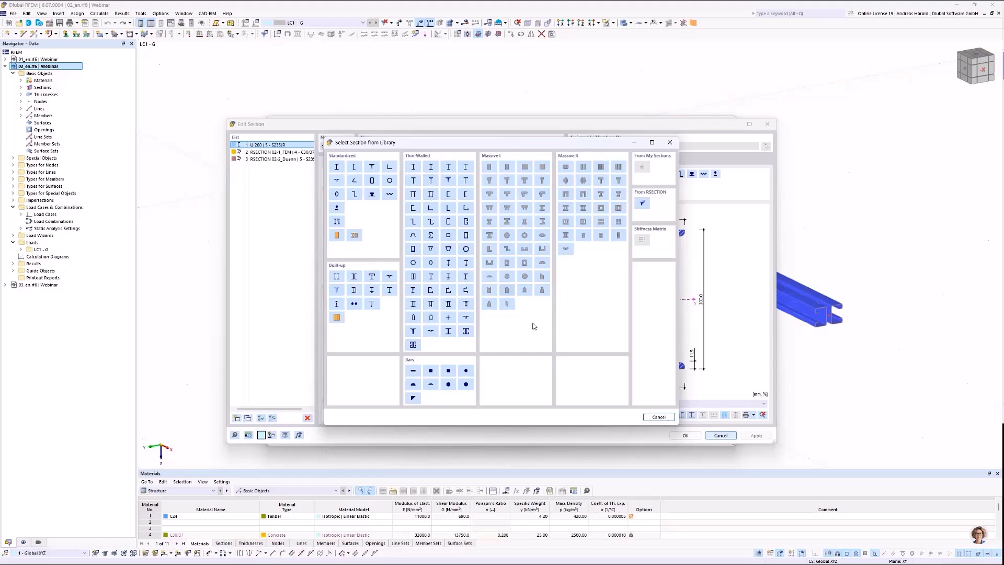
{"action": "left_click", "coordinate": [654, 417]}
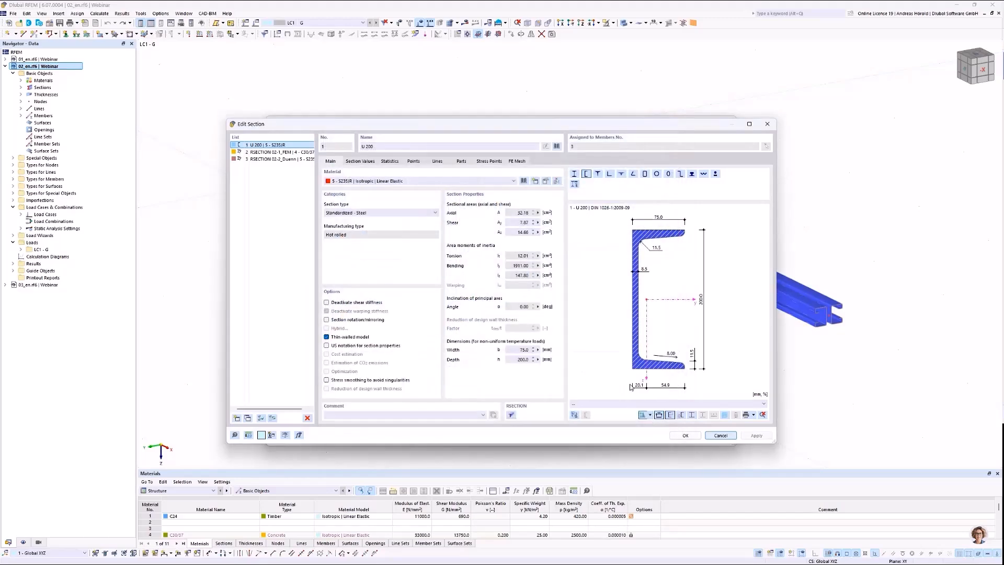
Close the U 200 section and member settings without changes and generate surfaces from the U 200 member
{"action": "left_click", "coordinate": [717, 436]}
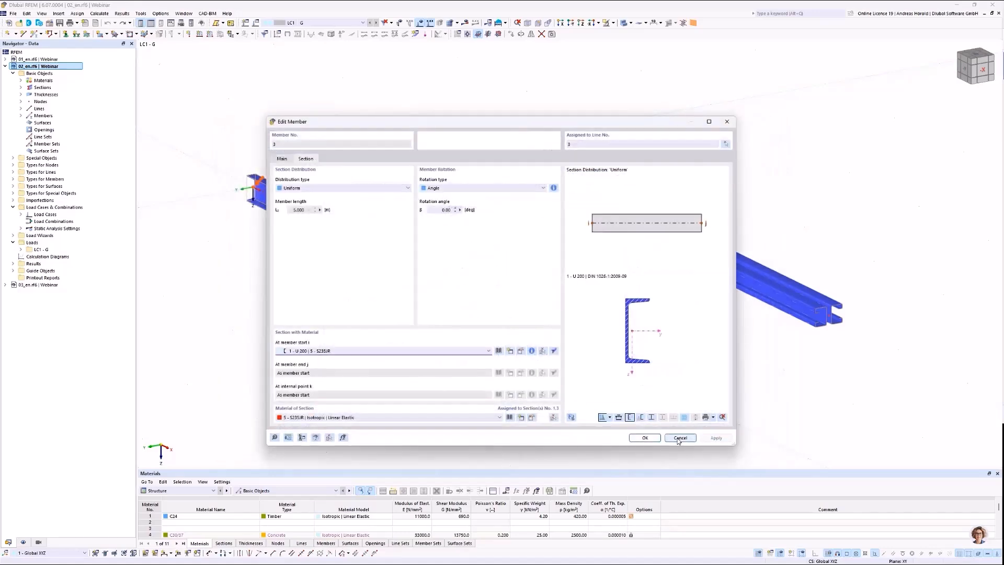
{"action": "left_click", "coordinate": [680, 437]}
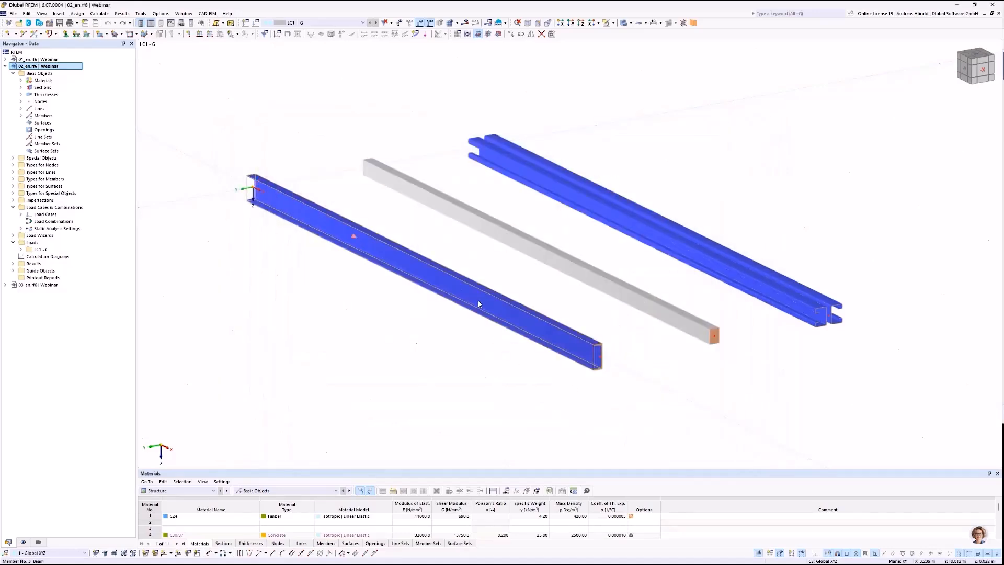
{"action": "right_click", "coordinate": [479, 304]}
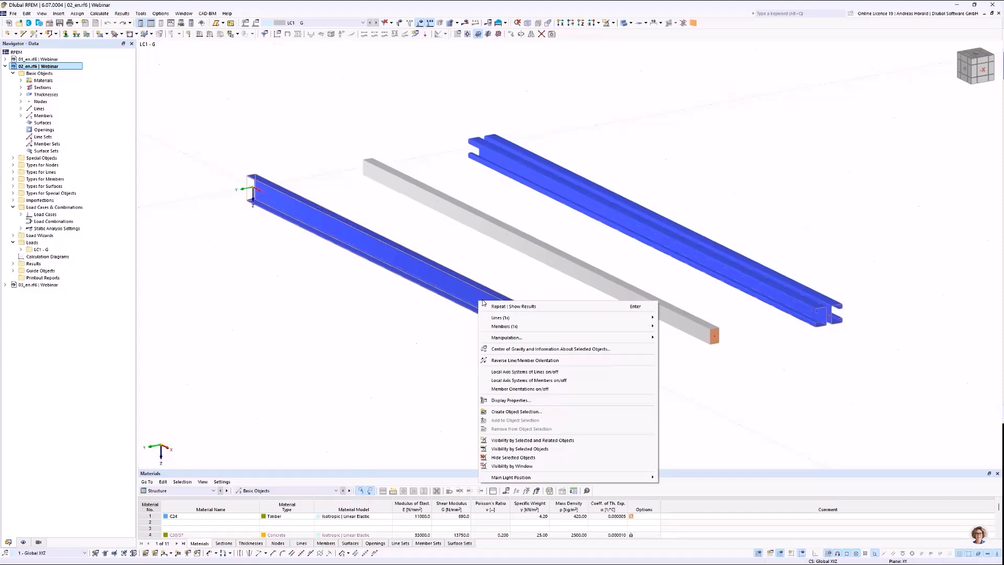
{"action": "mouse_move", "coordinate": [525, 329]}
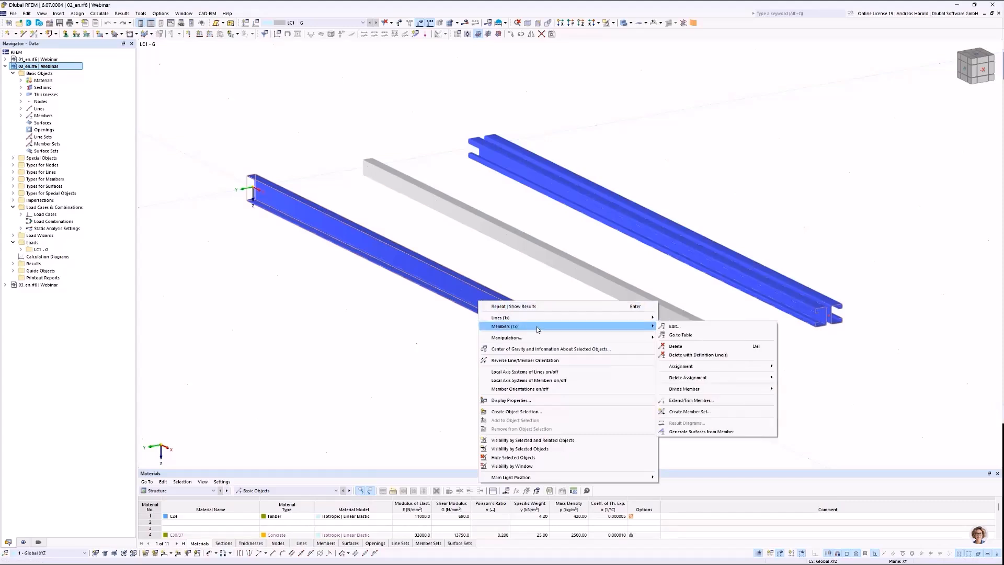
{"action": "left_click", "coordinate": [695, 432]}
{"action": "scroll", "coordinate": [617, 349], "scroll_direction": "up", "scroll_amount": 3}
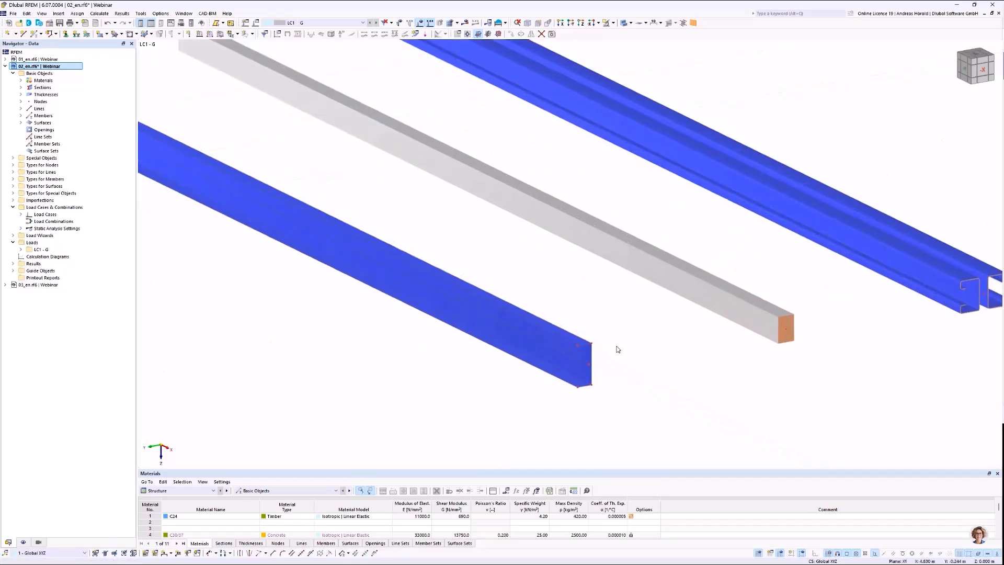
{"action": "scroll", "coordinate": [617, 348], "scroll_direction": "up", "scroll_amount": 4}
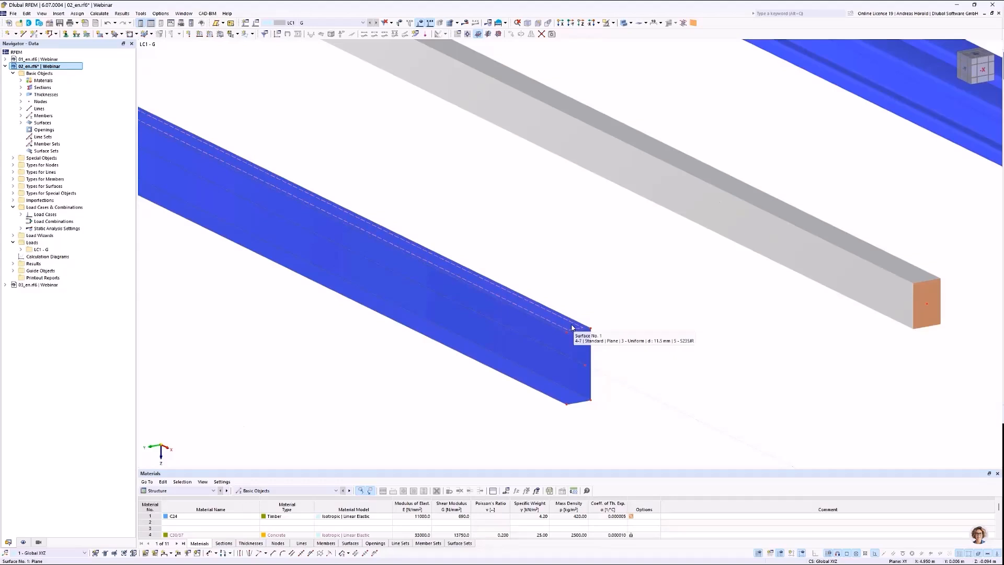
Open the section RSECTION 02-1_FEM of the rectangular concrete member in RSECTION
{"action": "scroll", "coordinate": [589, 309], "scroll_direction": "down", "scroll_amount": 5}
{"action": "middle_click_drag", "start_coordinate": [590, 309], "coordinate": [674, 375]}
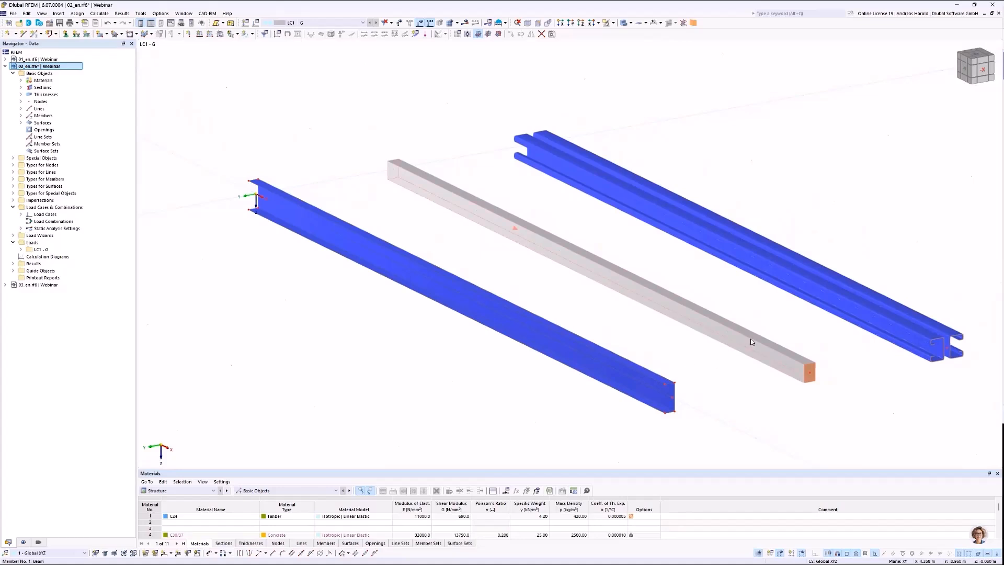
{"action": "mouse_move", "coordinate": [760, 352]}
{"action": "double_click", "coordinate": [750, 345]}
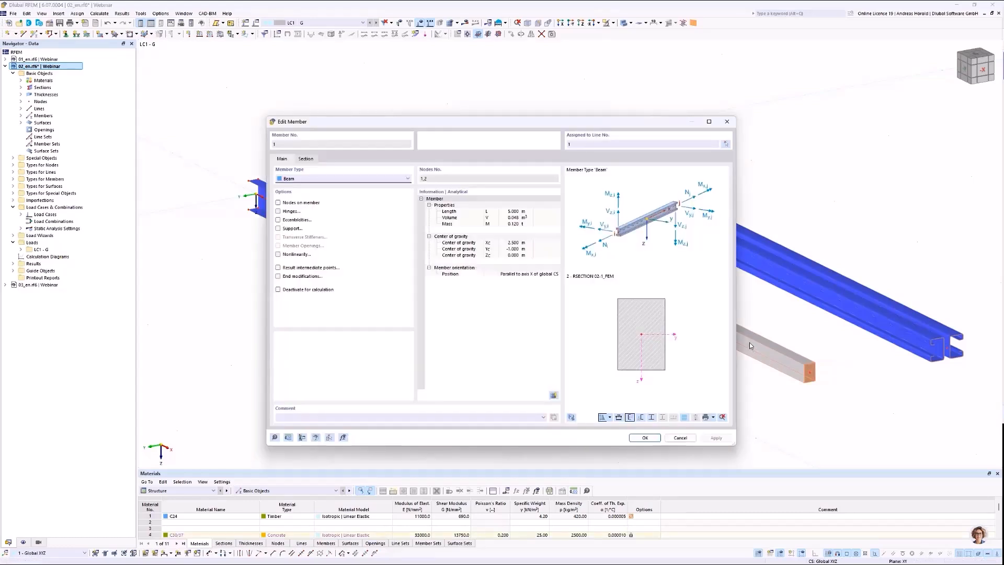
{"action": "left_click", "coordinate": [306, 159]}
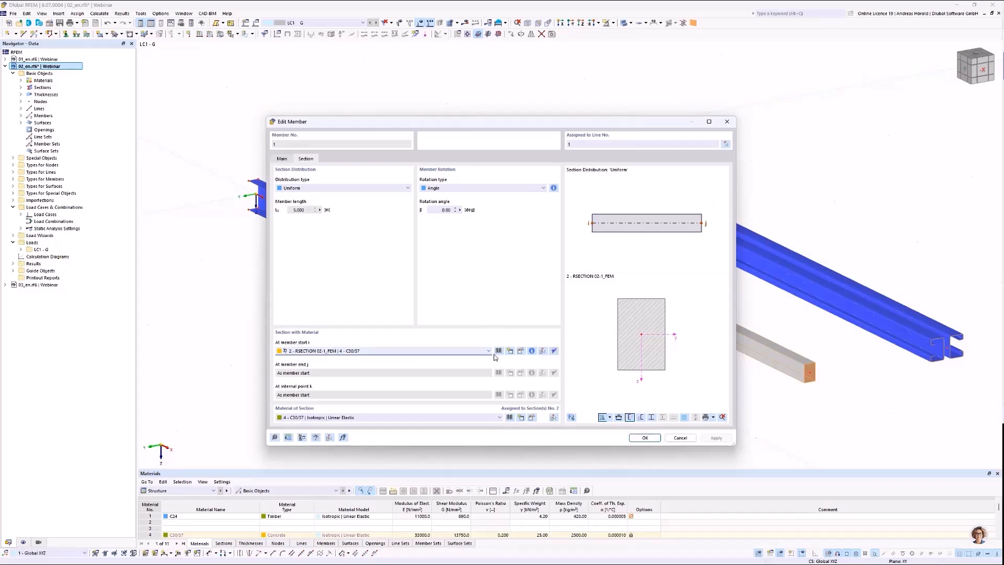
{"action": "left_click", "coordinate": [554, 351]}
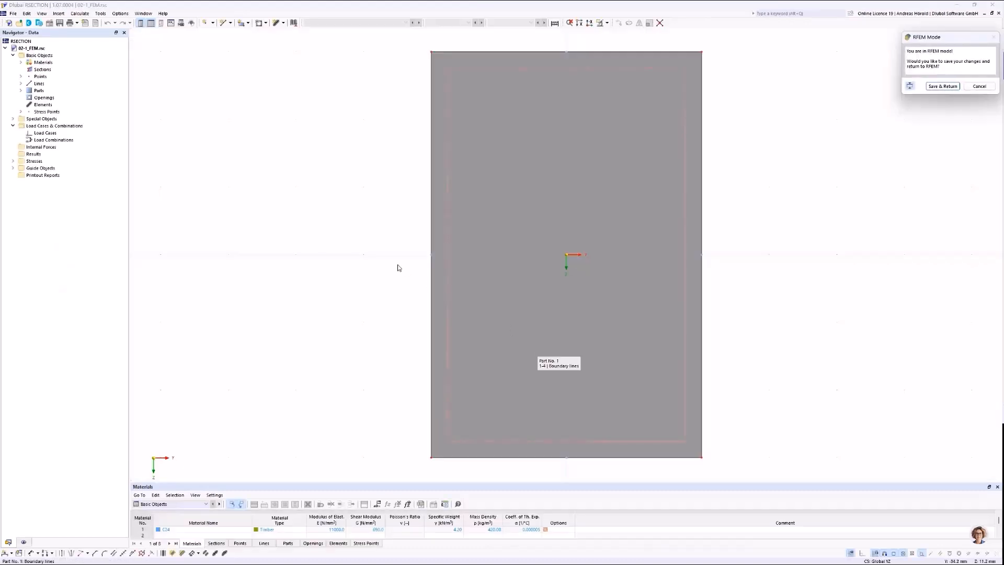
Review the analysis methods in the base data of 02-1_FEM, keeping Finite Element Analysis, and return to RFEM without saving section changes
{"action": "left_click", "coordinate": [49, 23]}
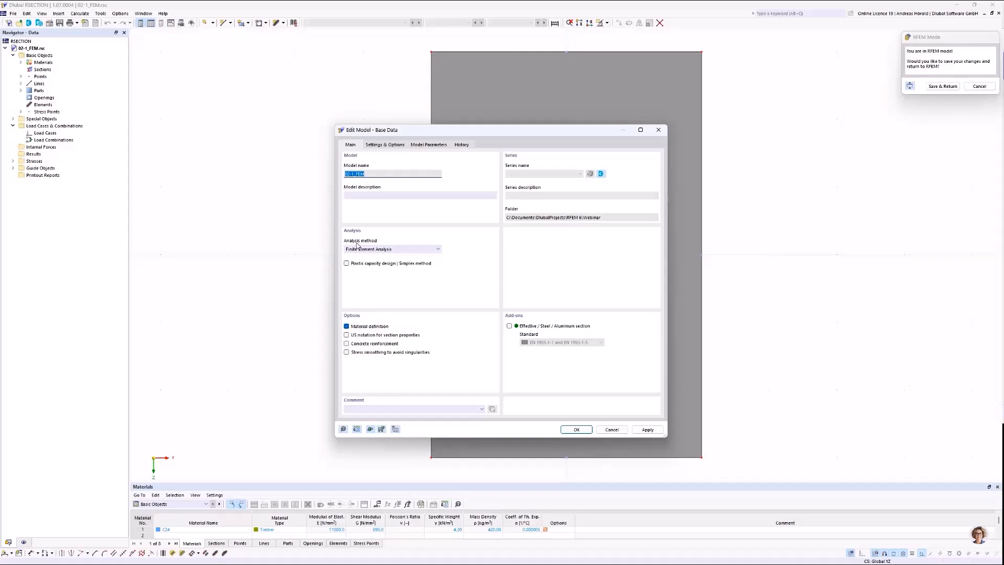
{"action": "left_click", "coordinate": [404, 250]}
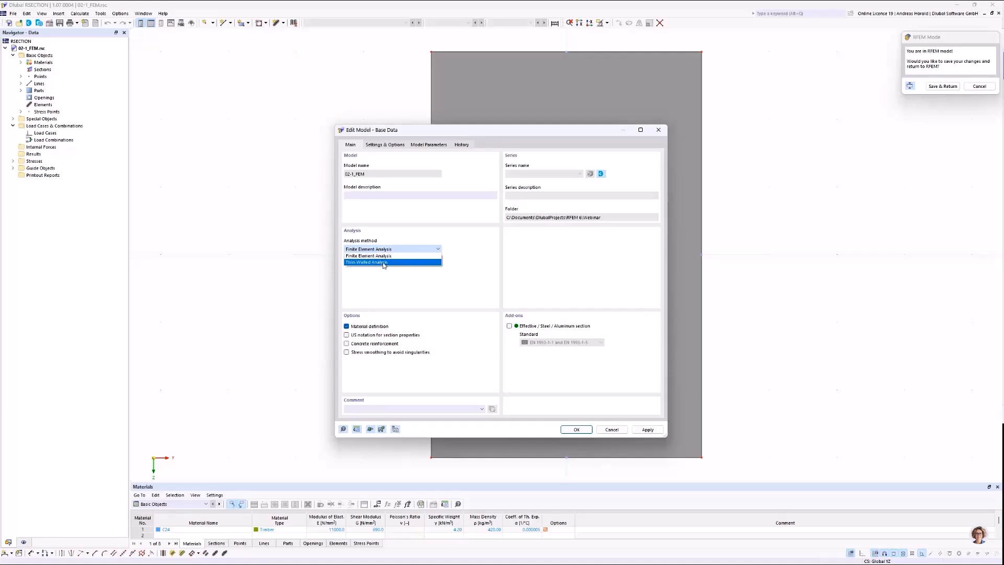
{"action": "left_click", "coordinate": [467, 256]}
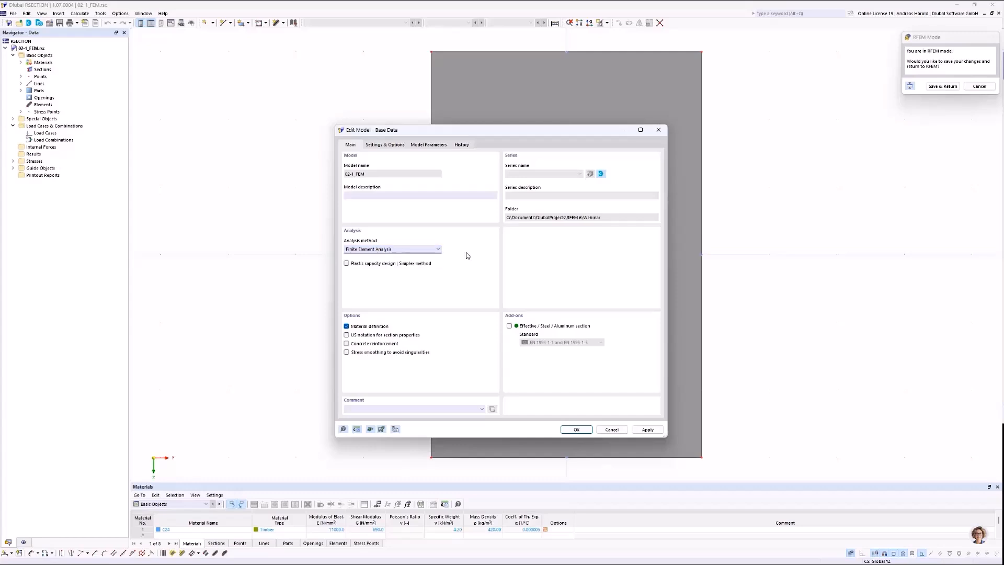
{"action": "left_click", "coordinate": [576, 430]}
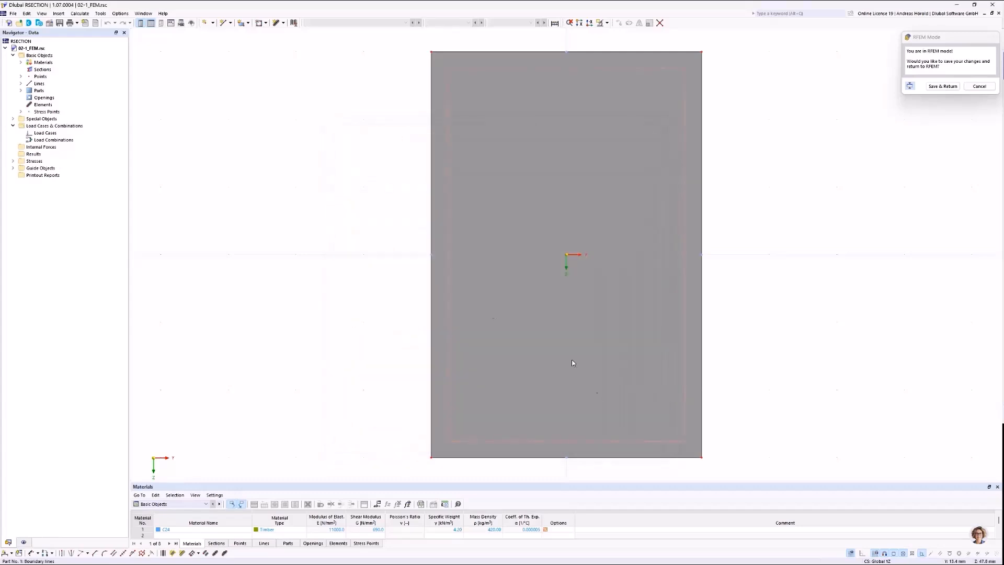
{"action": "left_click", "coordinate": [979, 86]}
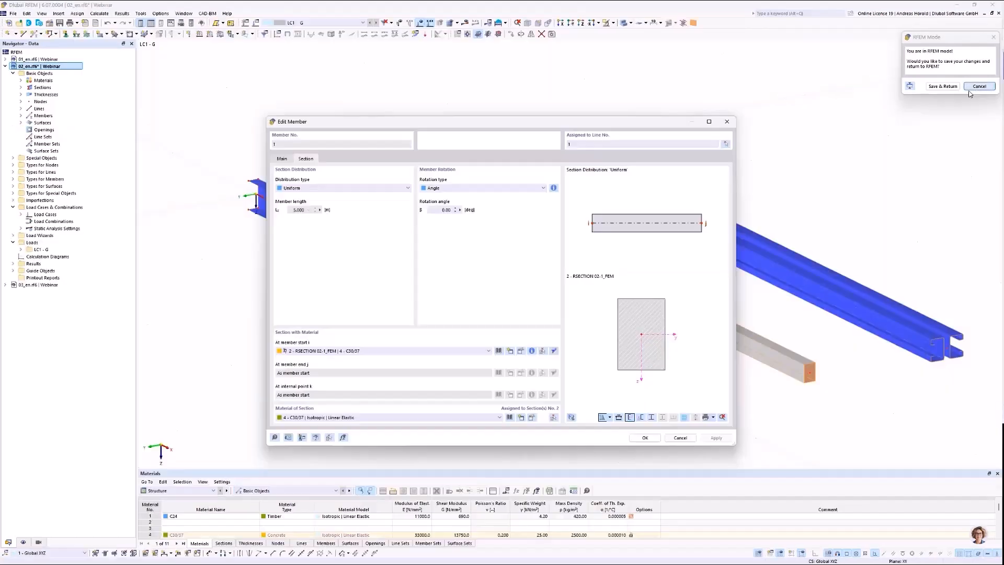
{"action": "left_click", "coordinate": [642, 437]}
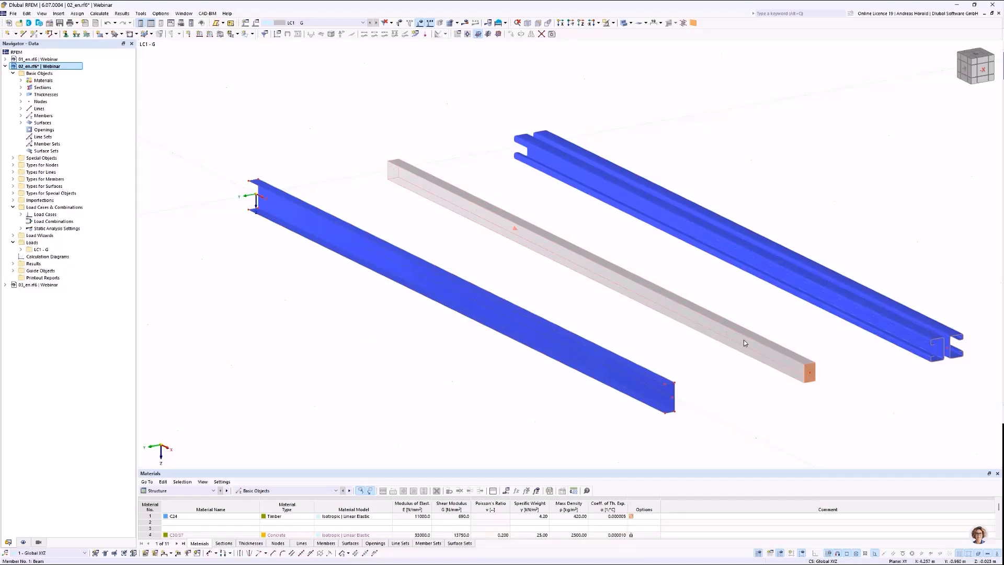
Check whether surfaces can be generated from the rectangular concrete member
{"action": "right_click", "coordinate": [745, 343]}
{"action": "mouse_move", "coordinate": [769, 367]}
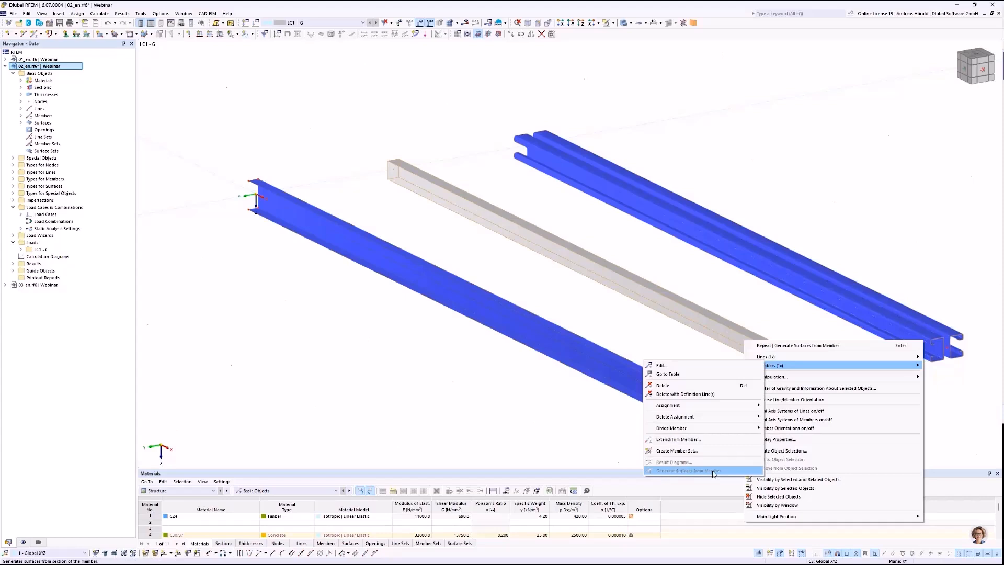
{"action": "left_click", "coordinate": [726, 294]}
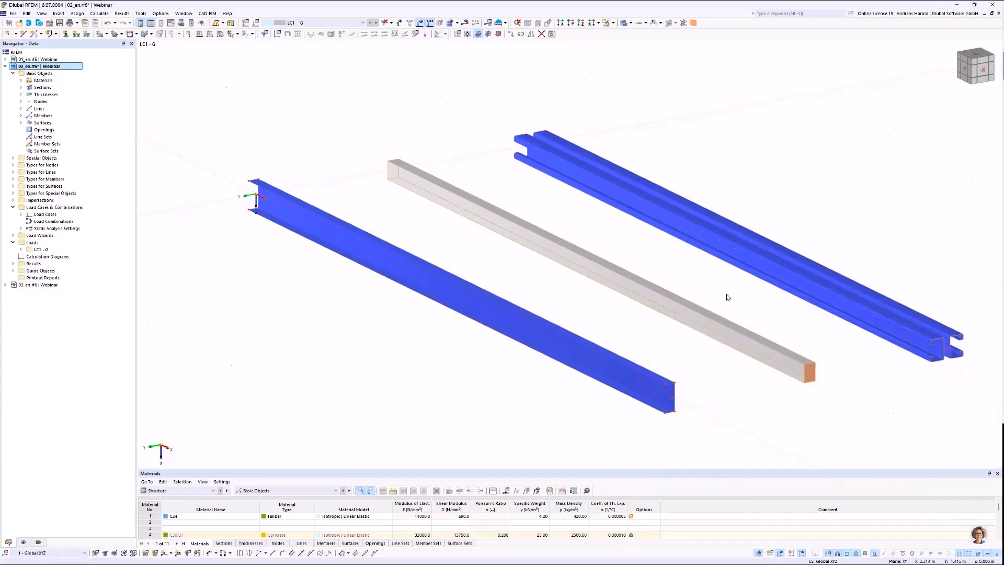
Open the double-C member's section RSECTION 02-2_Duenn in RSECTION and check its analysis method in the base data
{"action": "double_click", "coordinate": [754, 253]}
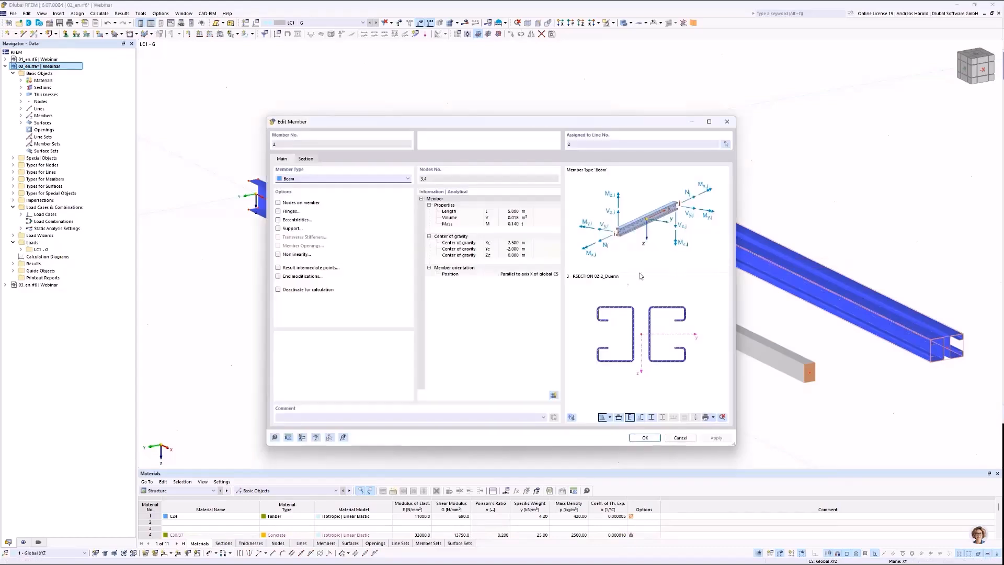
{"action": "left_click", "coordinate": [307, 159]}
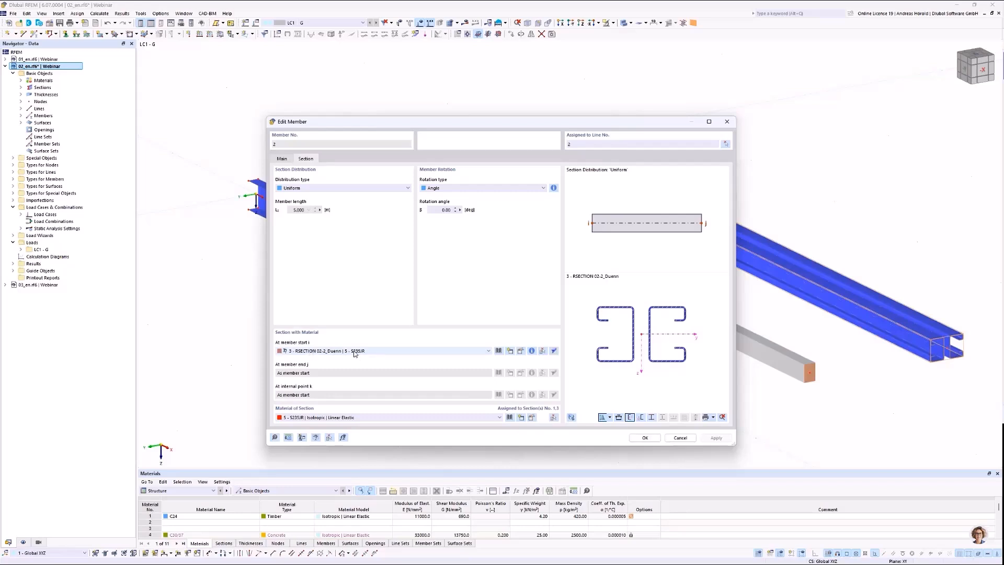
{"action": "left_click", "coordinate": [553, 352]}
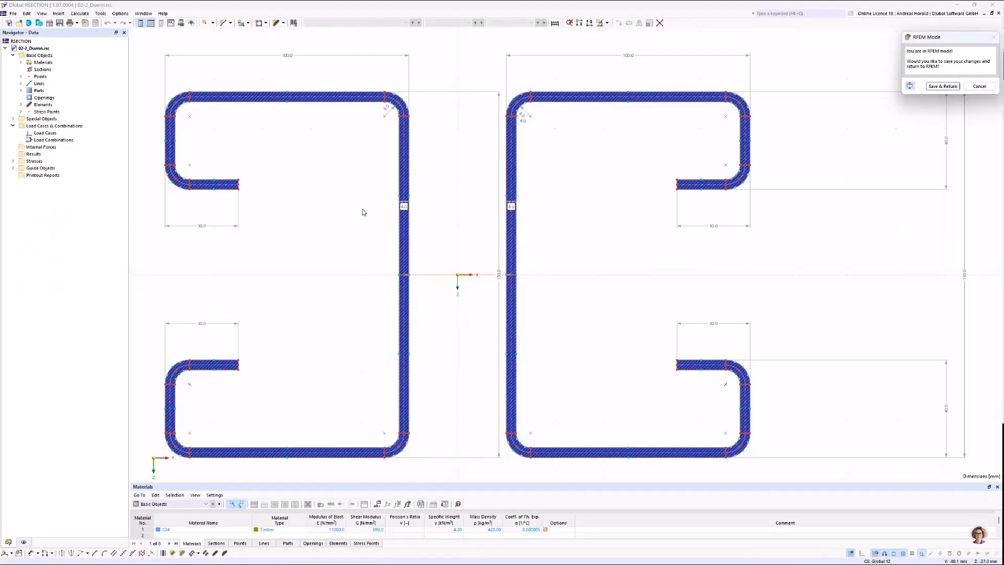
{"action": "left_click", "coordinate": [49, 24]}
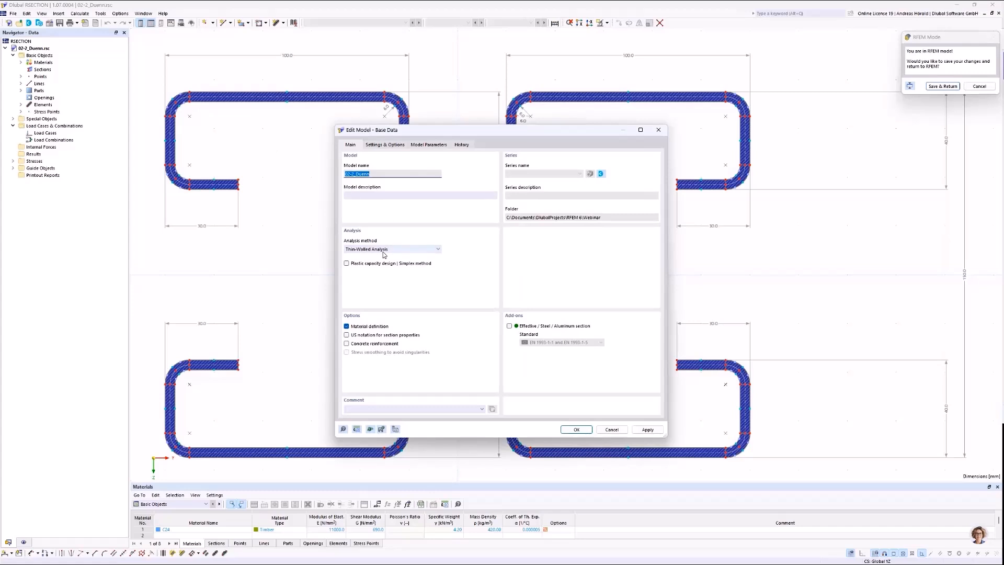
{"action": "left_click", "coordinate": [612, 430]}
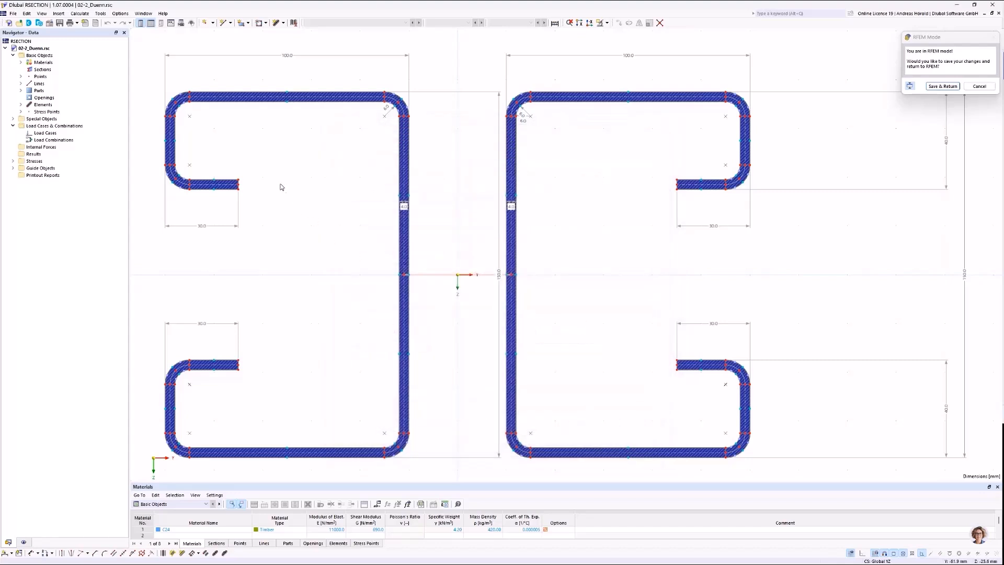
Inspect the parts and elements that make up the 02-2_Duenn section, and return to the RFEM model without changes
{"action": "left_click", "coordinate": [21, 90]}
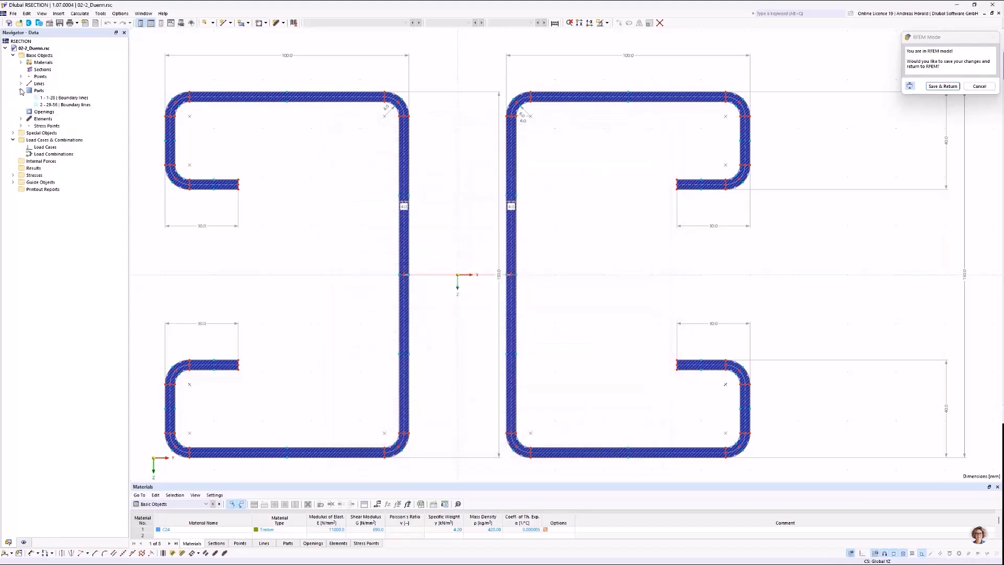
{"action": "left_click", "coordinate": [62, 98]}
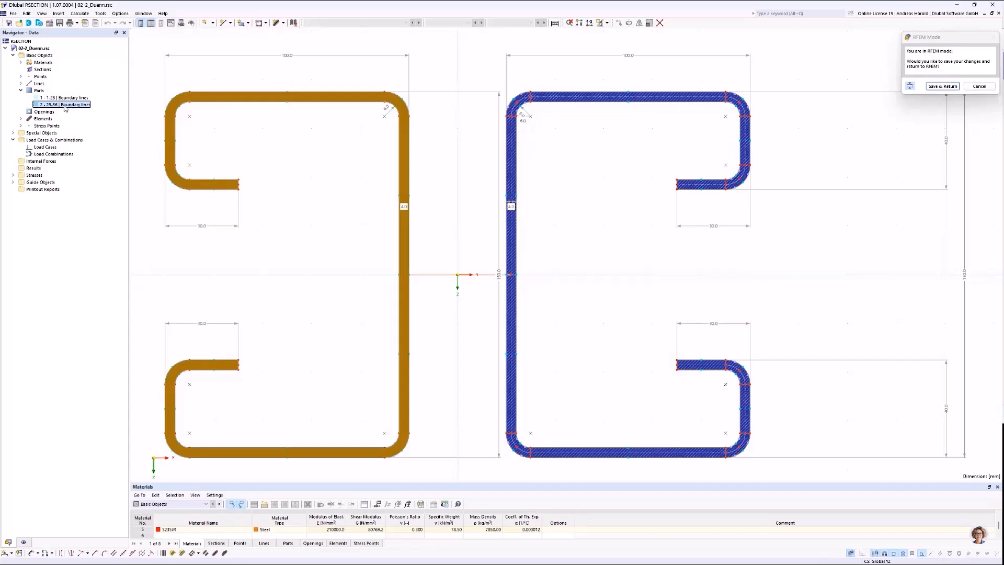
{"action": "left_click", "coordinate": [21, 119]}
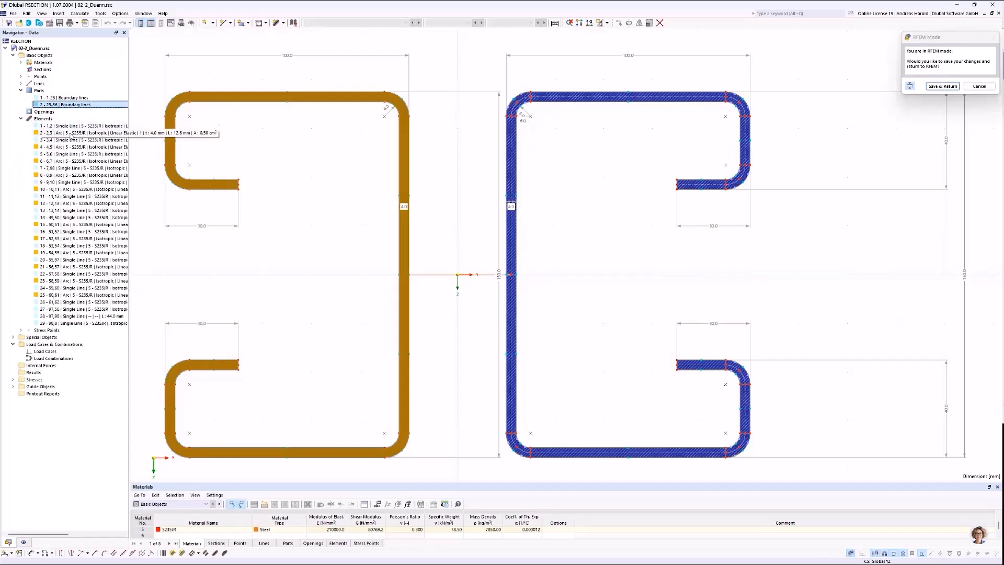
{"action": "left_click", "coordinate": [99, 125]}
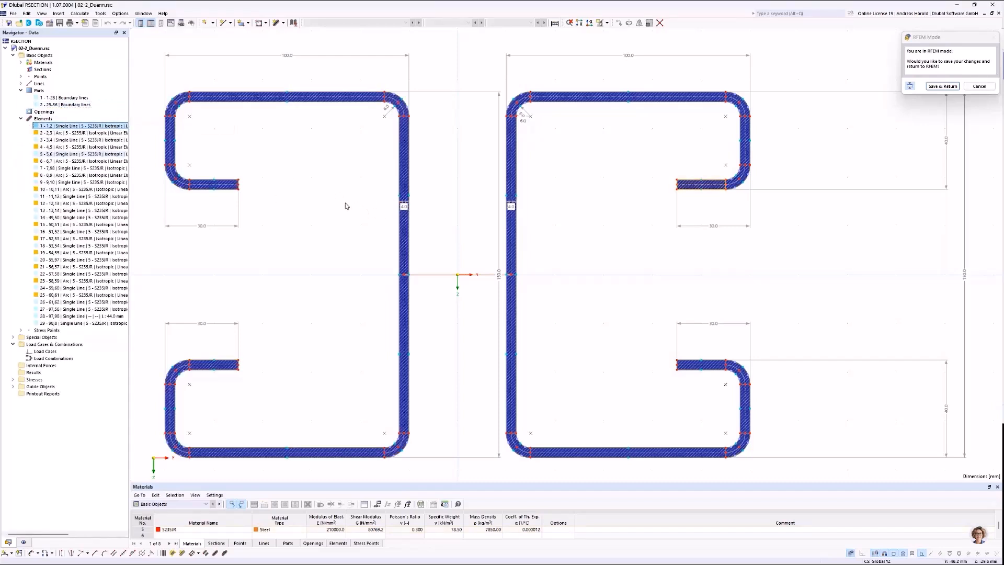
{"action": "left_click", "coordinate": [980, 86]}
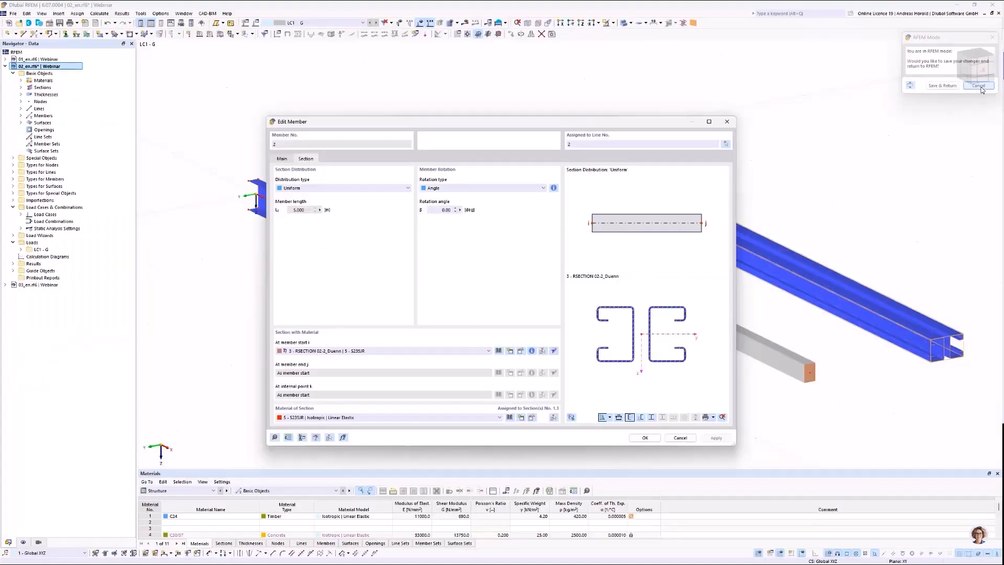
{"action": "left_click", "coordinate": [681, 439]}
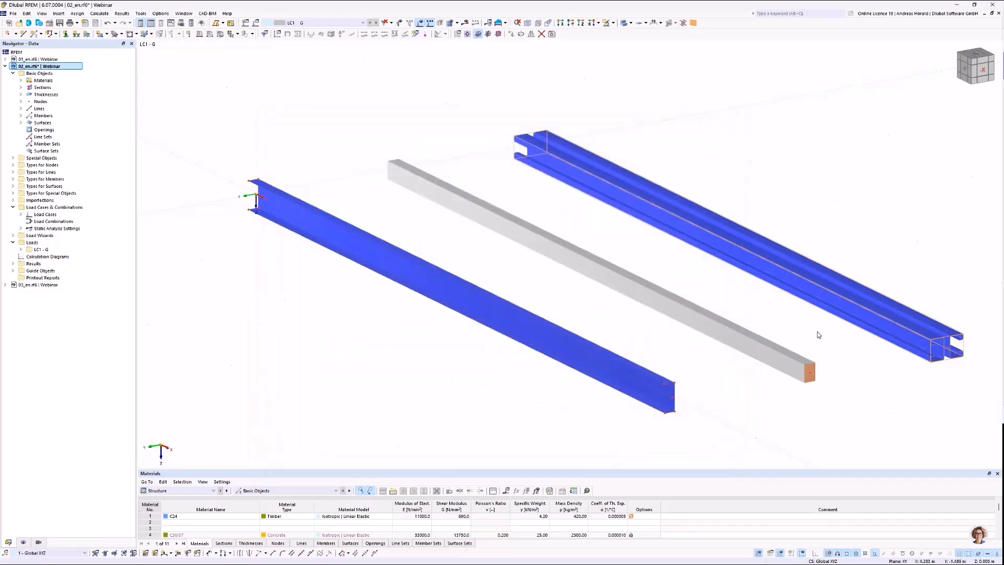
Generate surfaces from the double-C member
{"action": "right_click", "coordinate": [808, 281]}
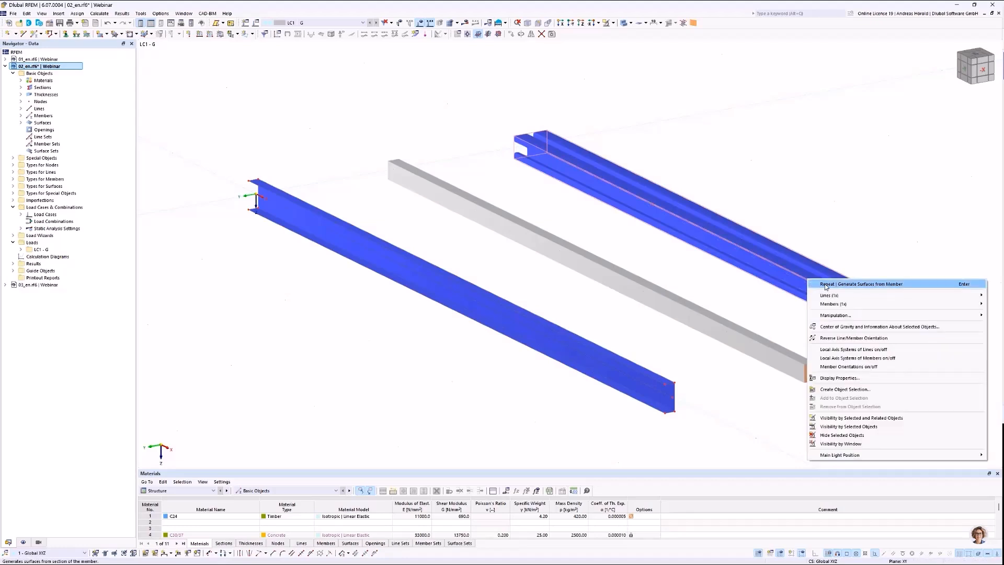
{"action": "mouse_move", "coordinate": [828, 304]}
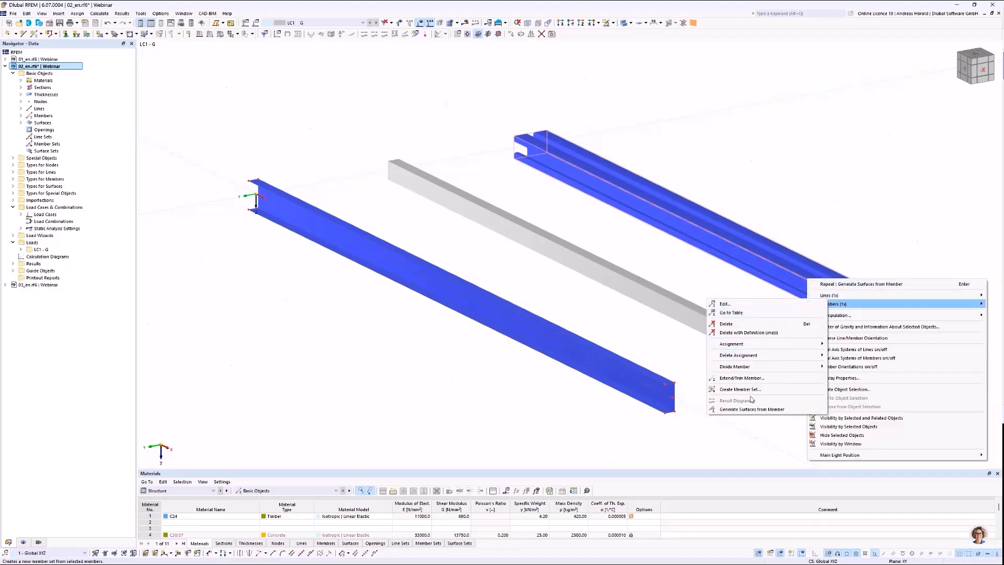
{"action": "left_click", "coordinate": [758, 411]}
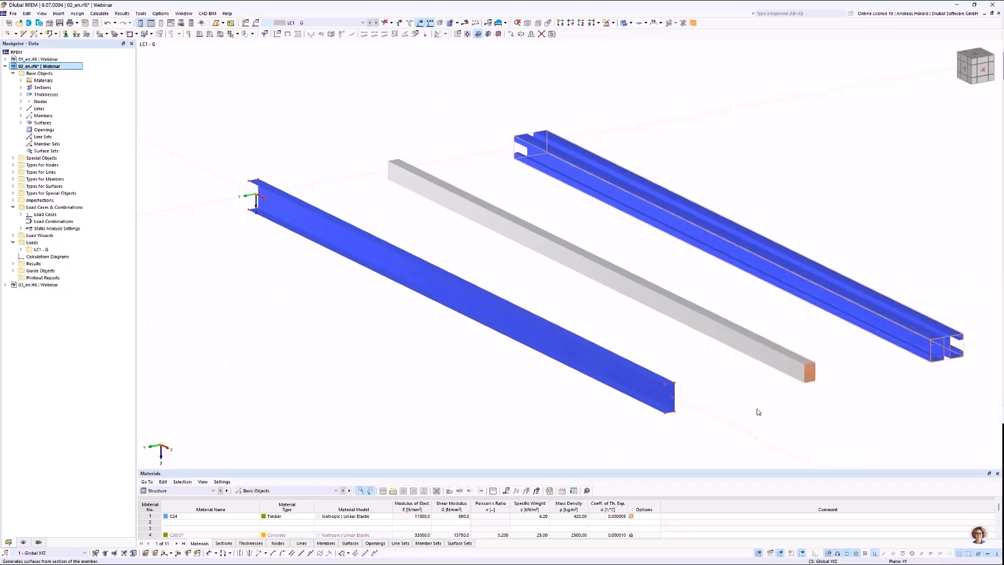
Check the geometry type of the flat upper flange surface generated from the double-C member, leaving it unchanged
{"action": "scroll", "coordinate": [953, 335], "scroll_direction": "up", "scroll_amount": 5}
{"action": "scroll", "coordinate": [814, 235], "scroll_direction": "up", "scroll_amount": 5}
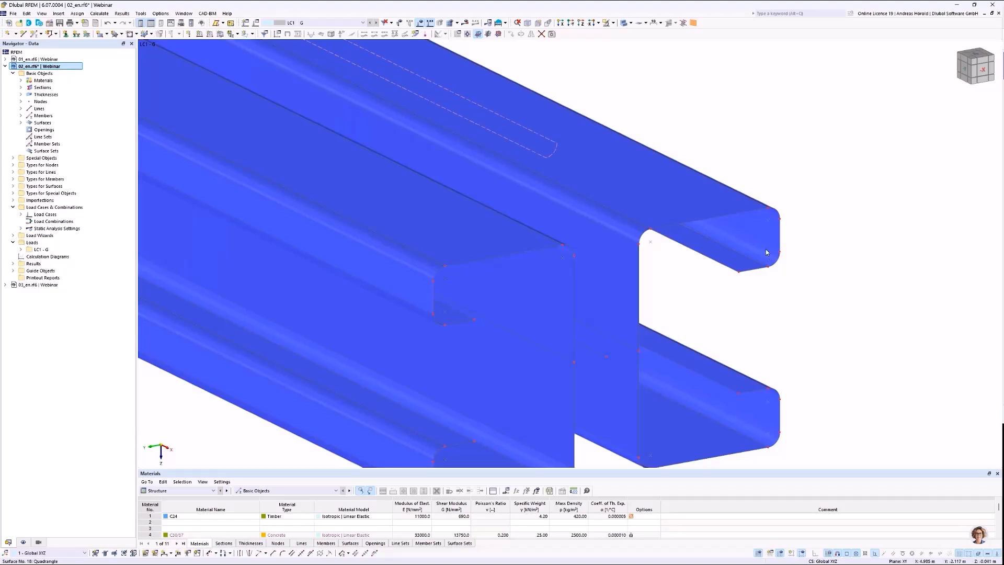
{"action": "mouse_move", "coordinate": [766, 253]}
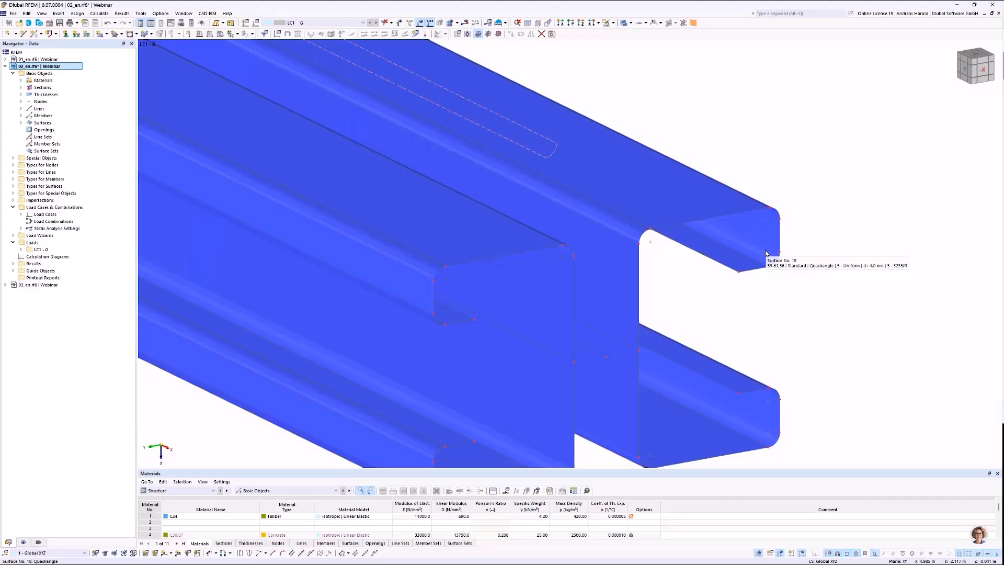
{"action": "double_click", "coordinate": [727, 207]}
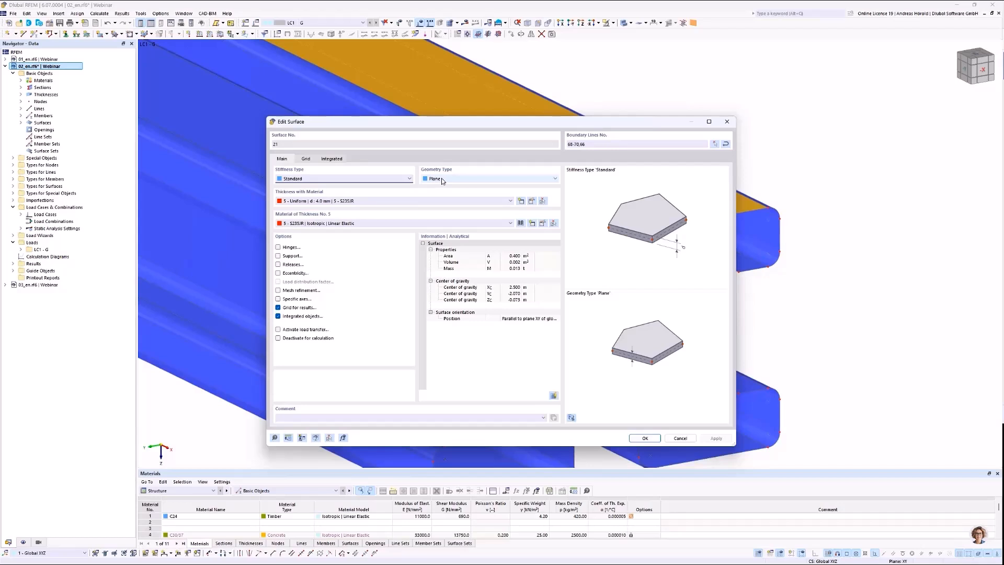
{"action": "left_click", "coordinate": [680, 438]}
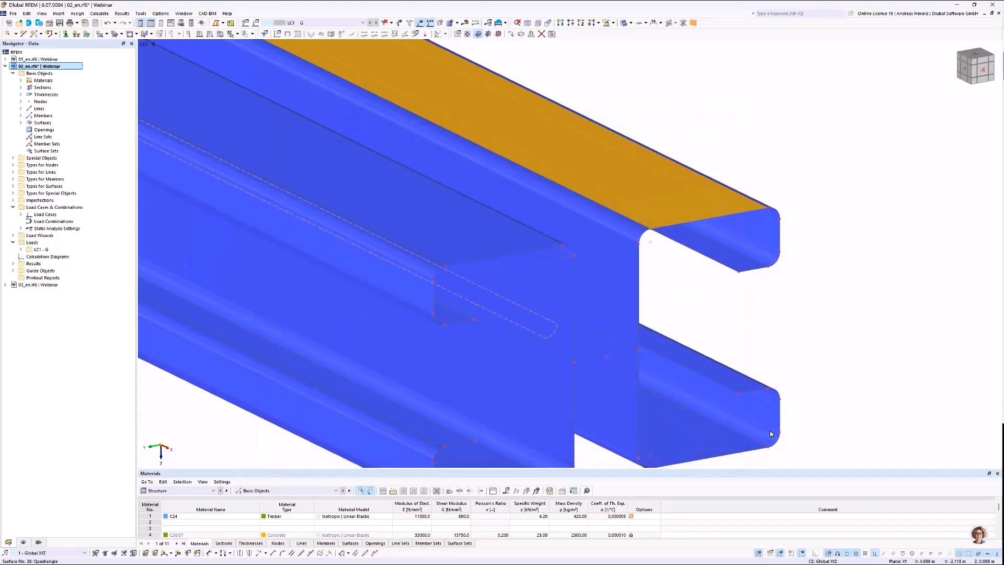
Check the geometry type of the rounded lower corner surface generated from the double-C member, leaving it unchanged
{"action": "scroll", "coordinate": [773, 428], "scroll_direction": "up", "scroll_amount": 5}
{"action": "double_click", "coordinate": [770, 437]}
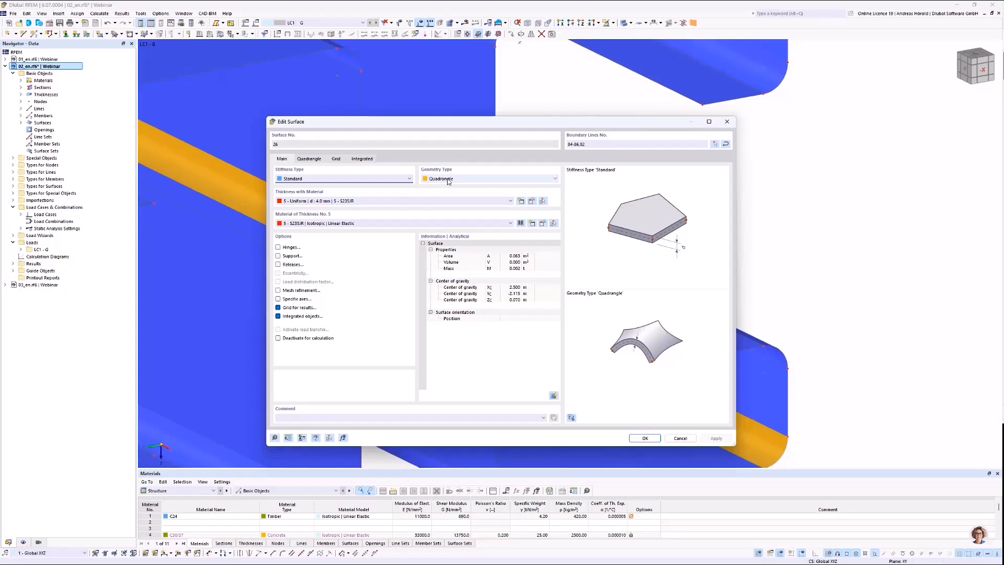
{"action": "left_click", "coordinate": [680, 439]}
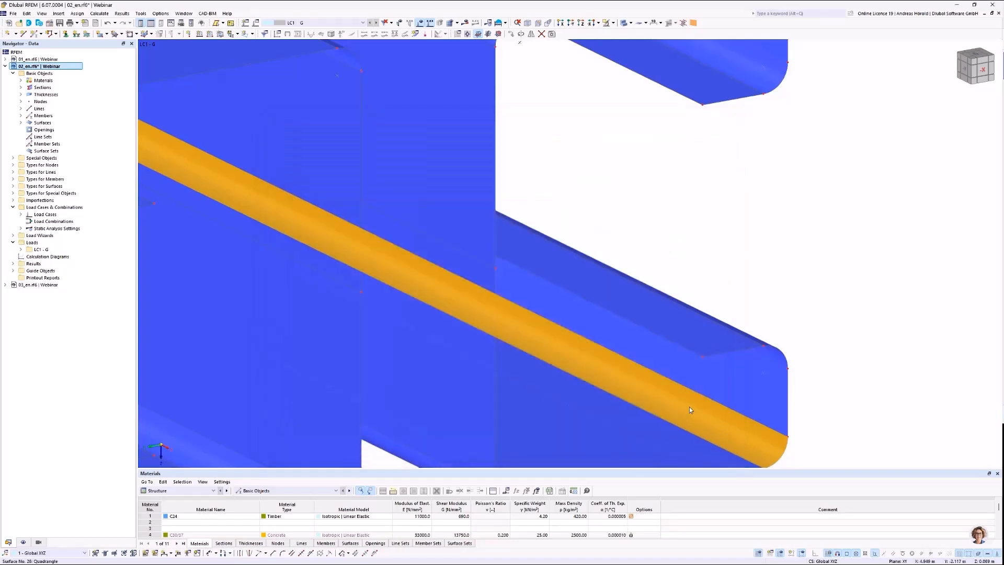
{"action": "scroll", "coordinate": [689, 407], "scroll_direction": "down", "scroll_amount": 5}
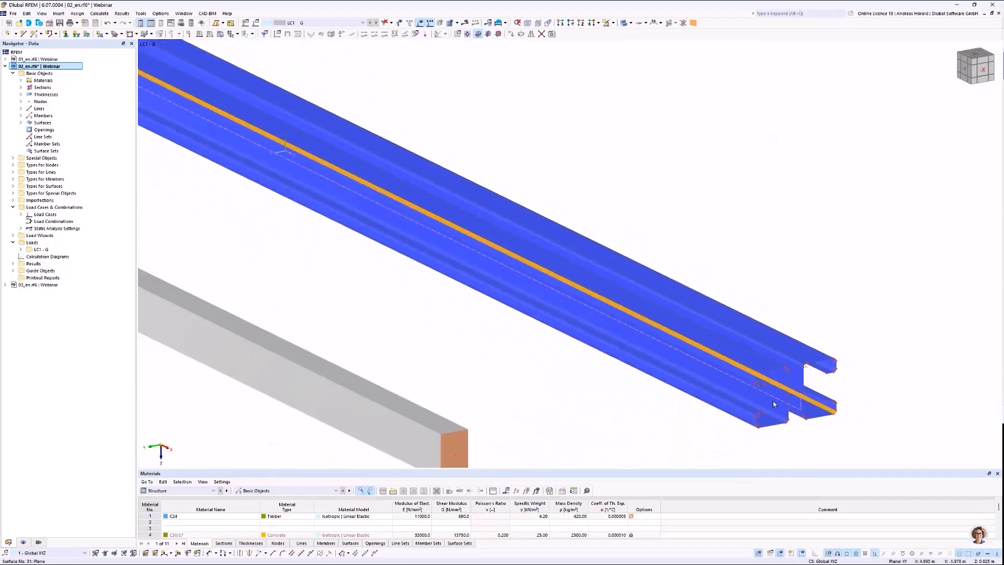
{"action": "scroll", "coordinate": [783, 404], "scroll_direction": "down", "scroll_amount": 5}
{"action": "left_click", "coordinate": [725, 357]}
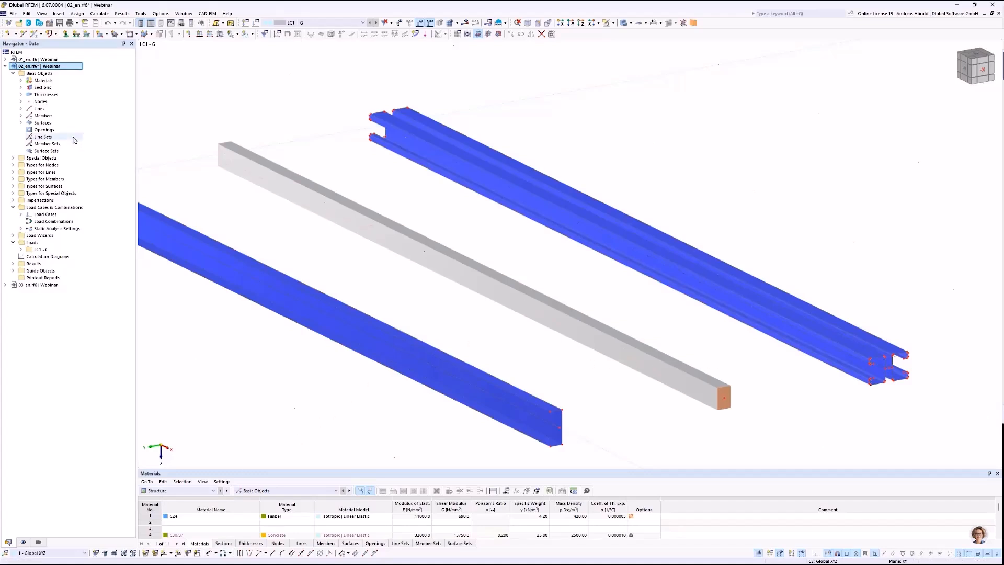
Switch to the model 03_en.rf6 and display it as a wireframe model
{"action": "double_click", "coordinate": [34, 285]}
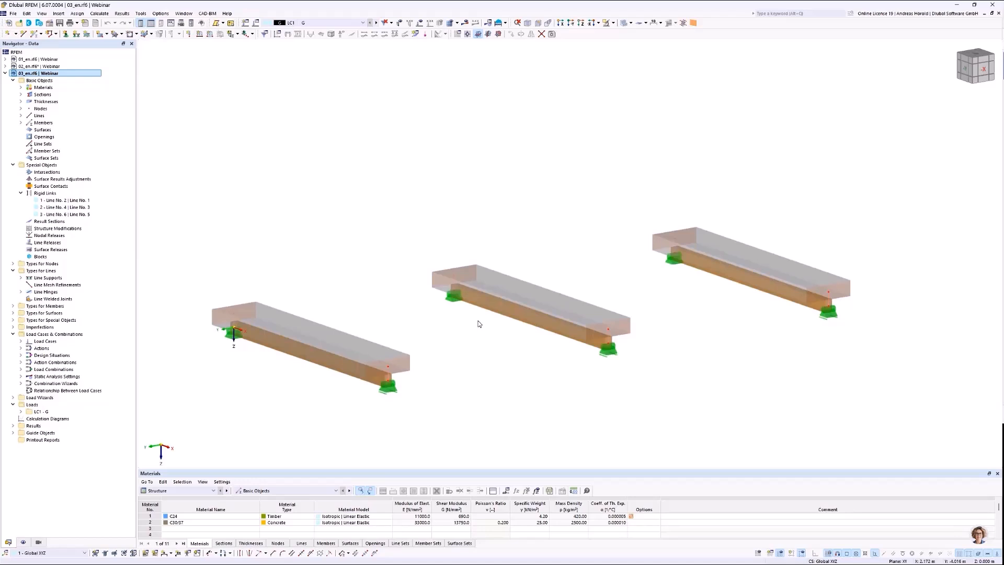
{"action": "middle_click_drag", "start_coordinate": [515, 356], "coordinate": [478, 293]}
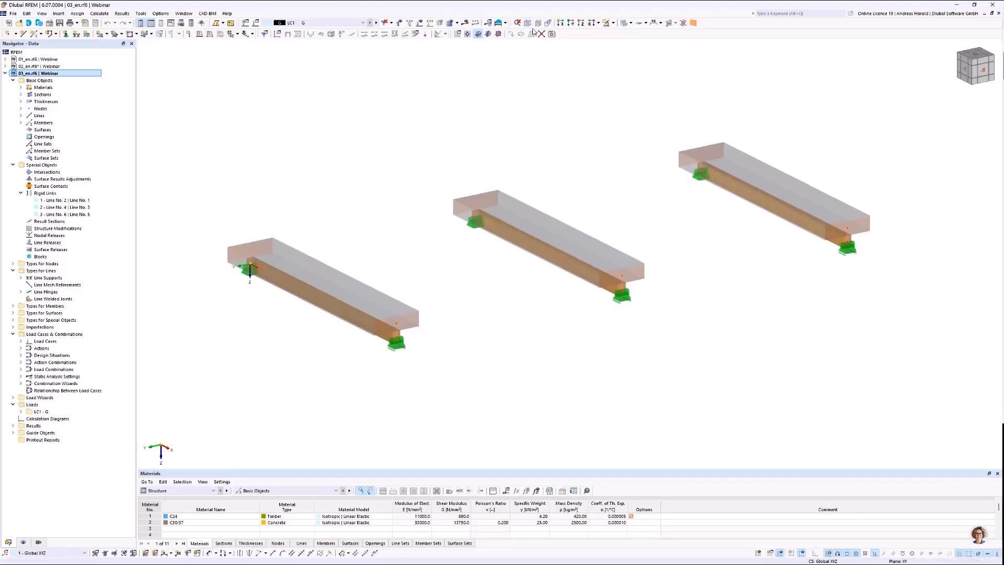
{"action": "left_click", "coordinate": [632, 23]}
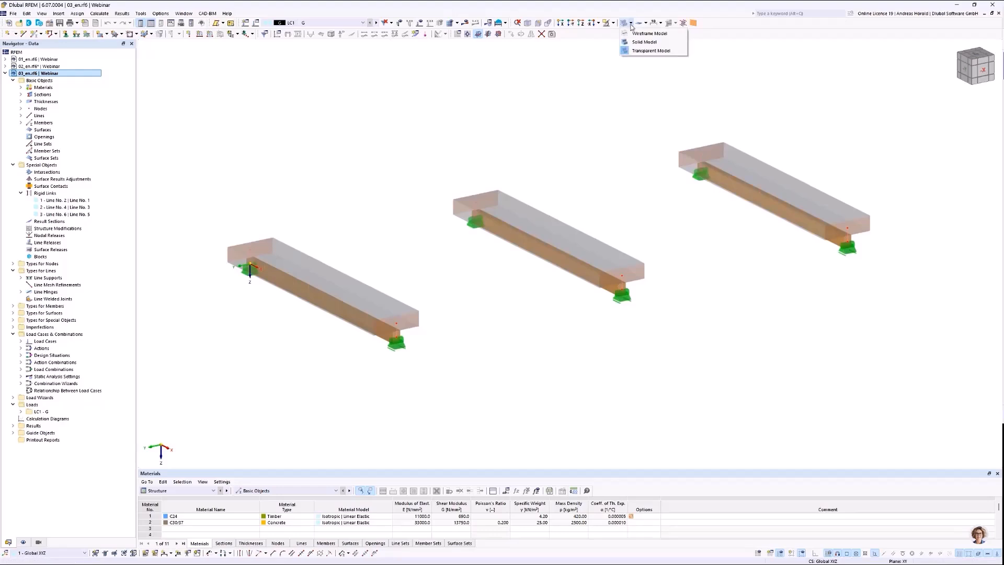
{"action": "left_click", "coordinate": [648, 33]}
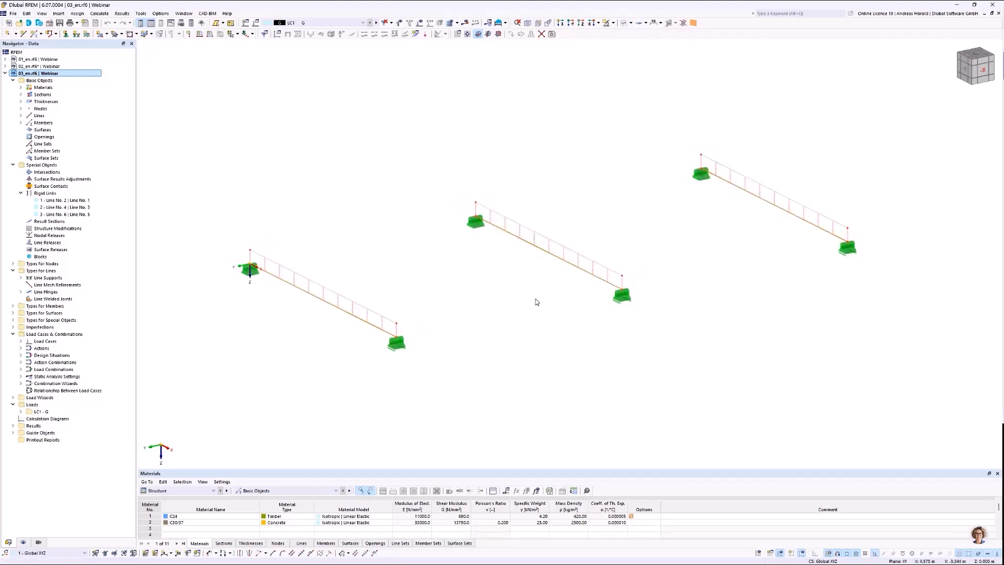
Inspect the section and material of the middle beam's upper and lower members without changing them
{"action": "scroll", "coordinate": [536, 299], "scroll_direction": "up", "scroll_amount": 2}
{"action": "middle_click_drag", "start_coordinate": [536, 299], "coordinate": [643, 325]}
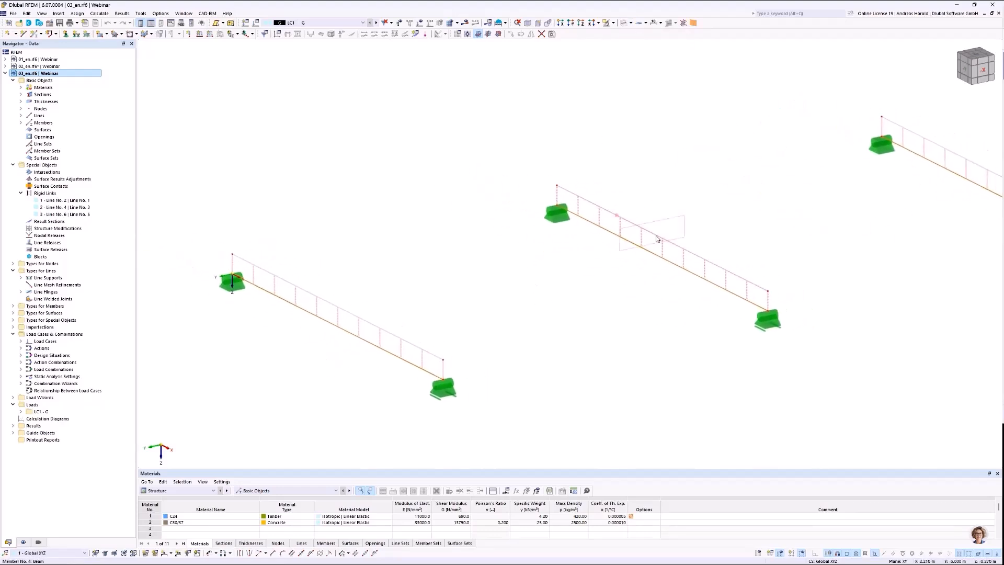
{"action": "double_click", "coordinate": [698, 260]}
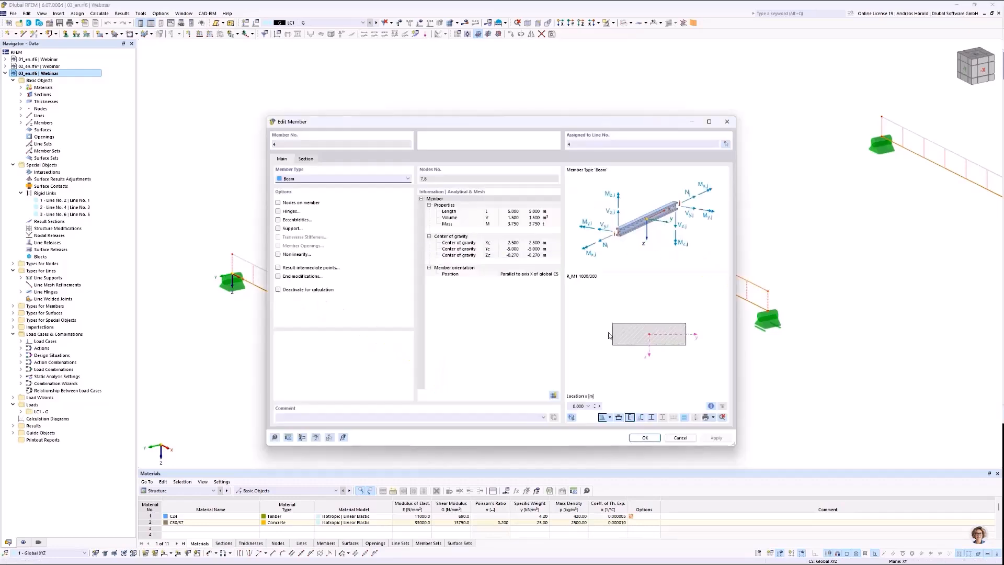
{"action": "left_click", "coordinate": [306, 158]}
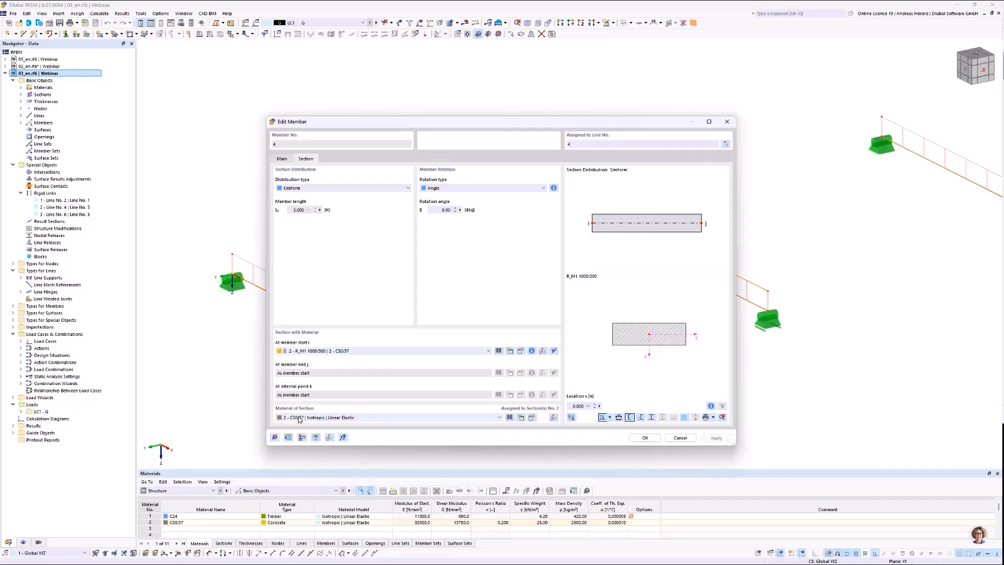
{"action": "left_click", "coordinate": [681, 439]}
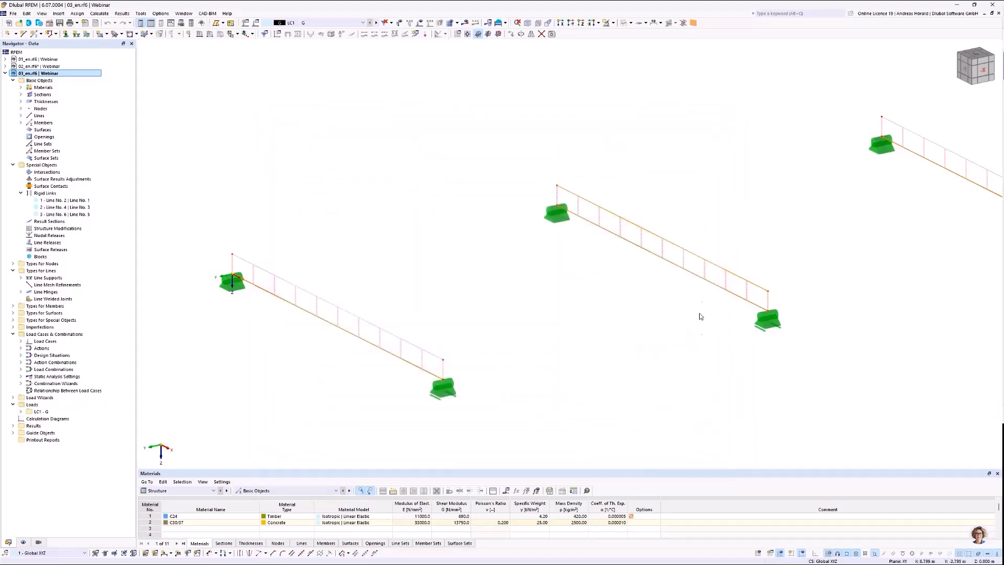
{"action": "double_click", "coordinate": [715, 287]}
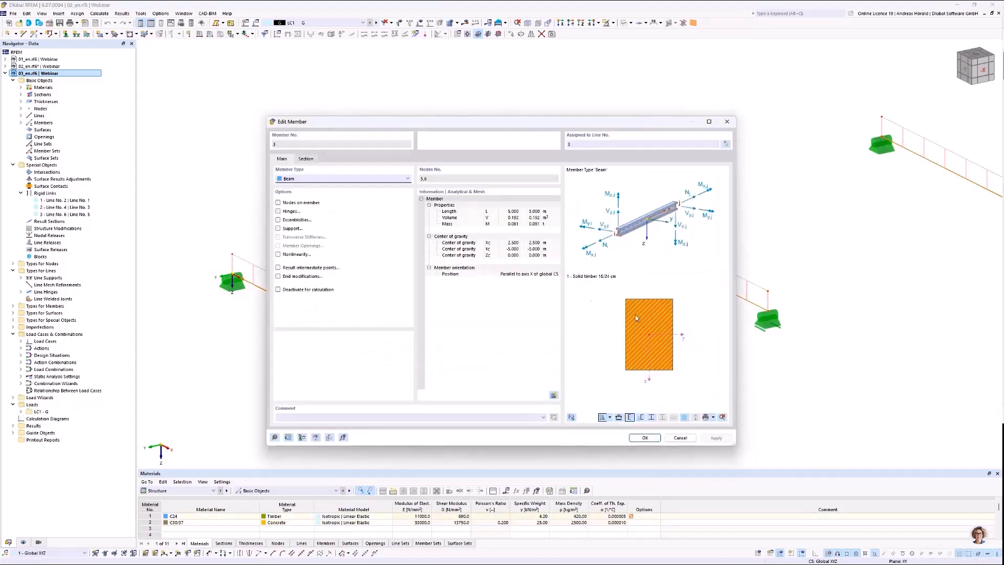
{"action": "left_click", "coordinate": [306, 159]}
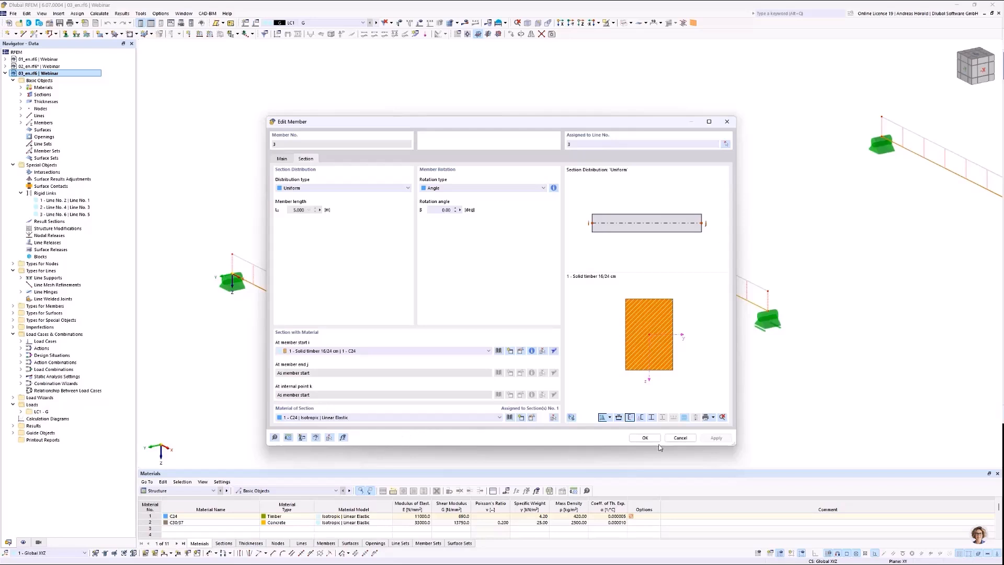
{"action": "left_click", "coordinate": [680, 438]}
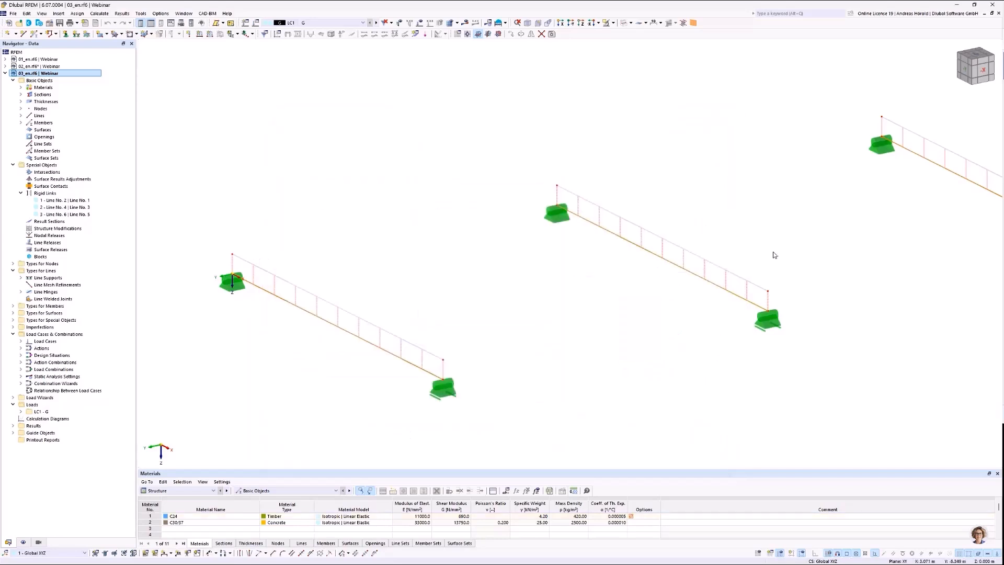
Find where new rigid links are created and review the line-to-line rigid link of the first beam, without changes
{"action": "scroll", "coordinate": [767, 254], "scroll_direction": "down", "scroll_amount": 3}
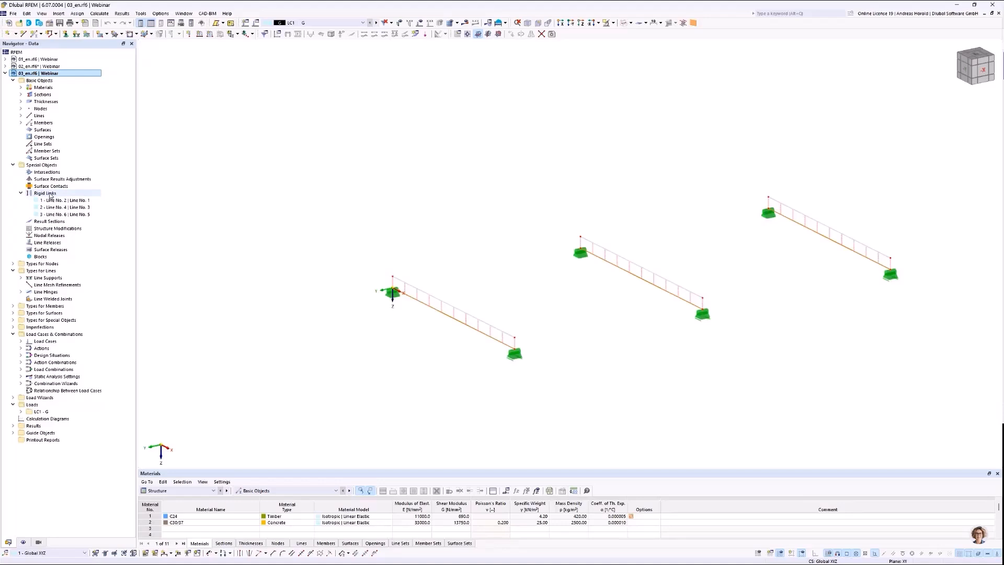
{"action": "right_click", "coordinate": [50, 196]}
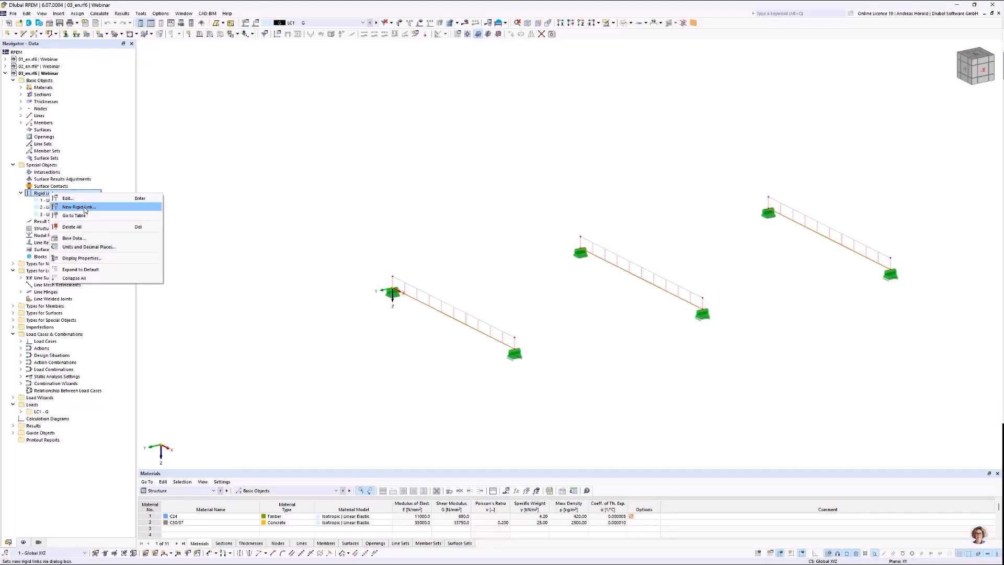
{"action": "left_click", "coordinate": [222, 200]}
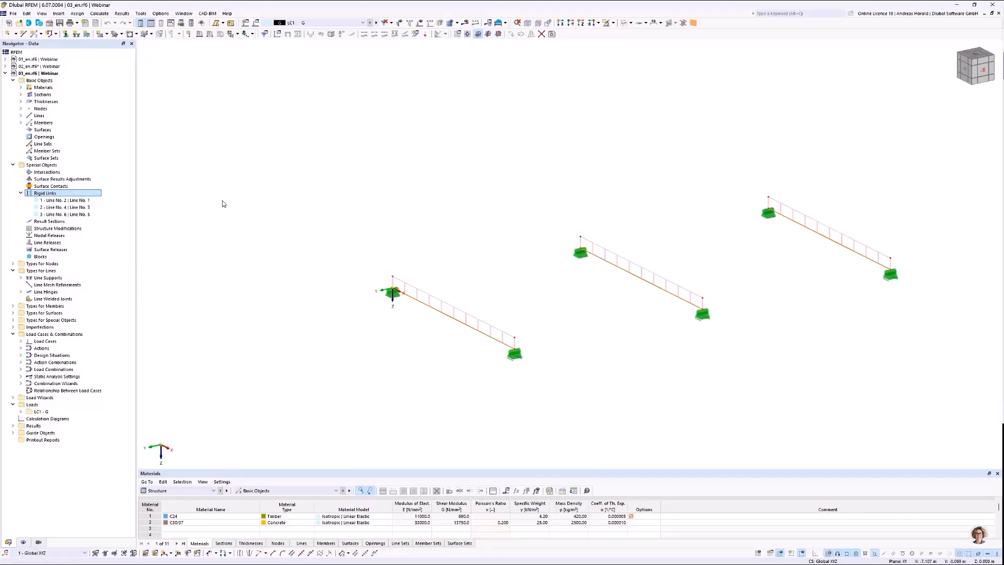
{"action": "double_click", "coordinate": [428, 304]}
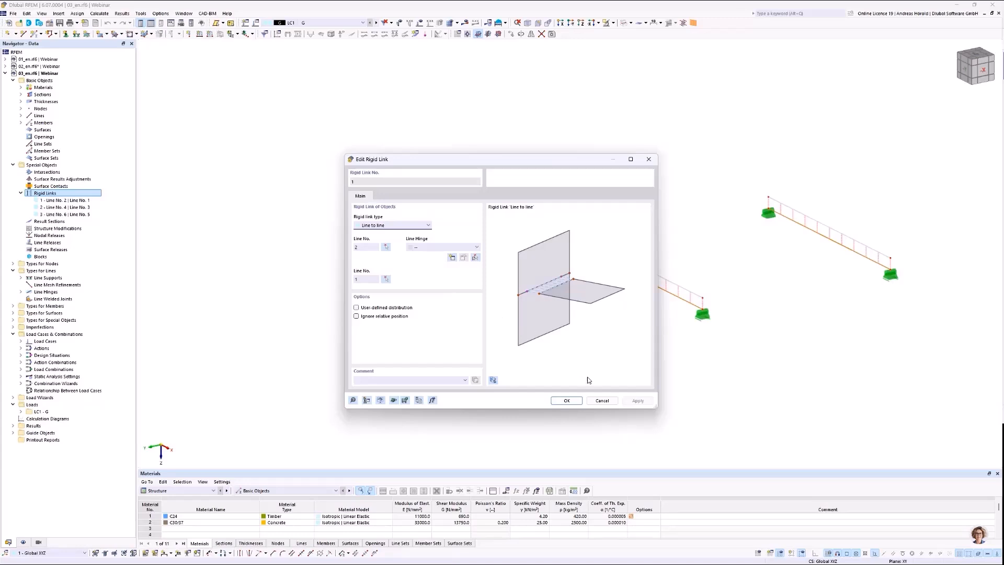
{"action": "left_click", "coordinate": [602, 400]}
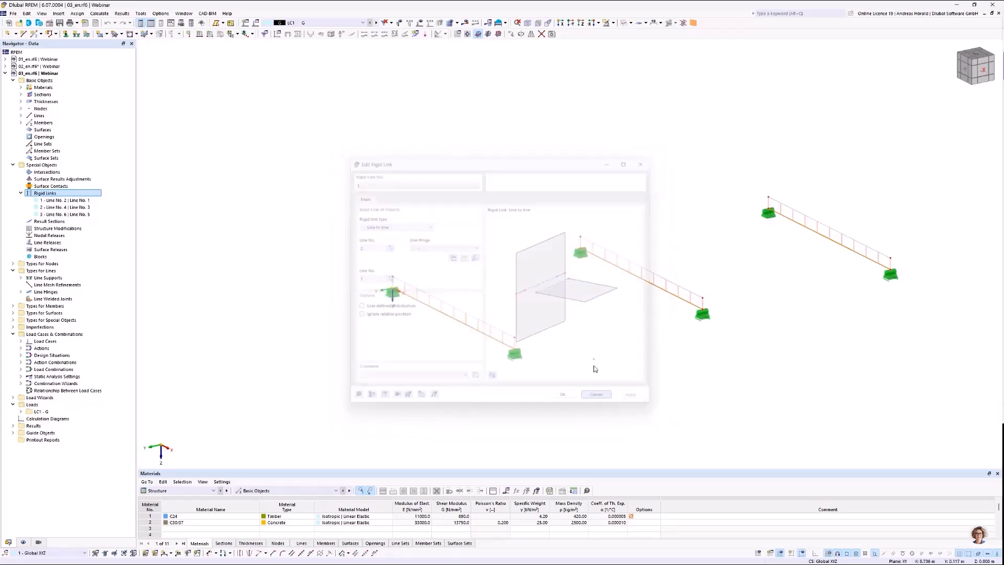
Inspect the spring constants of the line hinge assigned to the middle beam's rigid link, without changes
{"action": "middle_click_drag", "start_coordinate": [464, 312], "coordinate": [455, 318]}
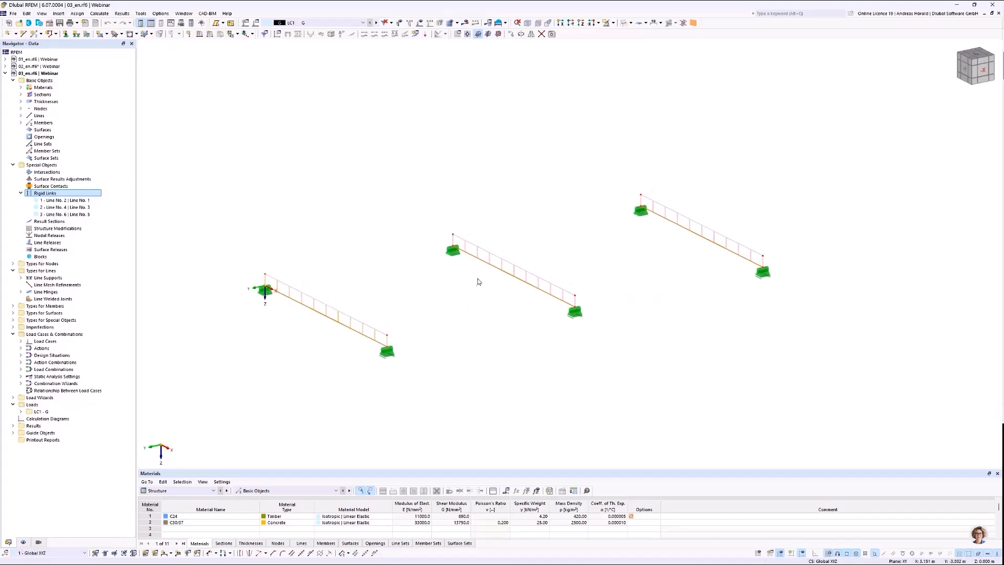
{"action": "double_click", "coordinate": [490, 261]}
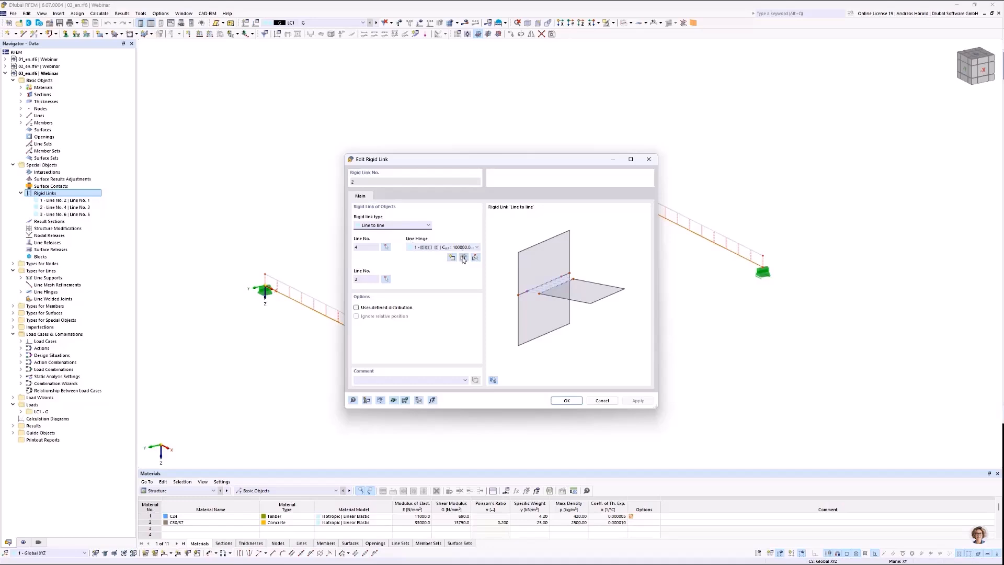
{"action": "left_click", "coordinate": [464, 258]}
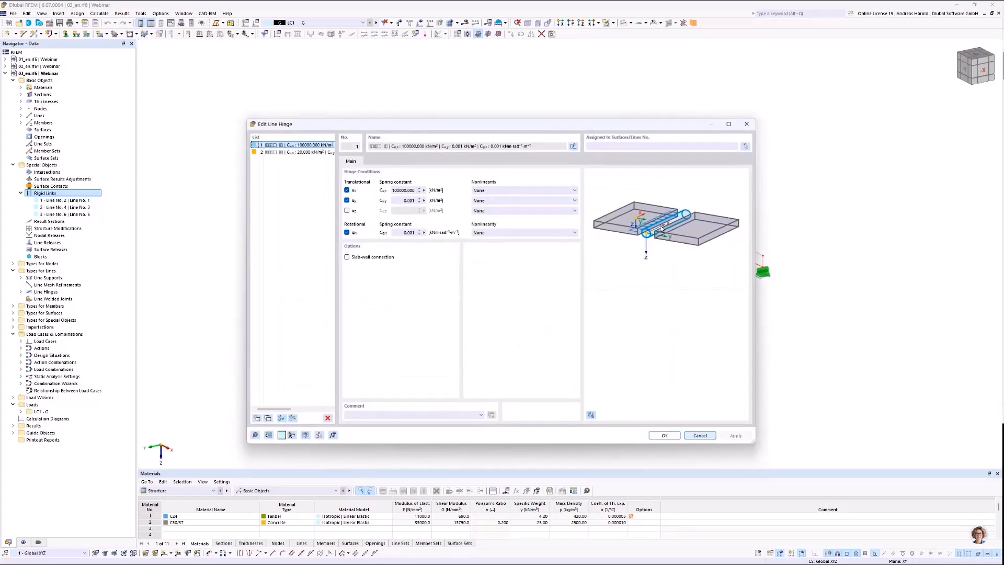
{"action": "left_click", "coordinate": [405, 202]}
{"action": "left_click", "coordinate": [699, 436]}
{"action": "left_click", "coordinate": [615, 400]}
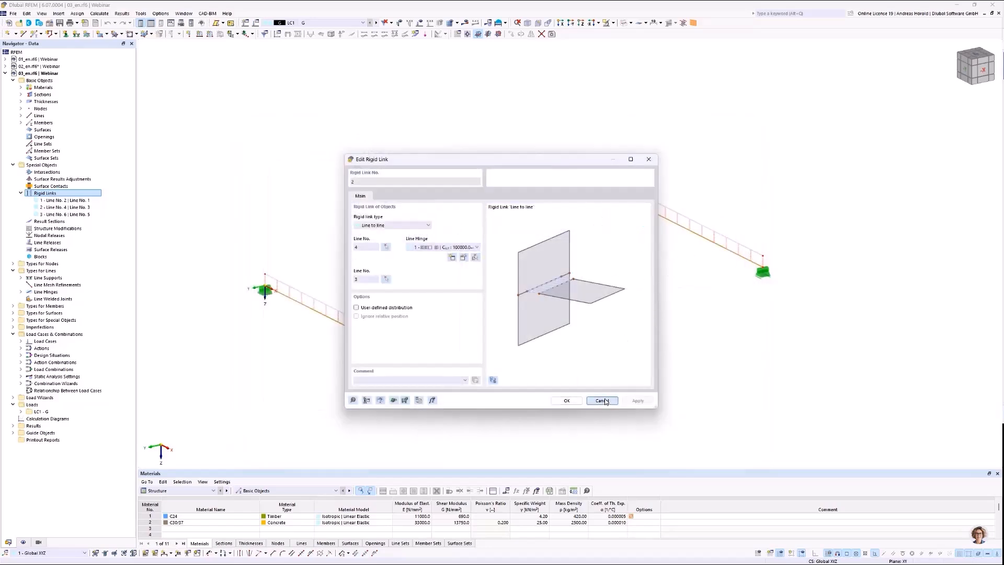
Inspect the spring constants of the line hinge assigned to the third beam's rigid link, without changes
{"action": "double_click", "coordinate": [691, 228]}
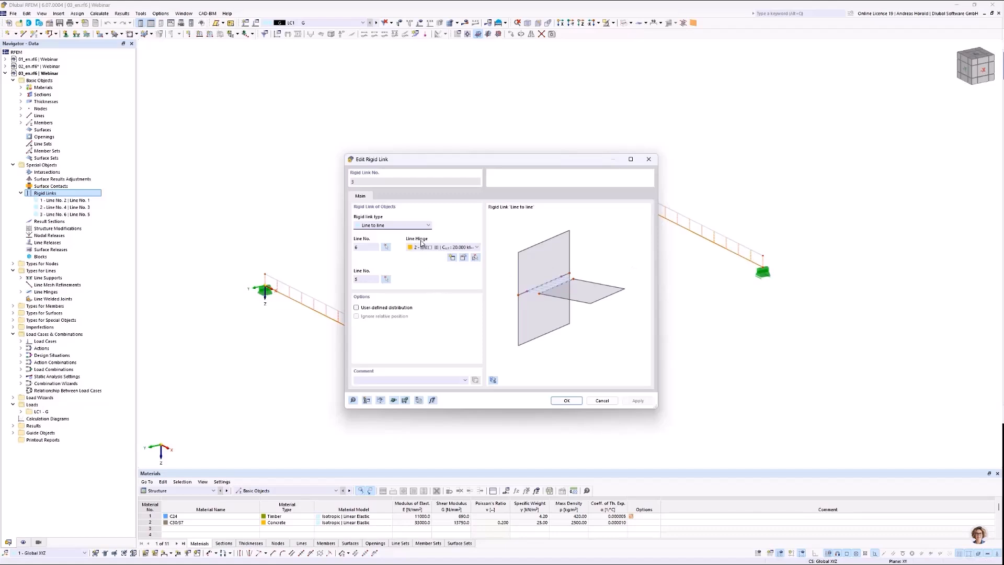
{"action": "left_click", "coordinate": [464, 258]}
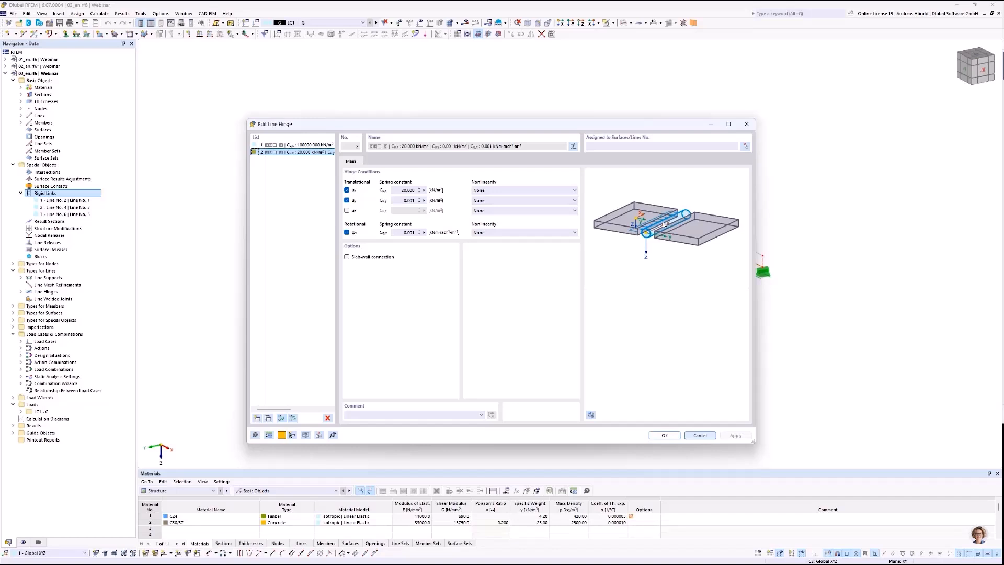
{"action": "left_click", "coordinate": [700, 436]}
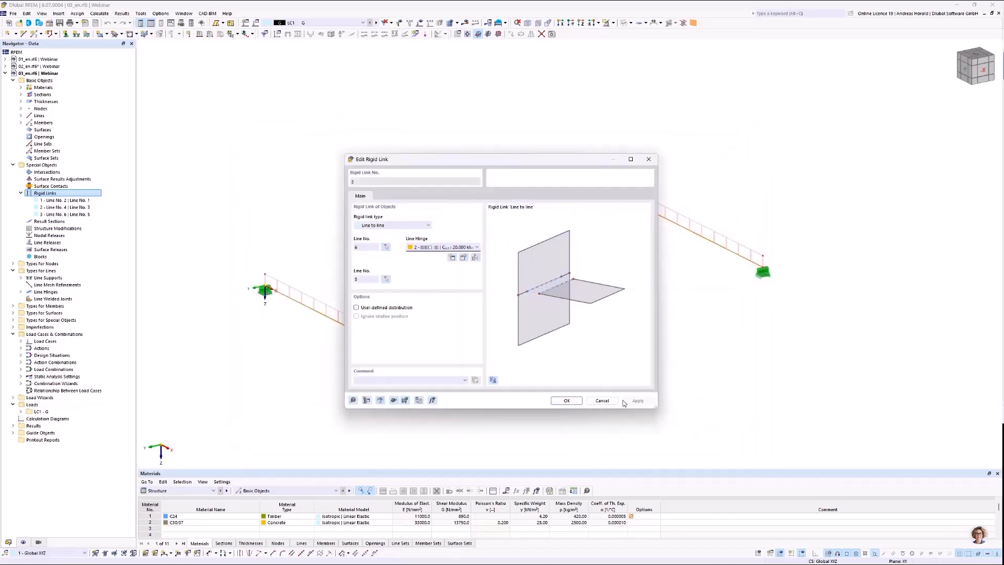
{"action": "left_click", "coordinate": [602, 403]}
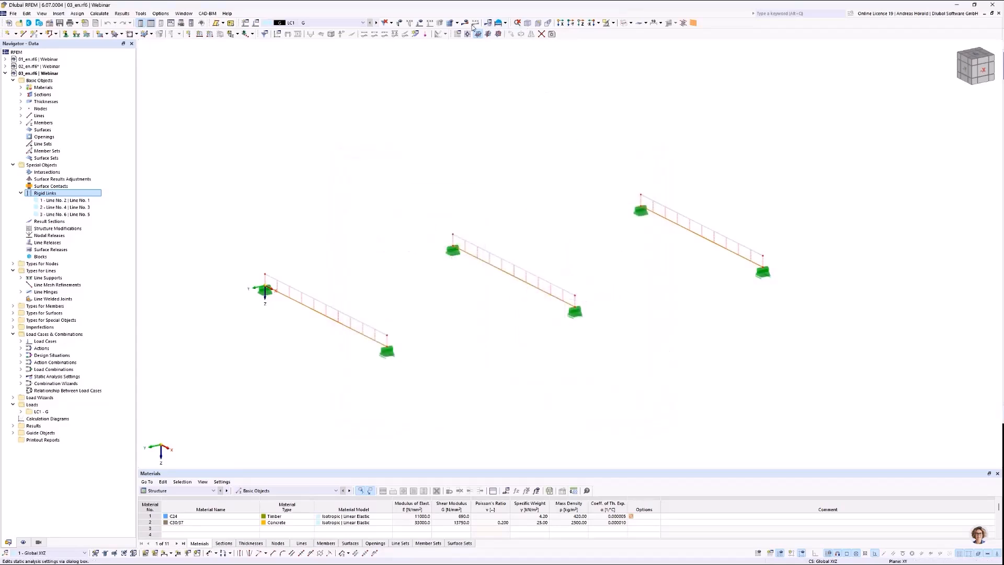
Check the LC1 loads on the three beams, hide them again, and display the static analysis results
{"action": "left_click", "coordinate": [420, 24]}
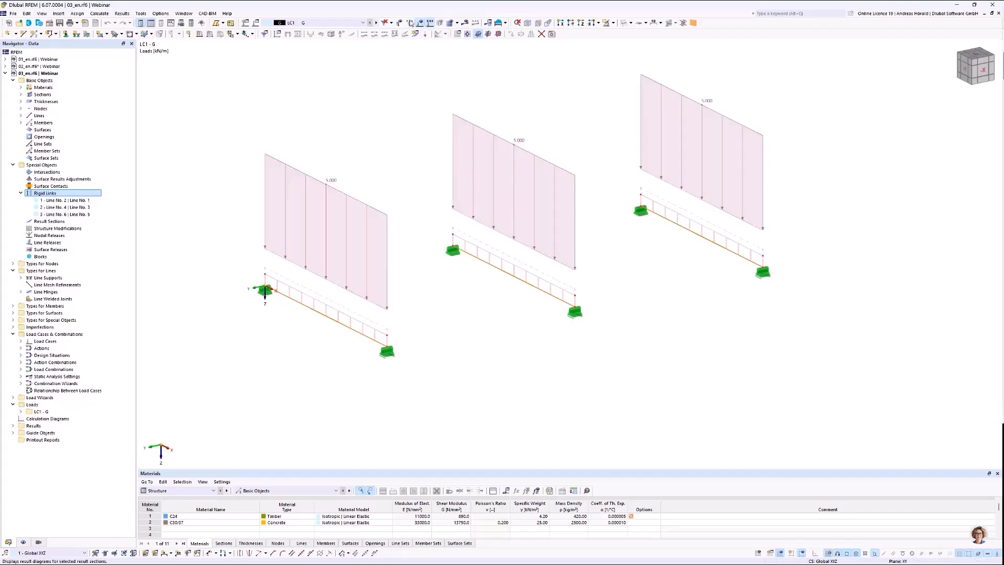
{"action": "left_click", "coordinate": [420, 24]}
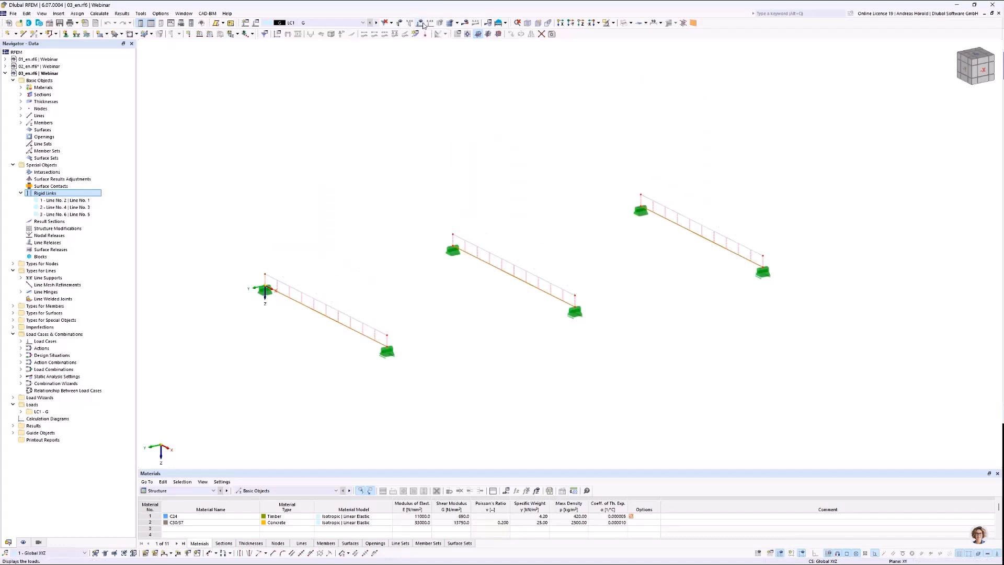
{"action": "left_click", "coordinate": [465, 24]}
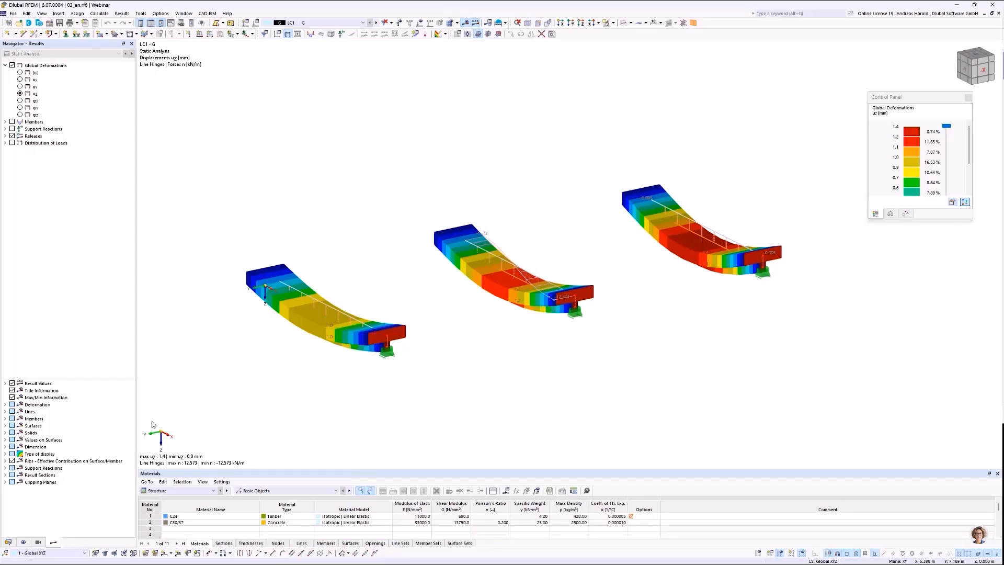
Display the members' deformations as lines and hide the release results on the three beams
{"action": "left_click", "coordinate": [6, 405]}
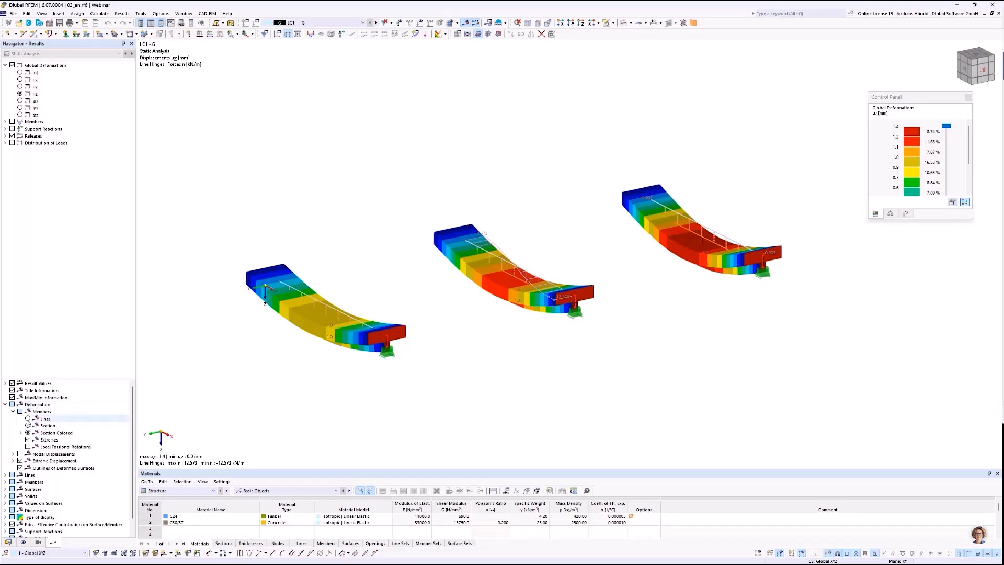
{"action": "left_click", "coordinate": [27, 418]}
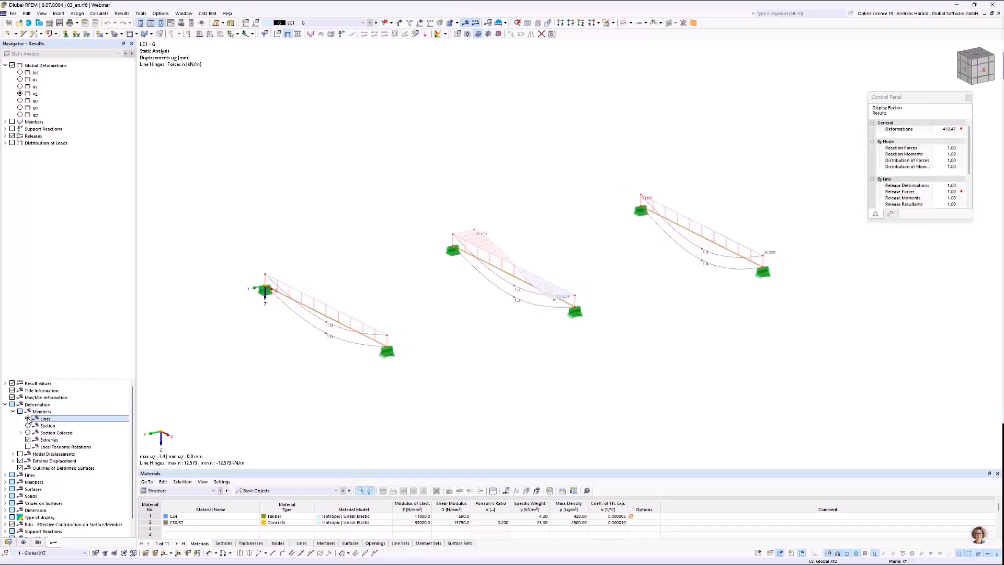
{"action": "middle_click_drag", "start_coordinate": [439, 353], "coordinate": [477, 310]}
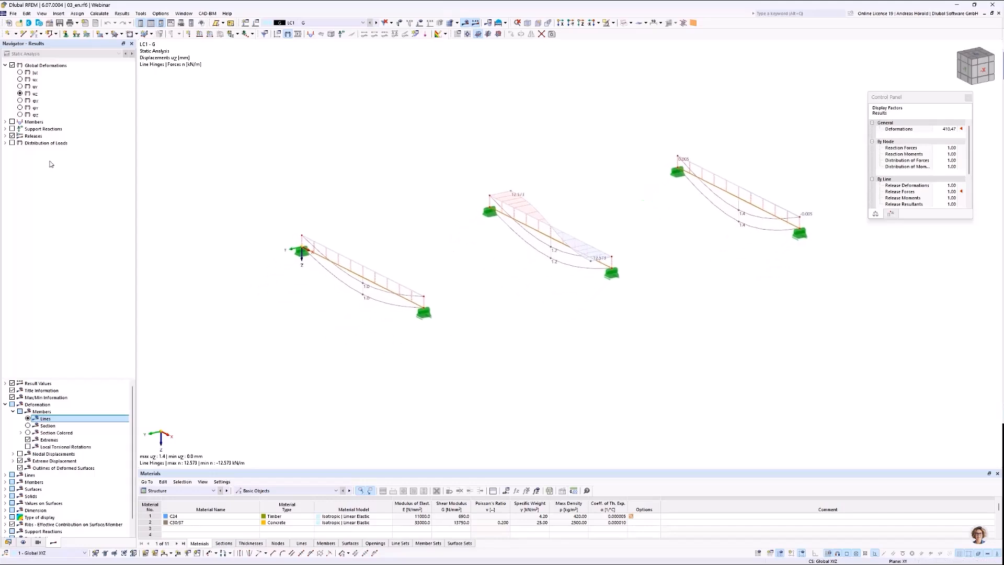
{"action": "left_click", "coordinate": [12, 136]}
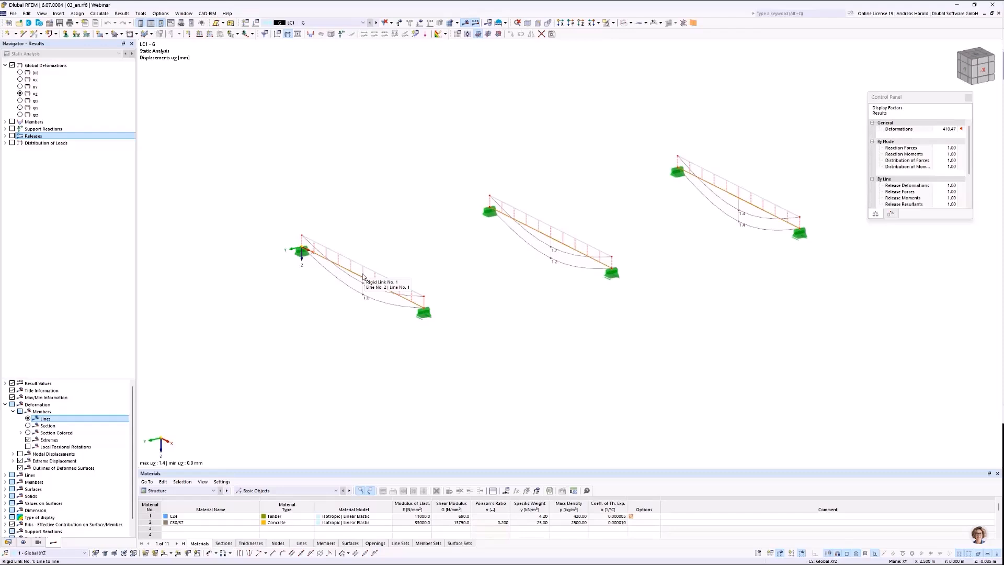
Recheck the line hinge stiffness assigned to the middle beam's rigid link, without changes
{"action": "double_click", "coordinate": [550, 233]}
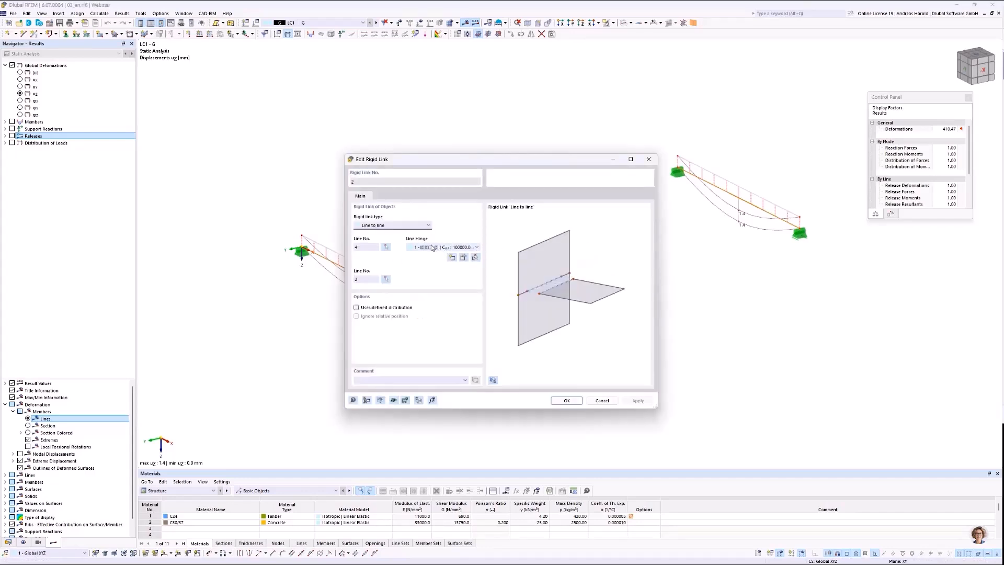
{"action": "left_click", "coordinate": [462, 257]}
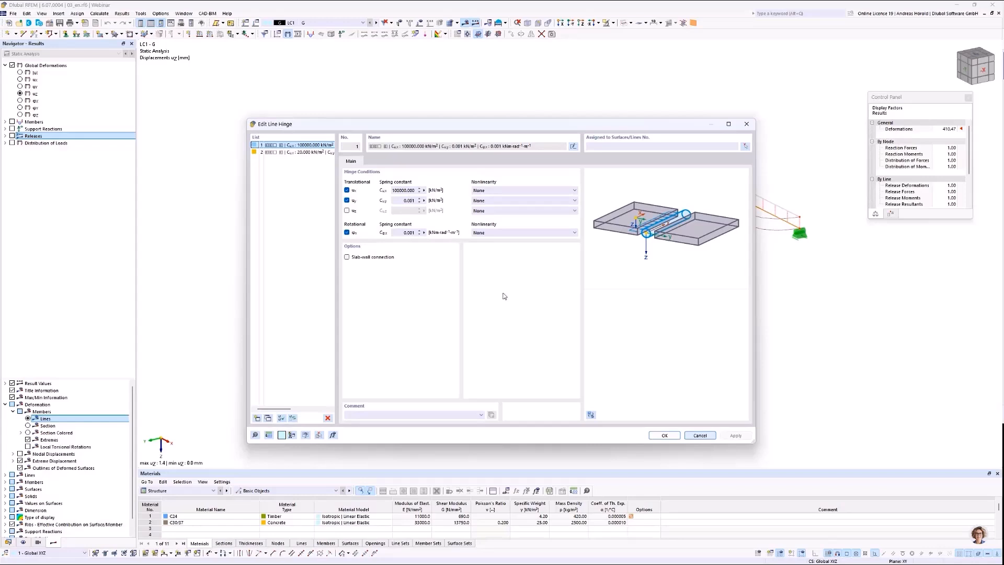
{"action": "left_click", "coordinate": [692, 436]}
{"action": "left_click", "coordinate": [606, 401]}
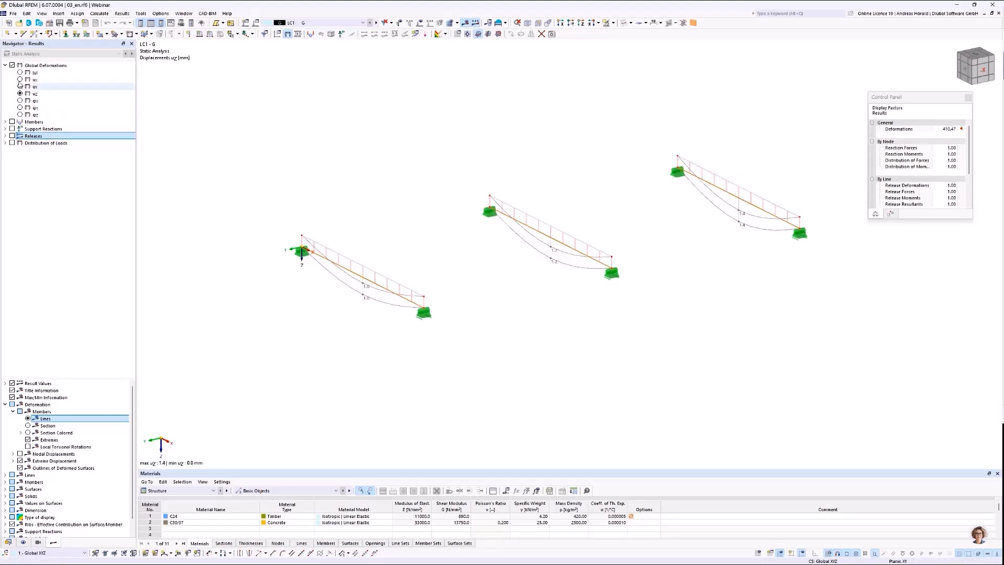
Replace the global deformations with the line hinge forces n and the member shear forces Vz
{"action": "left_click", "coordinate": [12, 65]}
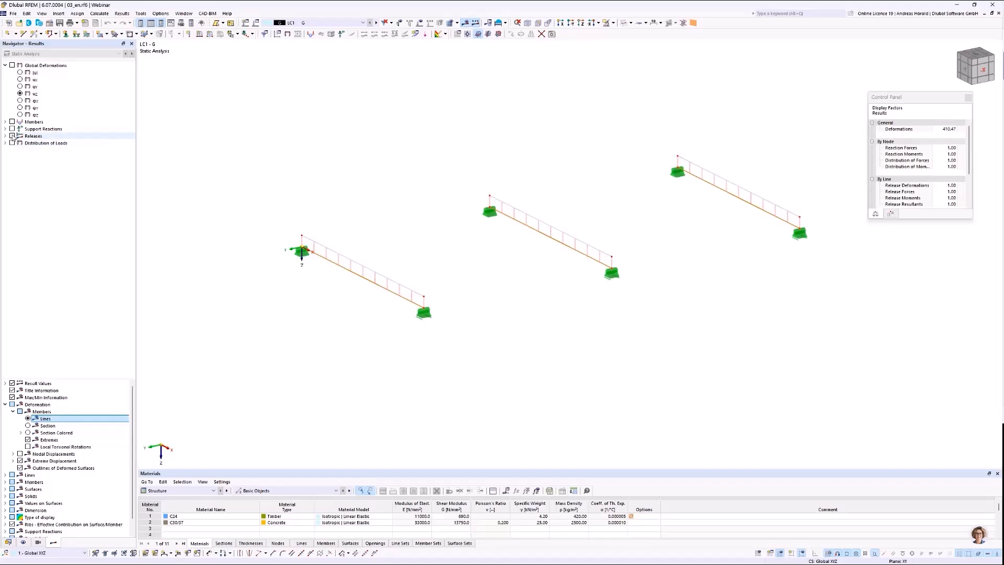
{"action": "left_click", "coordinate": [12, 135]}
{"action": "left_click", "coordinate": [5, 135]}
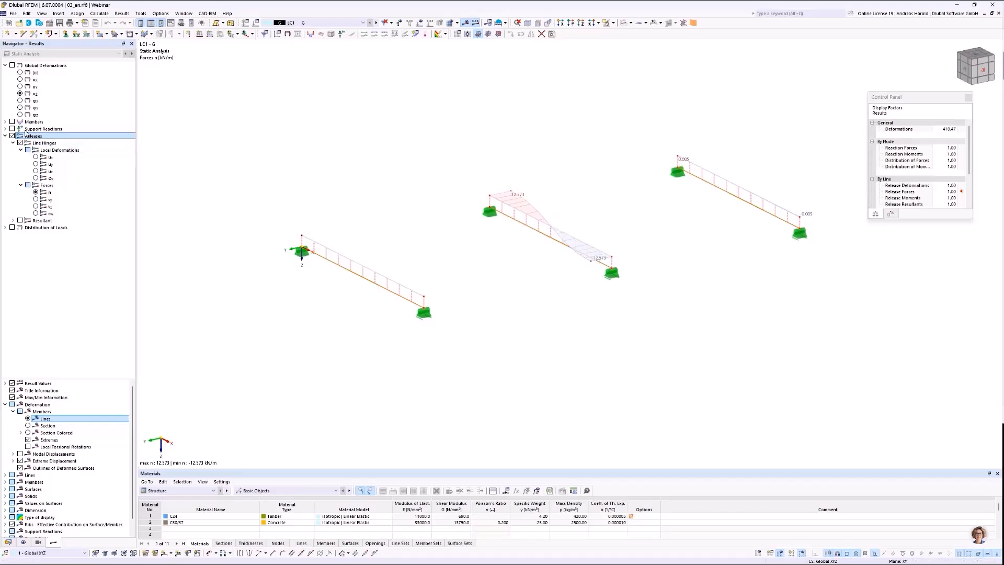
{"action": "left_click", "coordinate": [6, 122]}
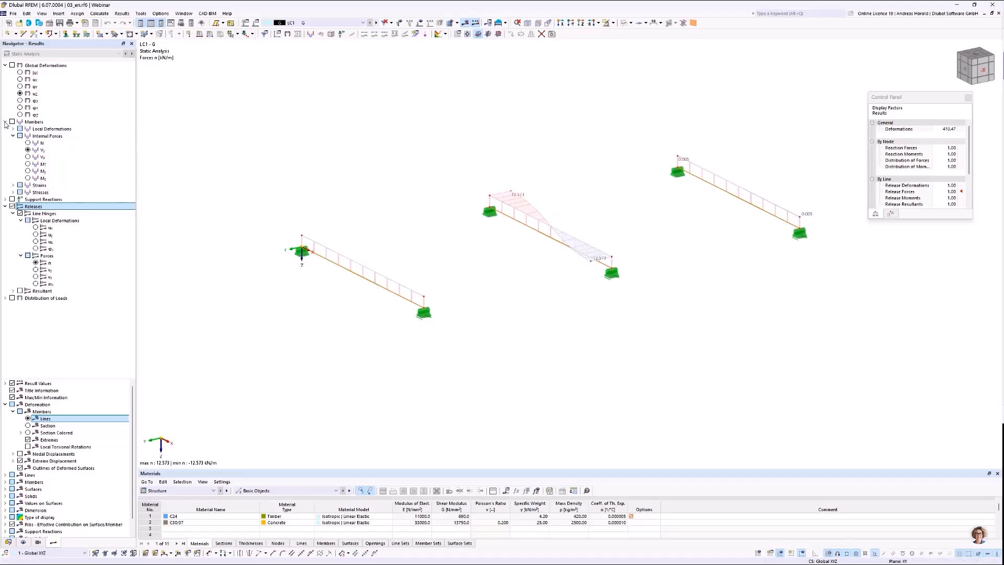
{"action": "left_click", "coordinate": [28, 157]}
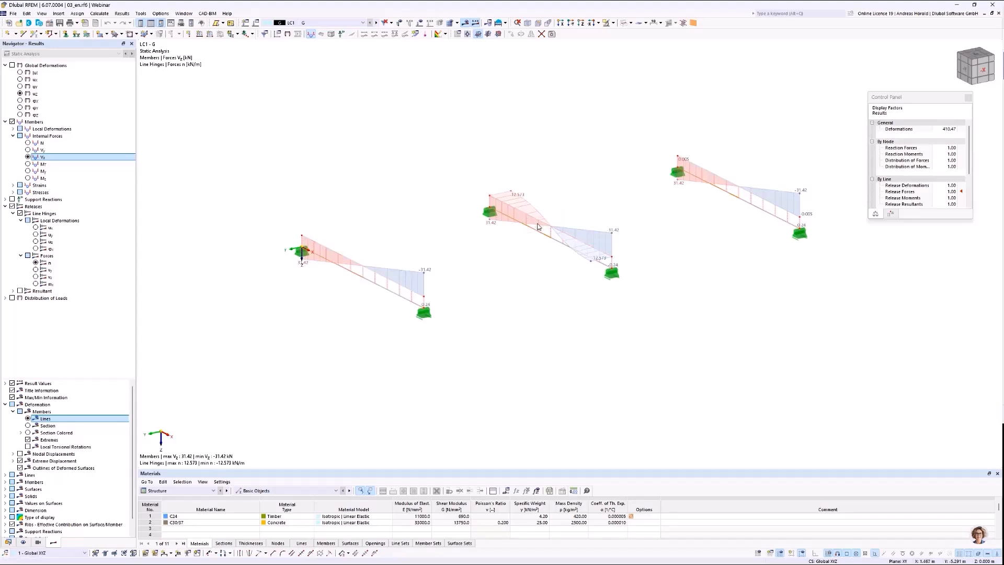
{"action": "mouse_move", "coordinate": [558, 245]}
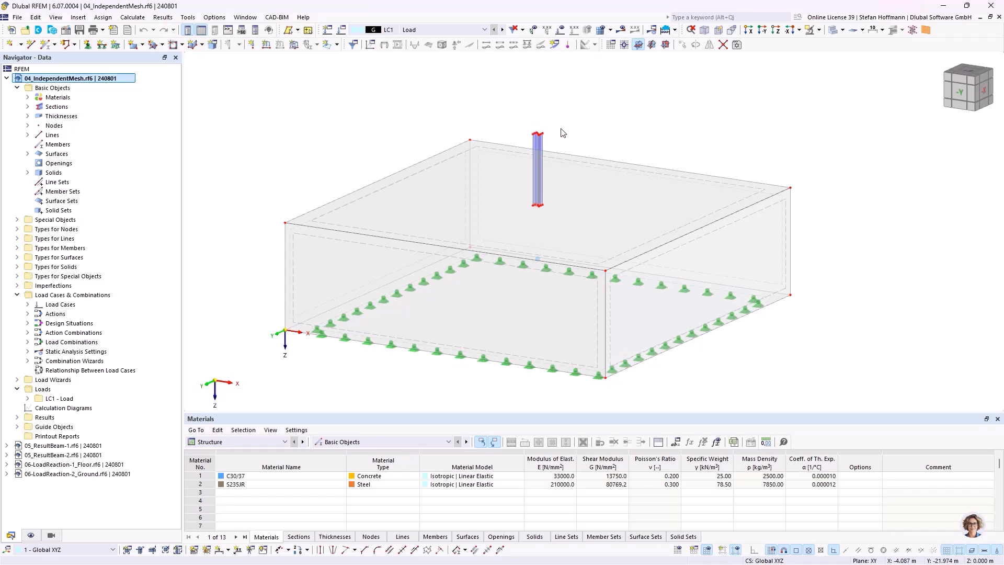
Examine how the steel column's base sits on the concrete solid in the 04_IndependentMesh model
{"action": "scroll", "coordinate": [538, 216], "scroll_direction": "up", "scroll_amount": 5}
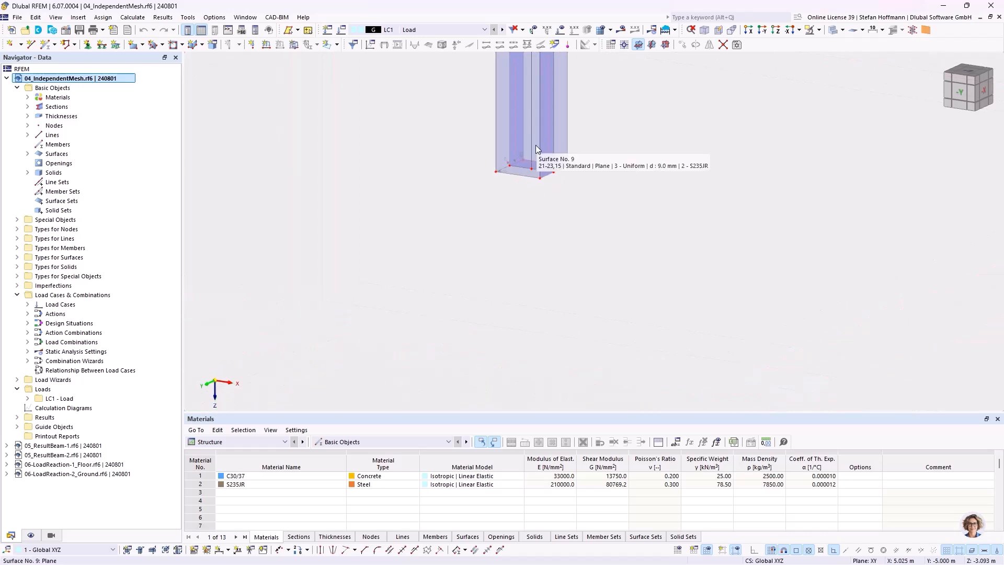
{"action": "scroll", "coordinate": [506, 162], "scroll_direction": "down", "scroll_amount": 5}
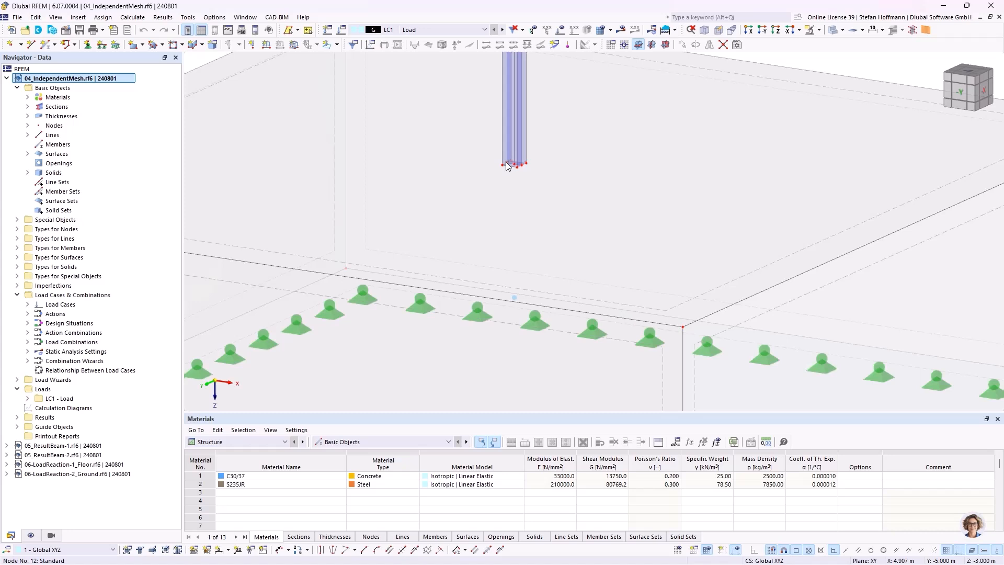
{"action": "scroll", "coordinate": [506, 167], "scroll_direction": "down", "scroll_amount": 2}
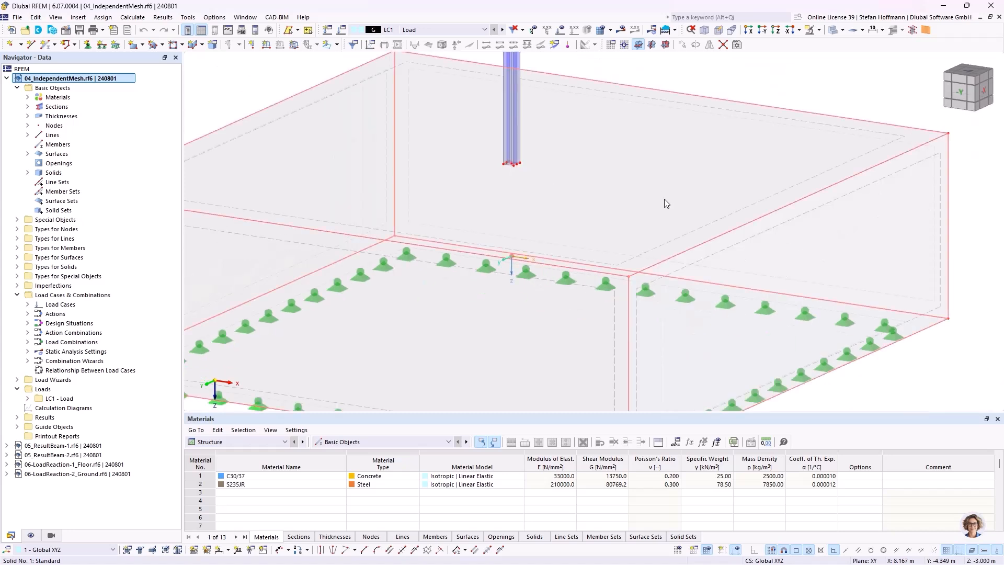
{"action": "scroll", "coordinate": [510, 153], "scroll_direction": "up", "scroll_amount": 2}
{"action": "right_click", "coordinate": [510, 153]}
{"action": "left_click", "coordinate": [564, 137]}
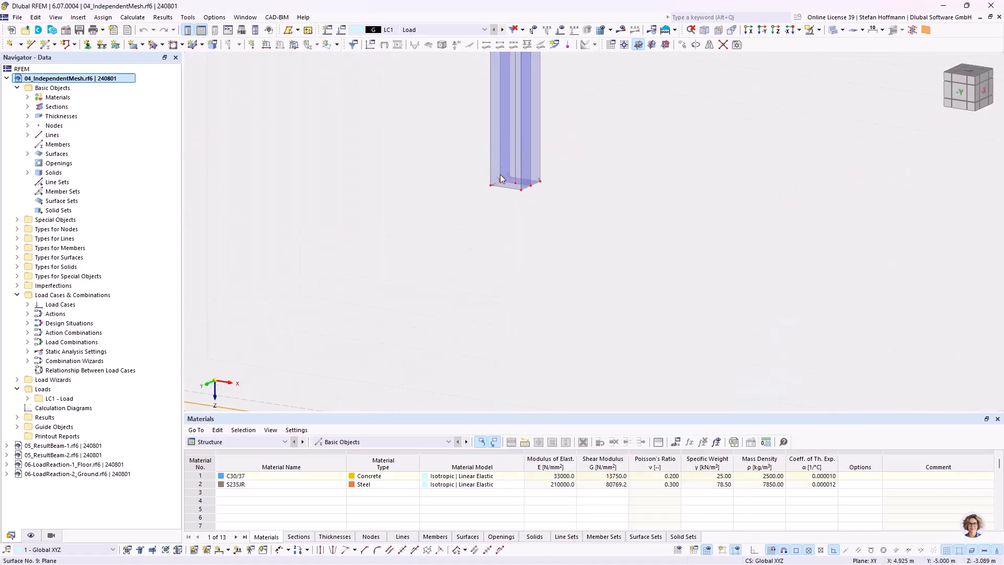
{"action": "mouse_move", "coordinate": [496, 175]}
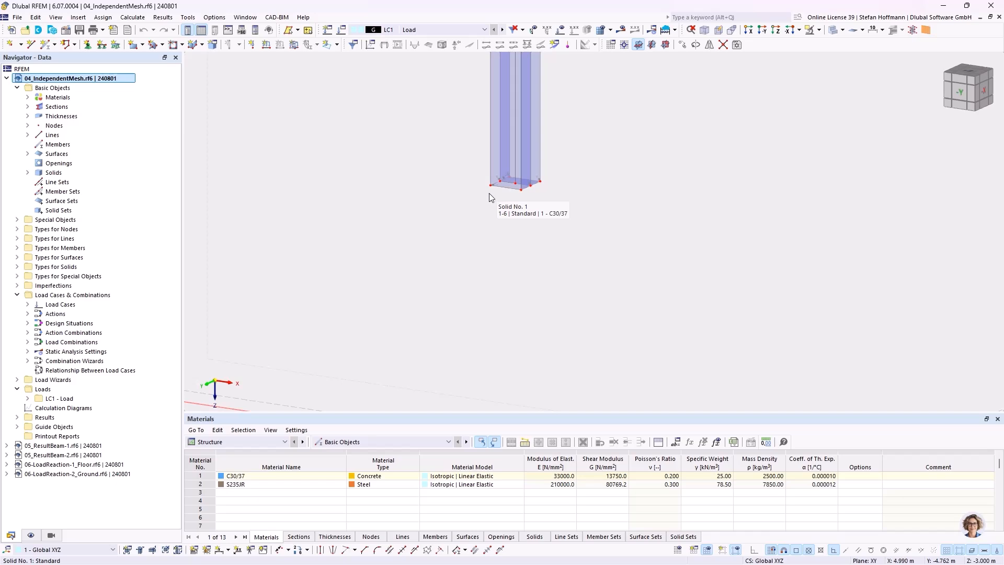
{"action": "scroll", "coordinate": [491, 196], "scroll_direction": "down", "scroll_amount": 5}
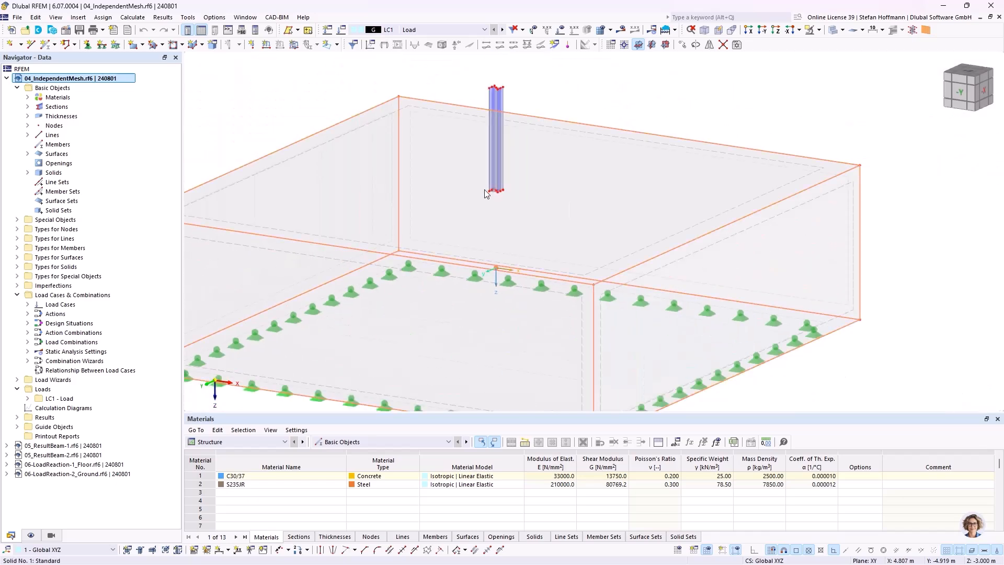
{"action": "left_click", "coordinate": [478, 220]}
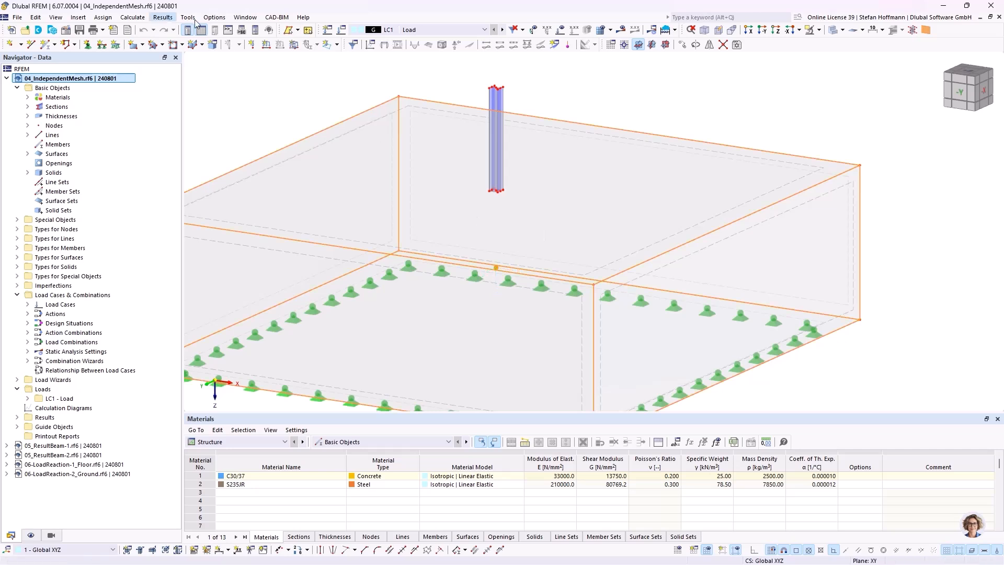
Generate and display the FE mesh, and examine it where the steel column meets the concrete solid
{"action": "left_click", "coordinate": [600, 31]}
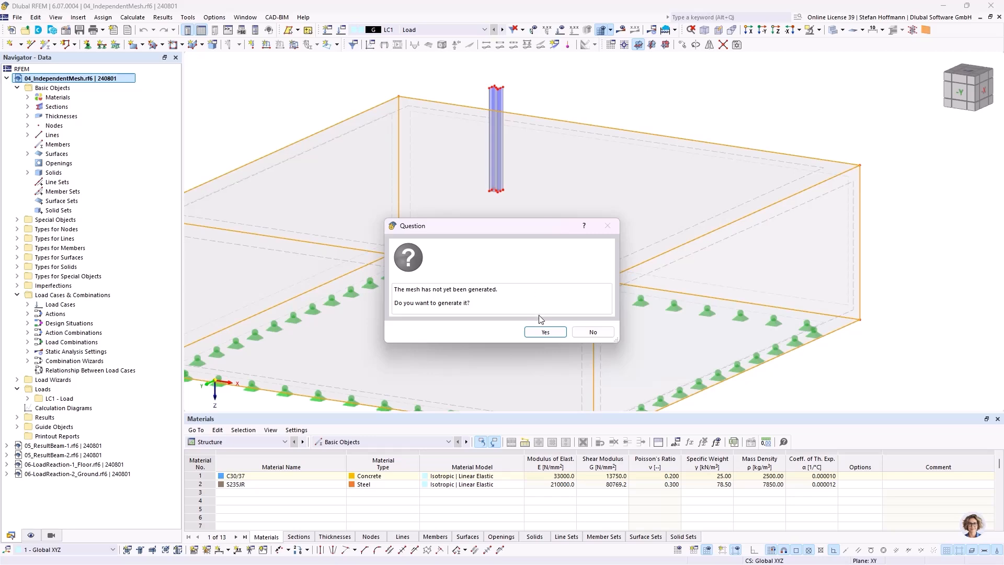
{"action": "left_click", "coordinate": [539, 333]}
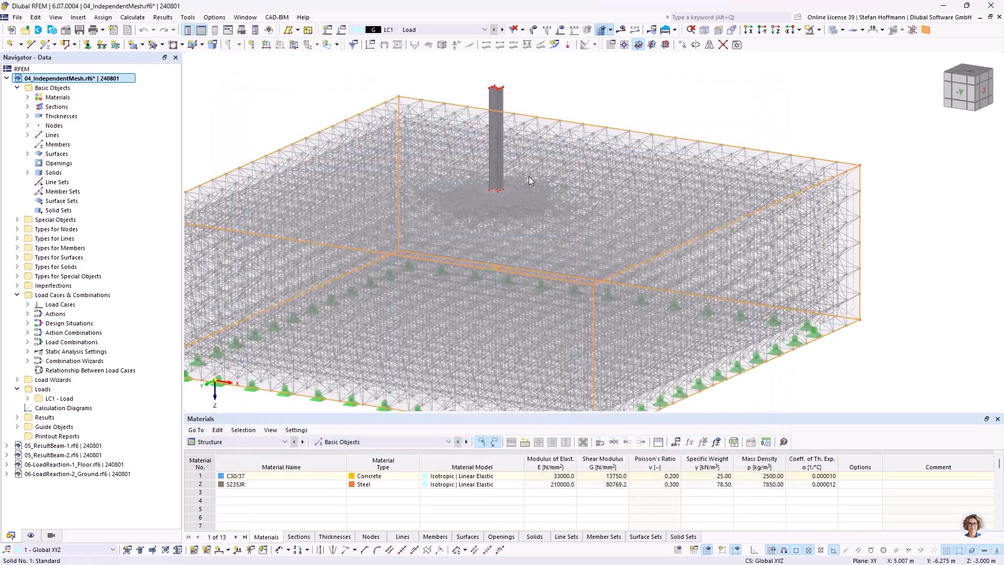
{"action": "middle_click_drag", "start_coordinate": [553, 193], "coordinate": [525, 193], "text": "ctrl"}
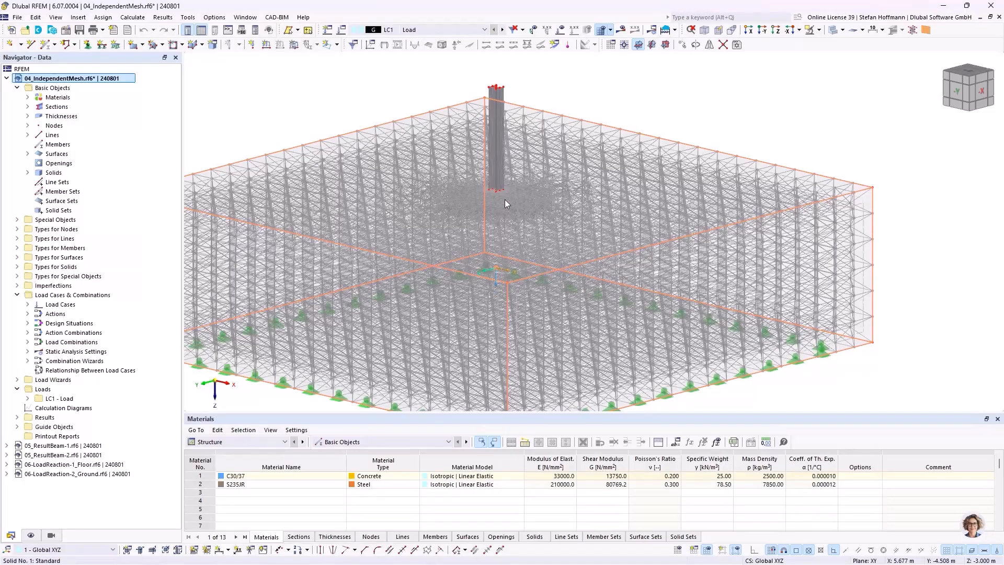
{"action": "scroll", "coordinate": [504, 199], "scroll_direction": "up", "scroll_amount": 8}
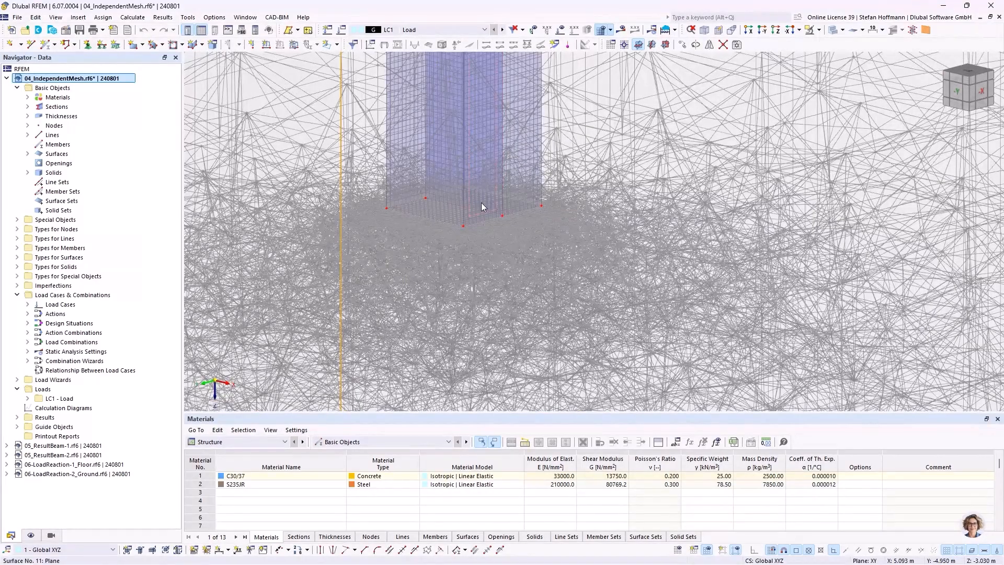
{"action": "mouse_move", "coordinate": [481, 203]}
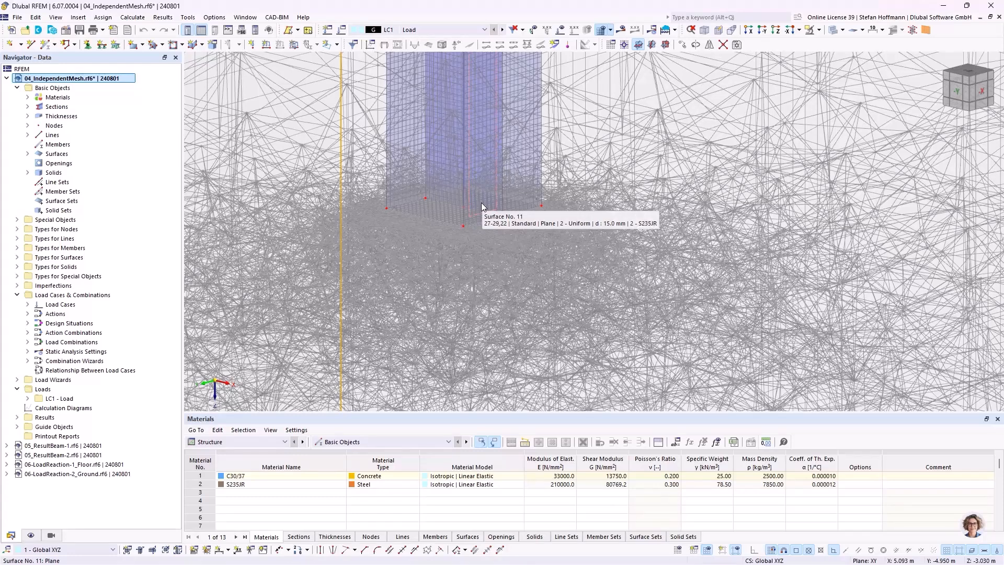
{"action": "mouse_move", "coordinate": [488, 235]}
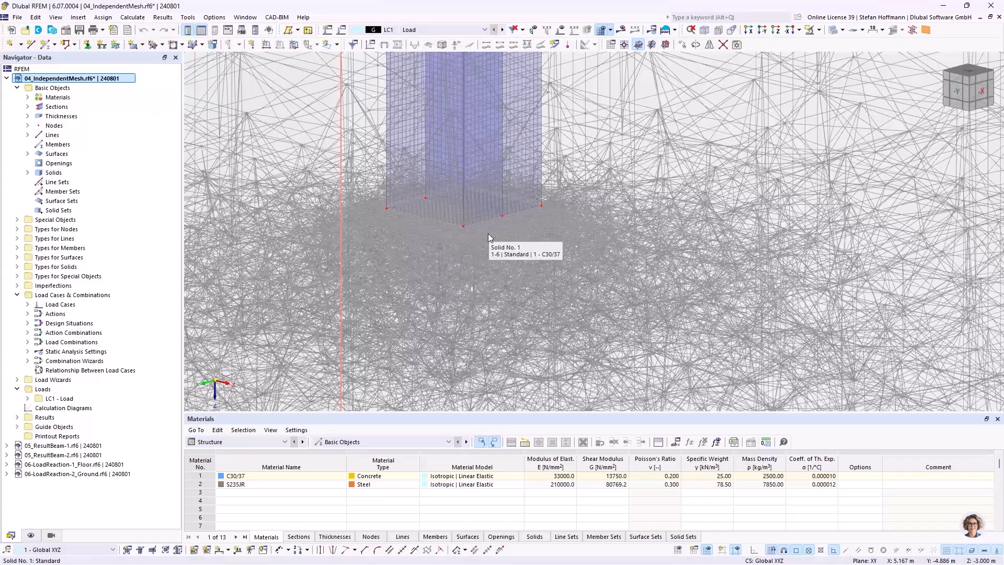
{"action": "scroll", "coordinate": [488, 233], "scroll_direction": "down", "scroll_amount": 5}
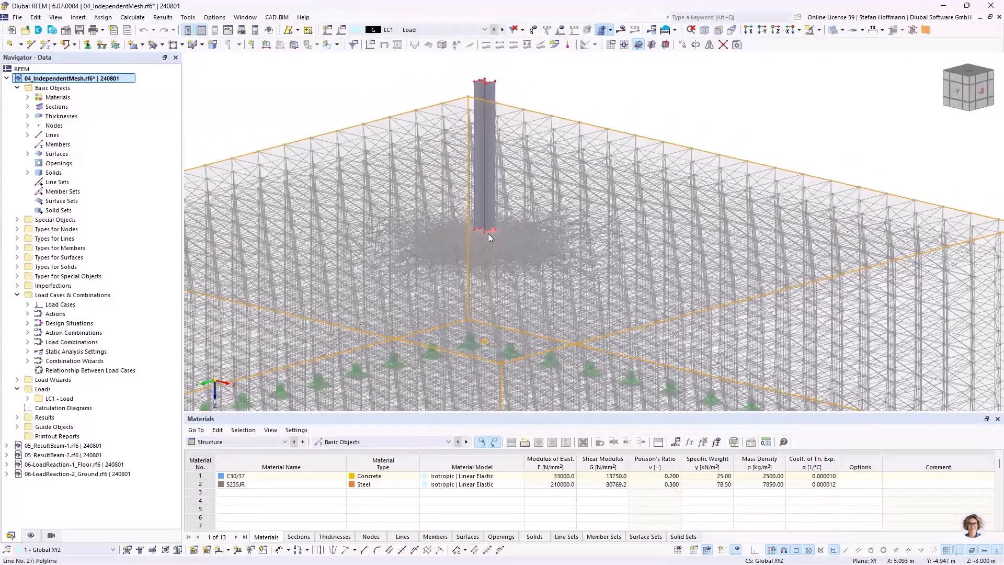
Review the mesh statistics for the number of 3D solid elements
{"action": "left_click", "coordinate": [133, 17]}
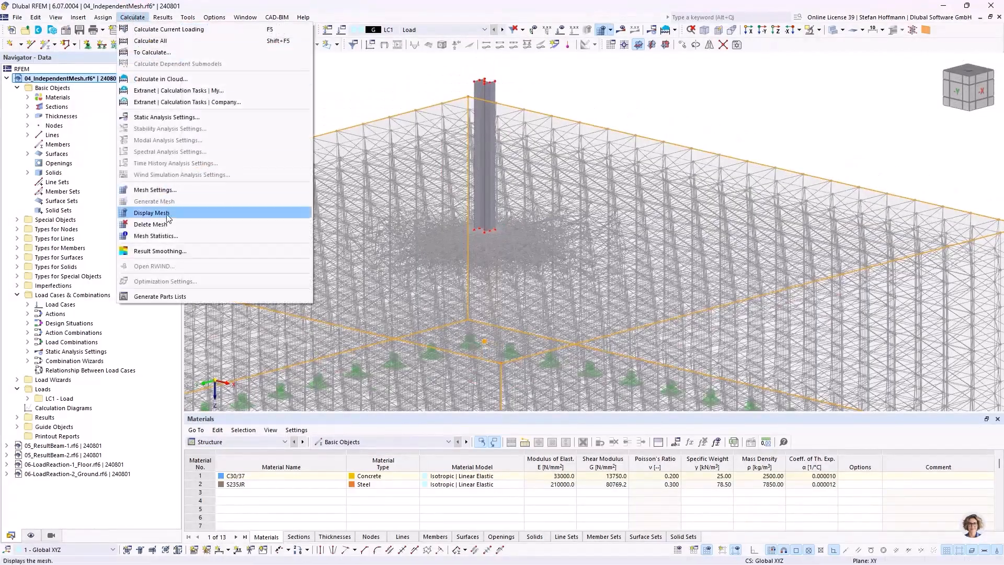
{"action": "left_click", "coordinate": [163, 236]}
{"action": "double_click", "coordinate": [451, 299]}
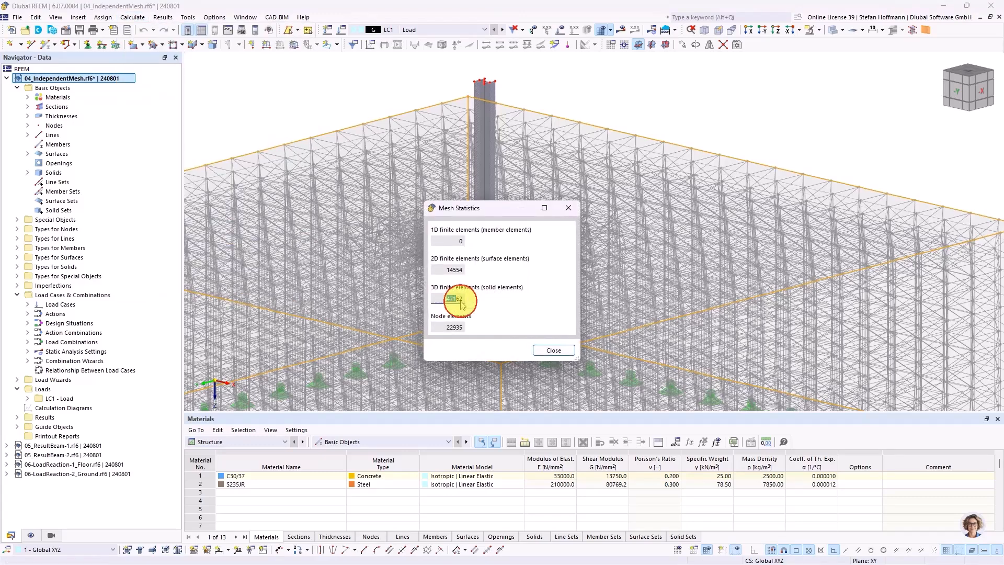
{"action": "left_click", "coordinate": [566, 208]}
{"action": "scroll", "coordinate": [638, 106], "scroll_direction": "down", "scroll_amount": 3}
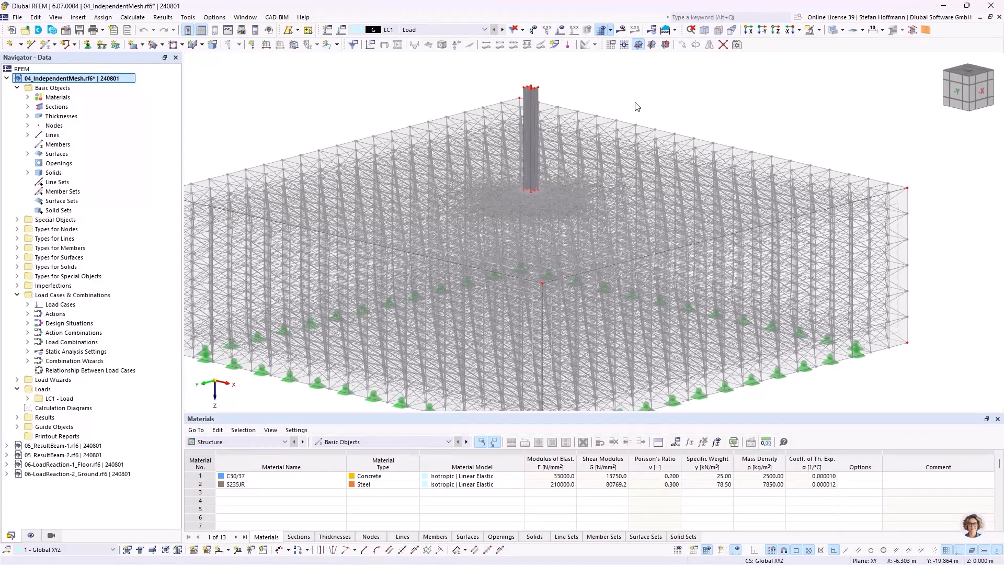
Enable the independent mesh preferred option in the mesh settings and regenerate the mesh of the column and solid
{"action": "scroll", "coordinate": [519, 207], "scroll_direction": "up", "scroll_amount": 5}
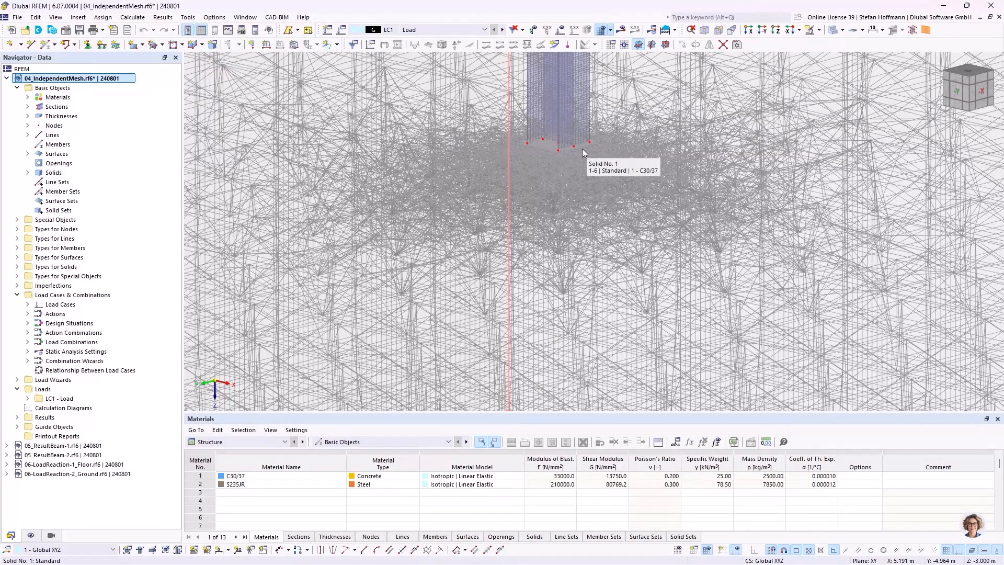
{"action": "left_click", "coordinate": [139, 19]}
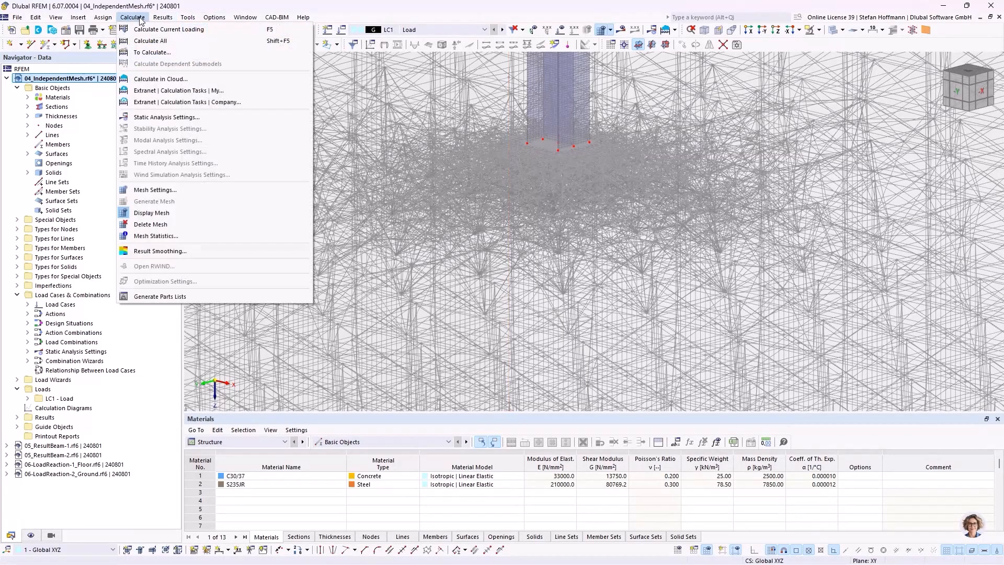
{"action": "left_click", "coordinate": [156, 191]}
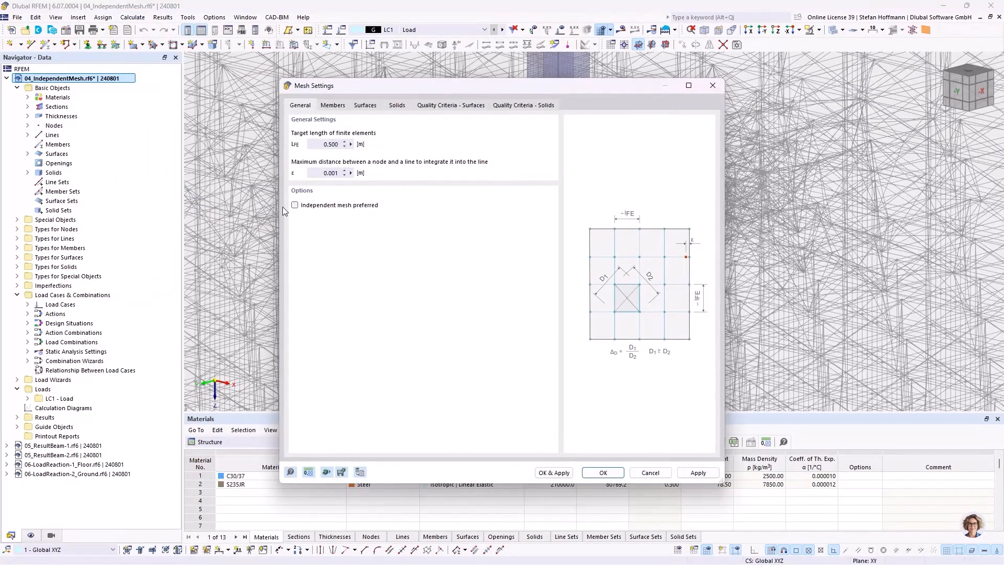
{"action": "left_click", "coordinate": [329, 206]}
{"action": "left_click", "coordinate": [554, 472]}
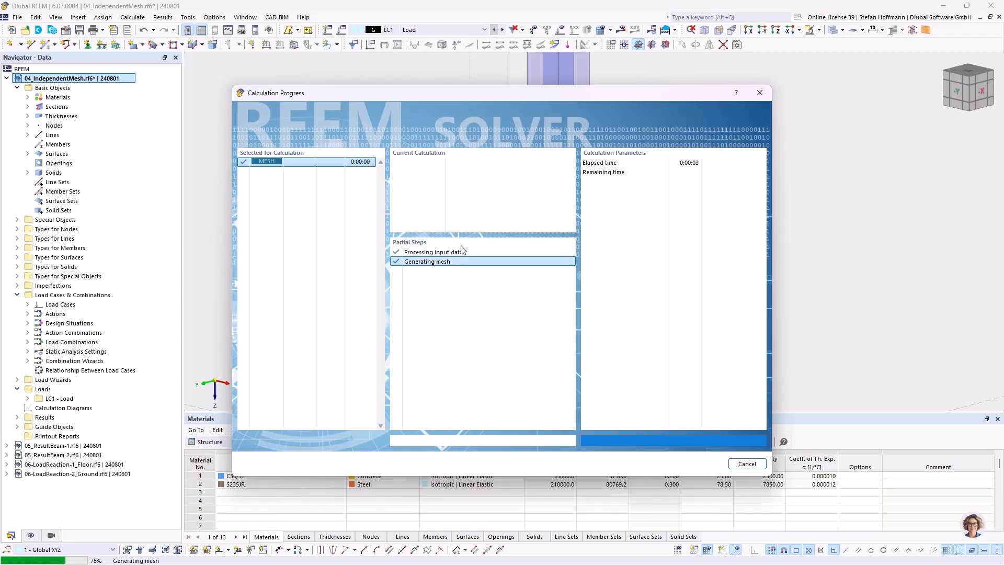
{"action": "scroll", "coordinate": [460, 245], "scroll_direction": "down", "scroll_amount": 5}
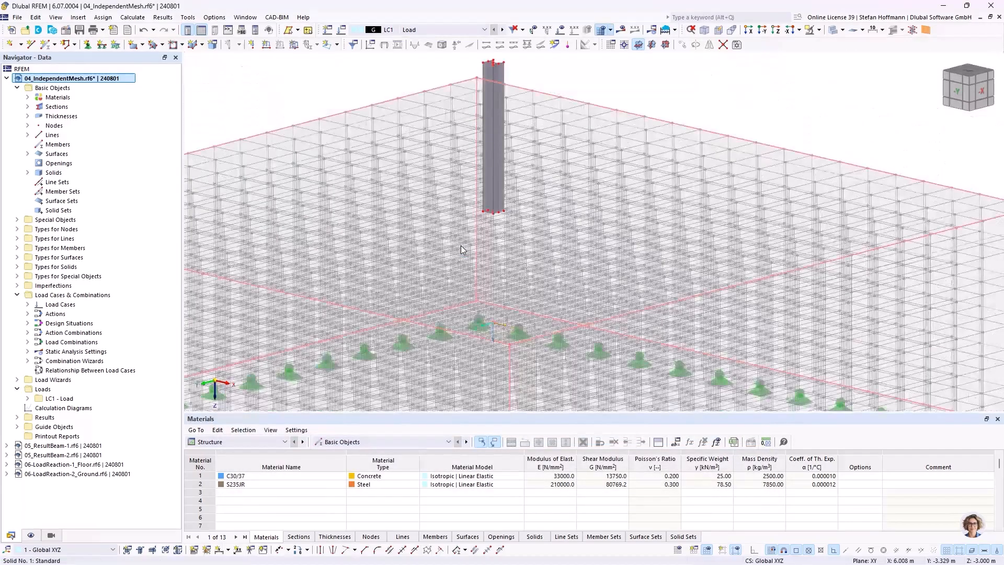
{"action": "mouse_move", "coordinate": [514, 246]}
{"action": "middle_mouse_down", "text": "ctrl"}
{"action": "mouse_move", "coordinate": [485, 228]}
{"action": "mouse_move", "coordinate": [495, 241]}
{"action": "middle_mouse_up", "text": "ctrl"}
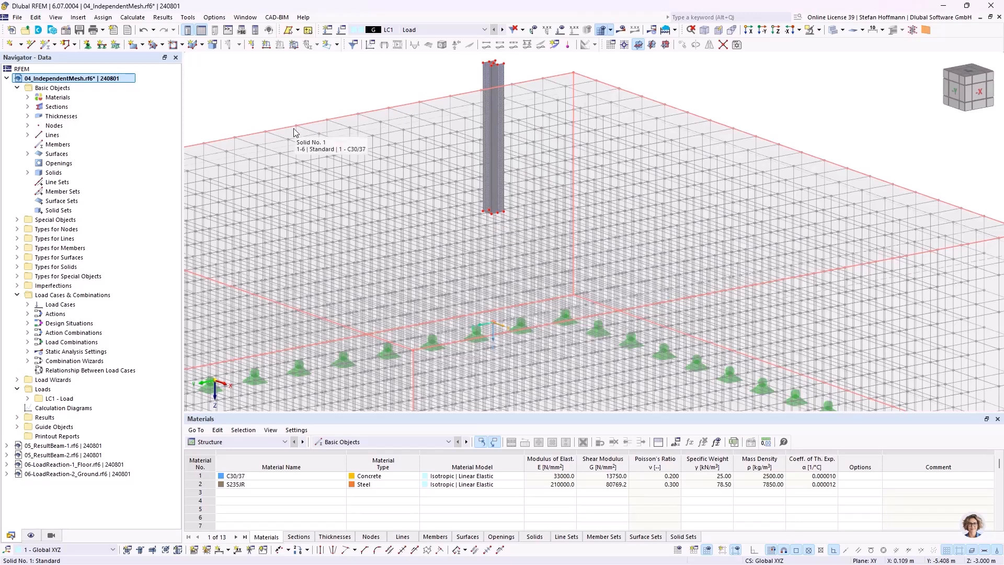
Review the mesh statistics for the number of 3D solid elements and examine the regenerated mesh of the whole model
{"action": "left_click", "coordinate": [132, 18]}
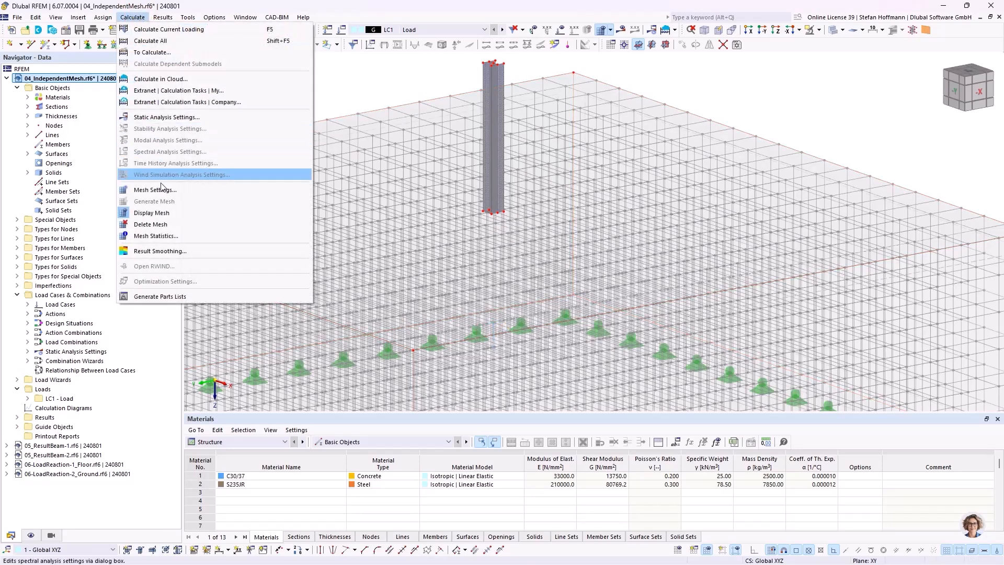
{"action": "left_click", "coordinate": [162, 236]}
{"action": "double_click", "coordinate": [457, 299]}
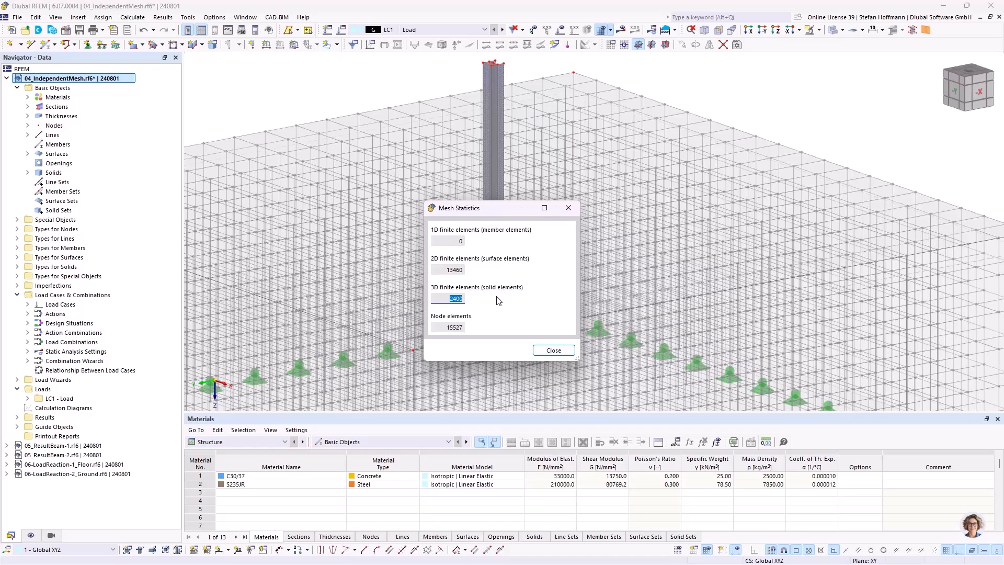
{"action": "key", "text": "Escape"}
{"action": "scroll", "coordinate": [497, 298], "scroll_direction": "down", "scroll_amount": 5}
{"action": "middle_click_drag", "start_coordinate": [490, 297], "coordinate": [507, 314], "text": "ctrl"}
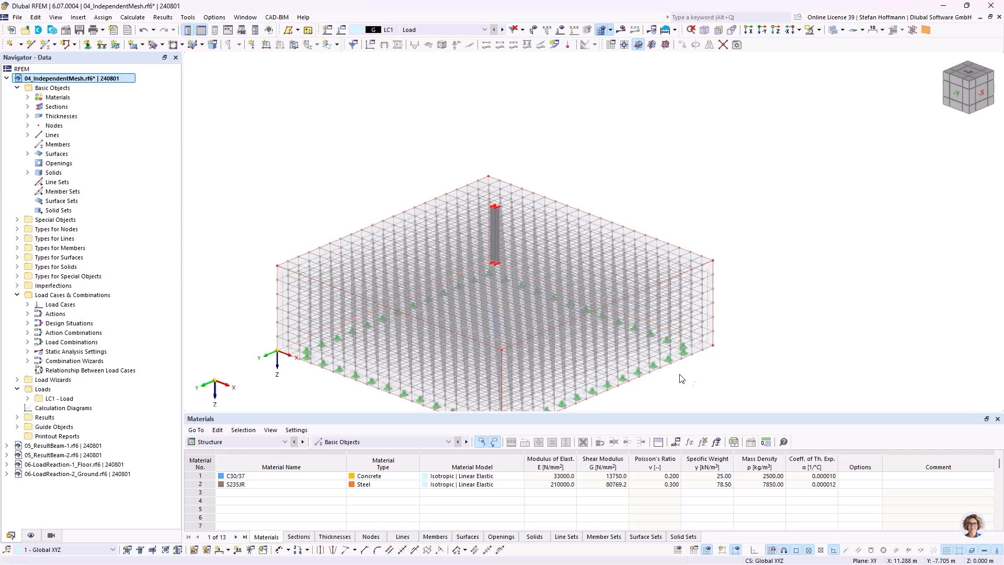
{"action": "middle_click_drag", "start_coordinate": [680, 377], "coordinate": [686, 354], "text": "ctrl"}
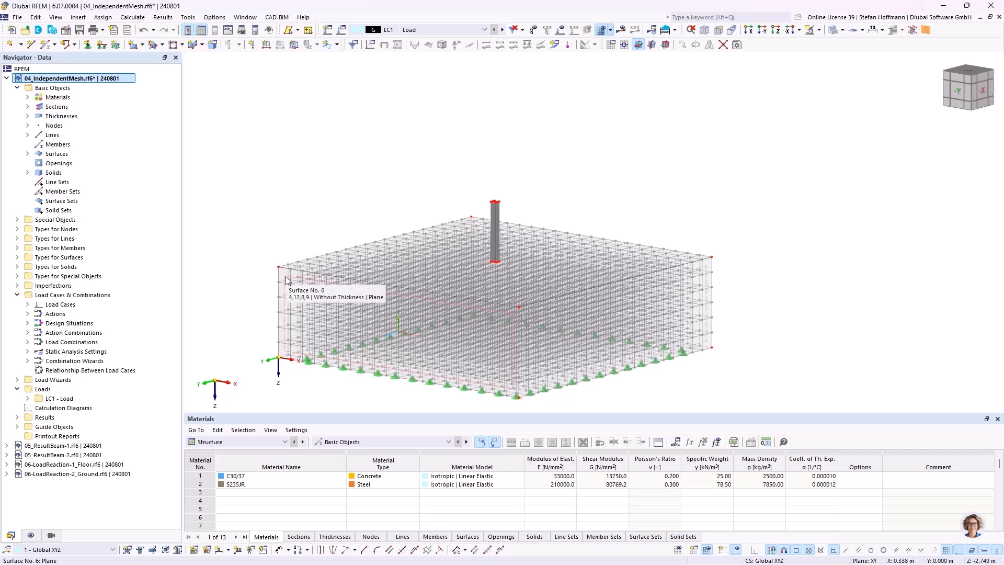
Review the concrete solid's integrated objects settings for nodes, lines and surfaces in the dependent and independent mesh
{"action": "middle_click_drag", "start_coordinate": [550, 296], "coordinate": [497, 310], "text": "ctrl"}
{"action": "double_click", "coordinate": [497, 310]}
{"action": "left_click", "coordinate": [243, 243]}
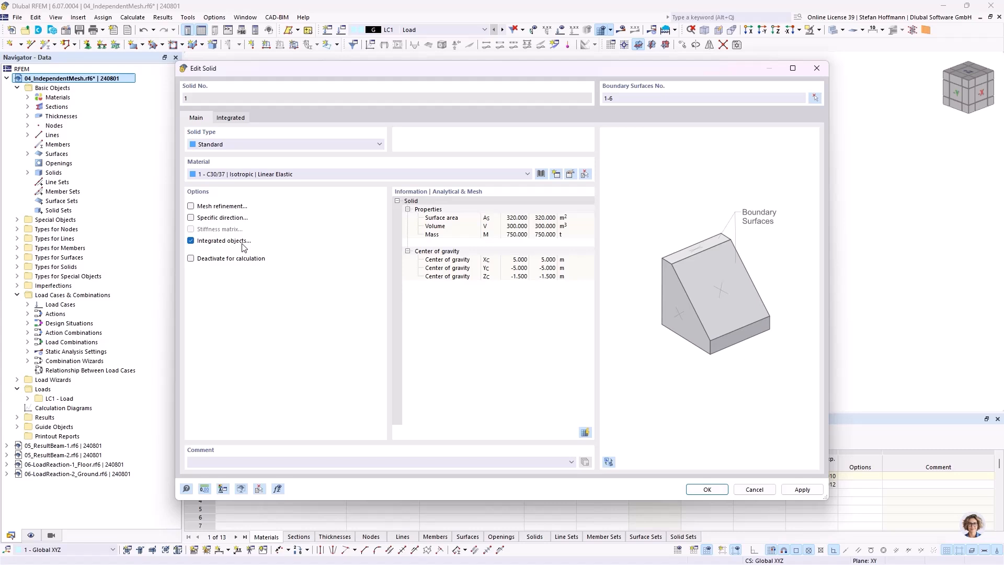
{"action": "left_click", "coordinate": [232, 119]}
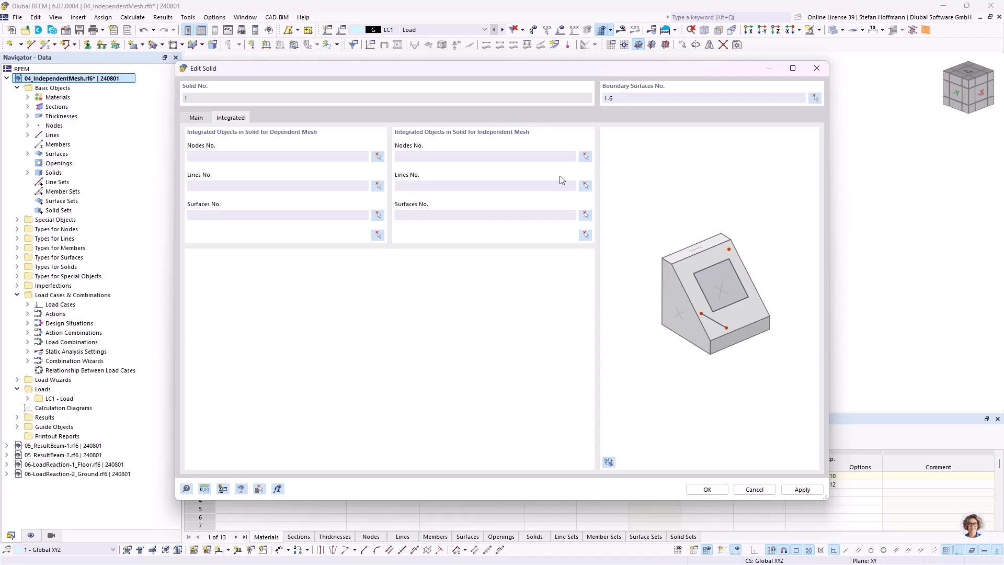
{"action": "left_click", "coordinate": [476, 155]}
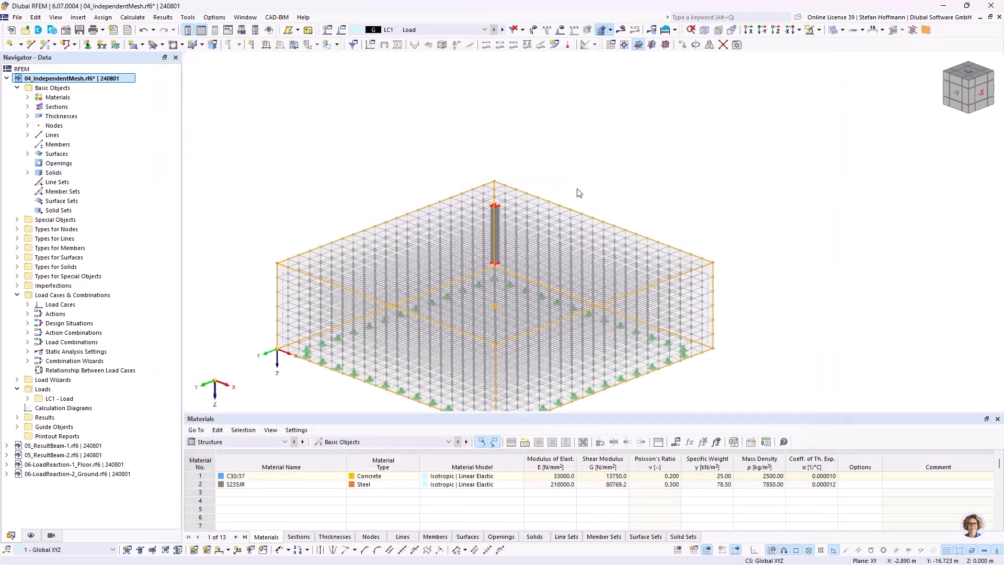
{"action": "left_click", "coordinate": [579, 186]}
{"action": "middle_click_drag", "start_coordinate": [579, 186], "coordinate": [591, 165], "text": "ctrl"}
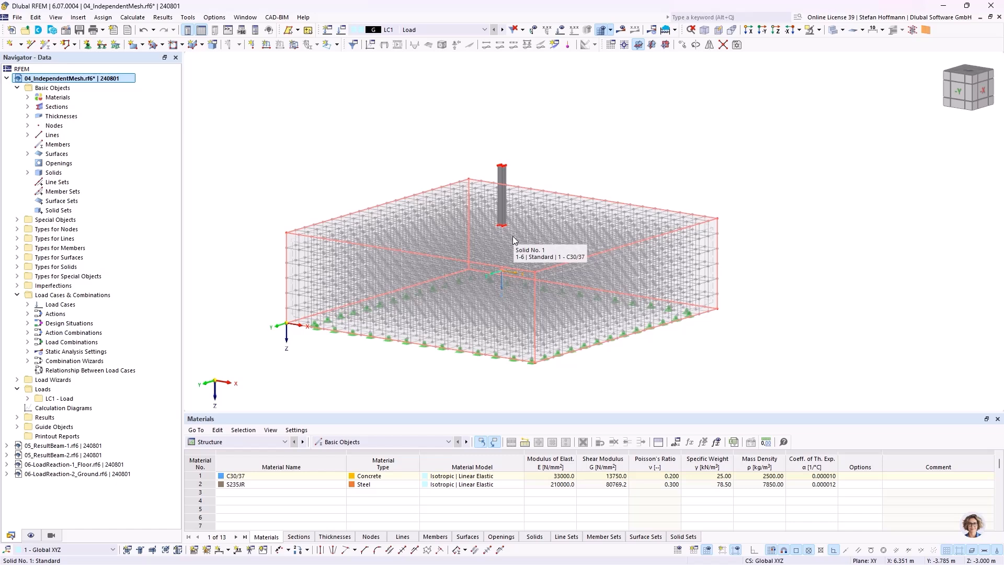
{"action": "left_click", "coordinate": [490, 257]}
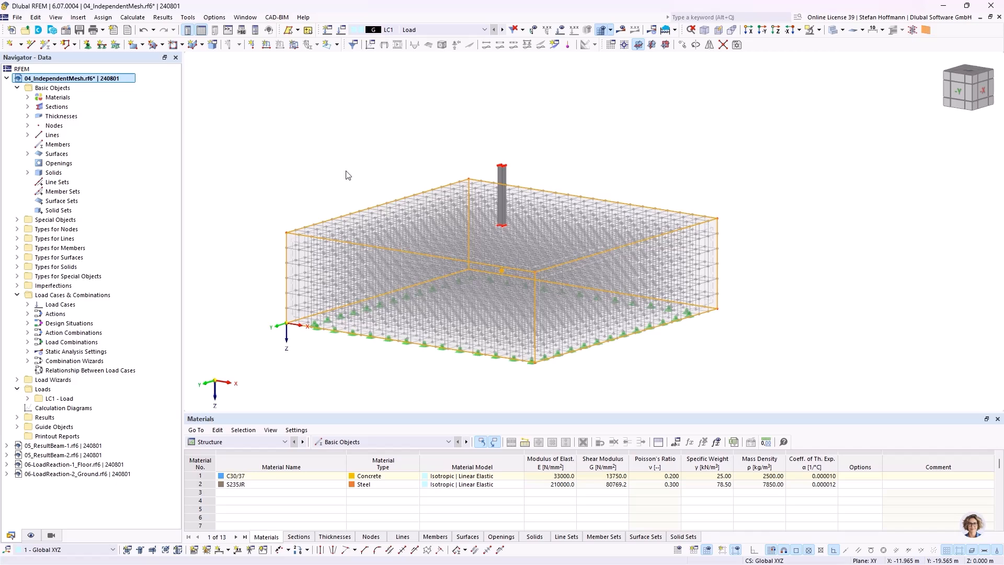
Open the 05_ResultBeam-1 model and review member 1's result beam type, its stress integration options and included objects, and its section
{"action": "left_click", "coordinate": [79, 446]}
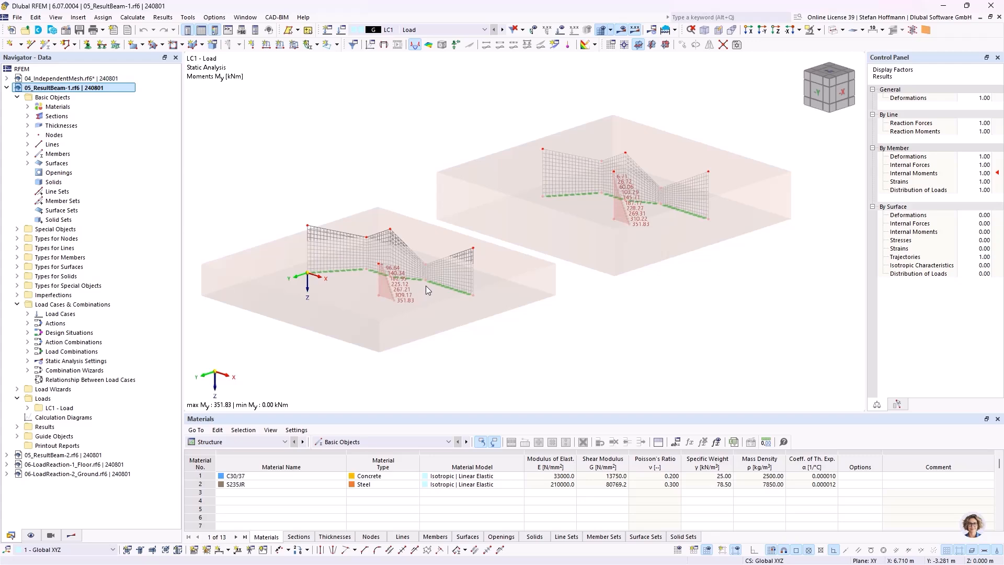
{"action": "double_click", "coordinate": [515, 236]}
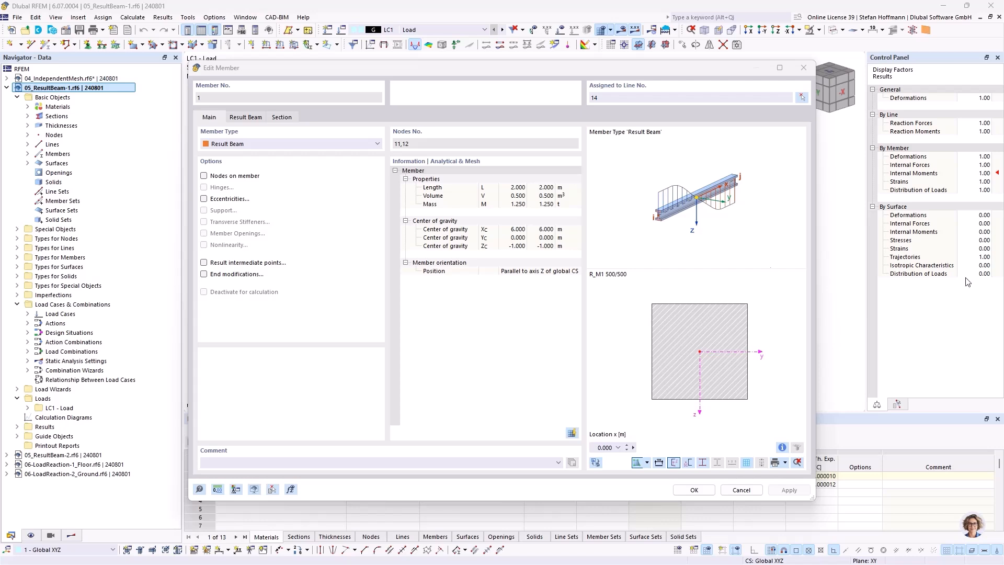
{"action": "left_click", "coordinate": [434, 321]}
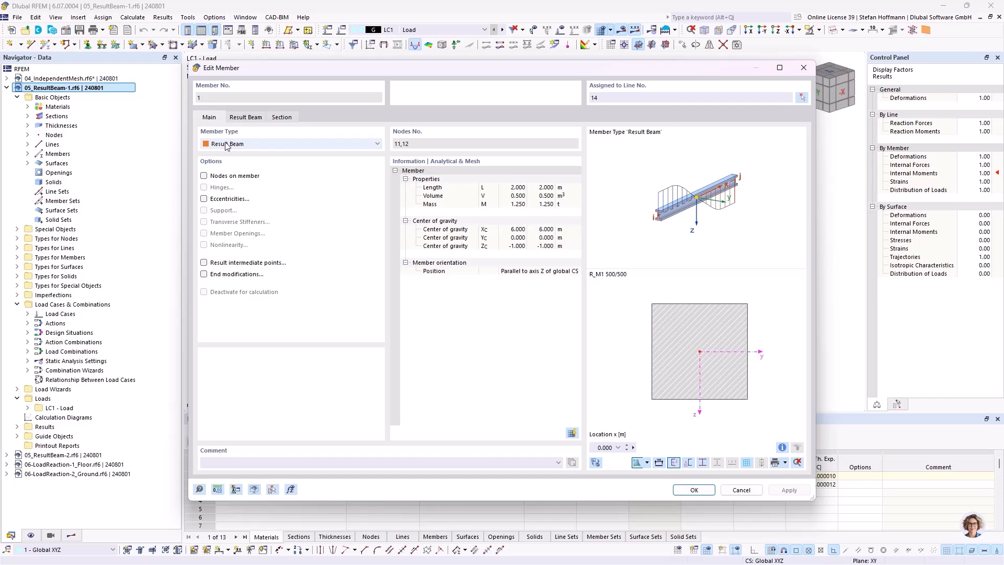
{"action": "left_click", "coordinate": [245, 118]}
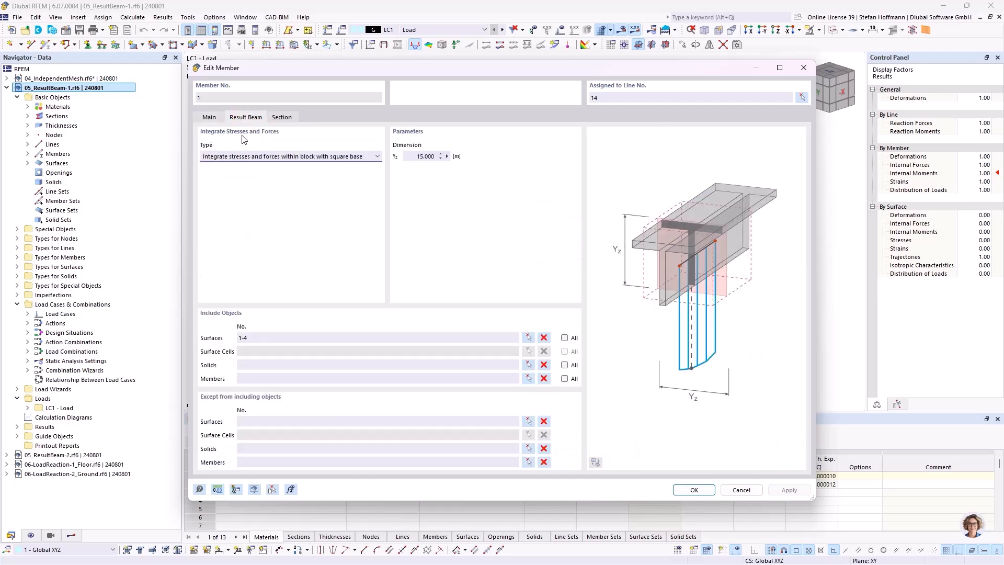
{"action": "left_click", "coordinate": [277, 158]}
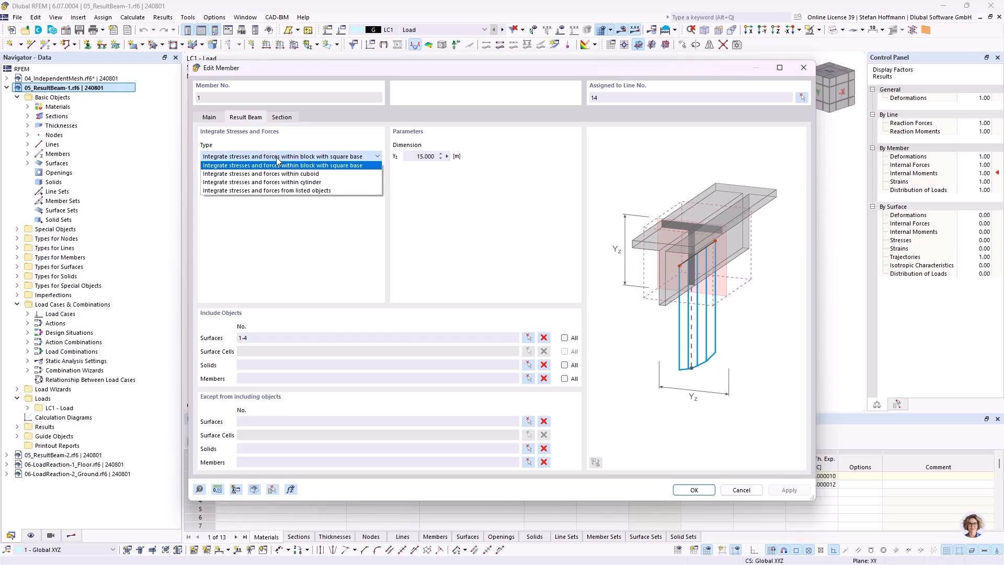
{"action": "left_click", "coordinate": [277, 159]}
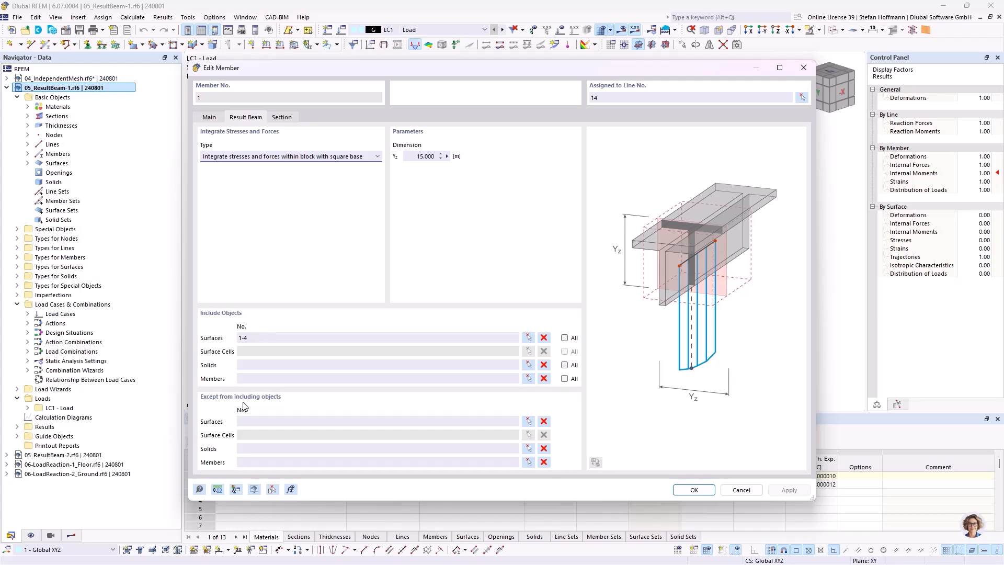
{"action": "left_click", "coordinate": [287, 117]}
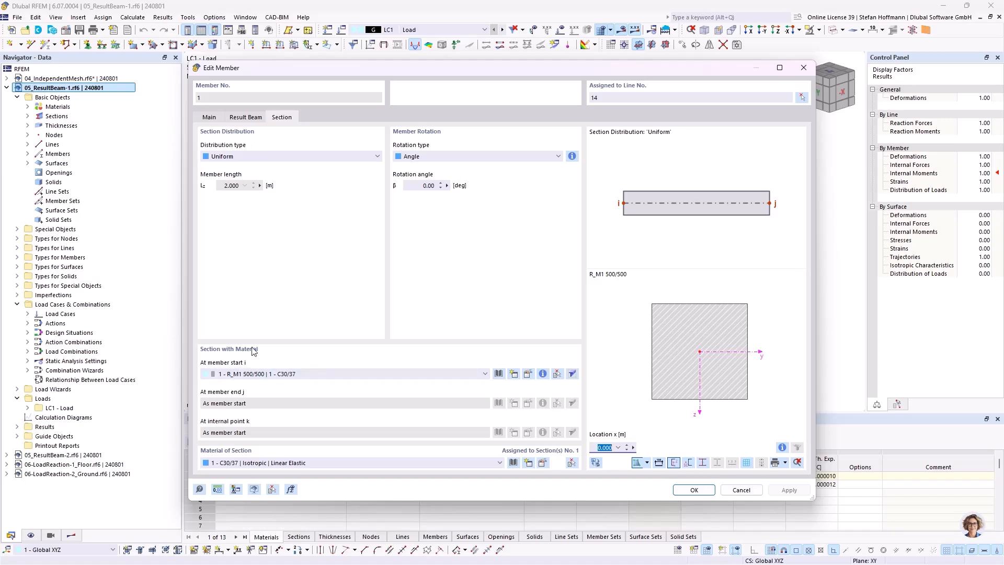
{"action": "key", "text": "Return"}
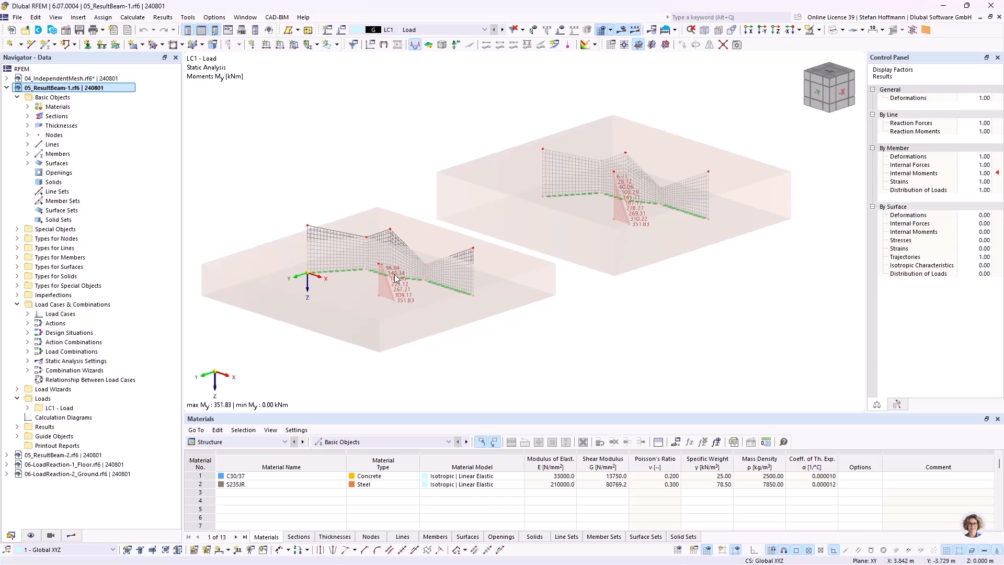
Examine the My moment diagrams of the result beams from the side and in perspective against the wall heights
{"action": "scroll", "coordinate": [376, 284], "scroll_direction": "up", "scroll_amount": 3}
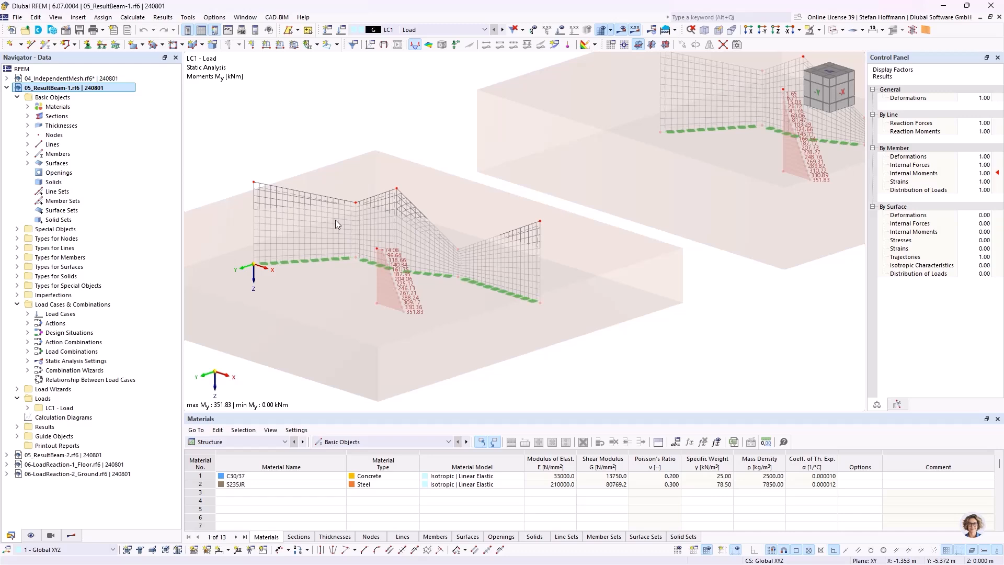
{"action": "mouse_move", "coordinate": [617, 234]}
{"action": "middle_mouse_down", "text": "ctrl"}
{"action": "mouse_move", "coordinate": [615, 256]}
{"action": "mouse_move", "coordinate": [617, 215]}
{"action": "middle_mouse_up", "text": "ctrl"}
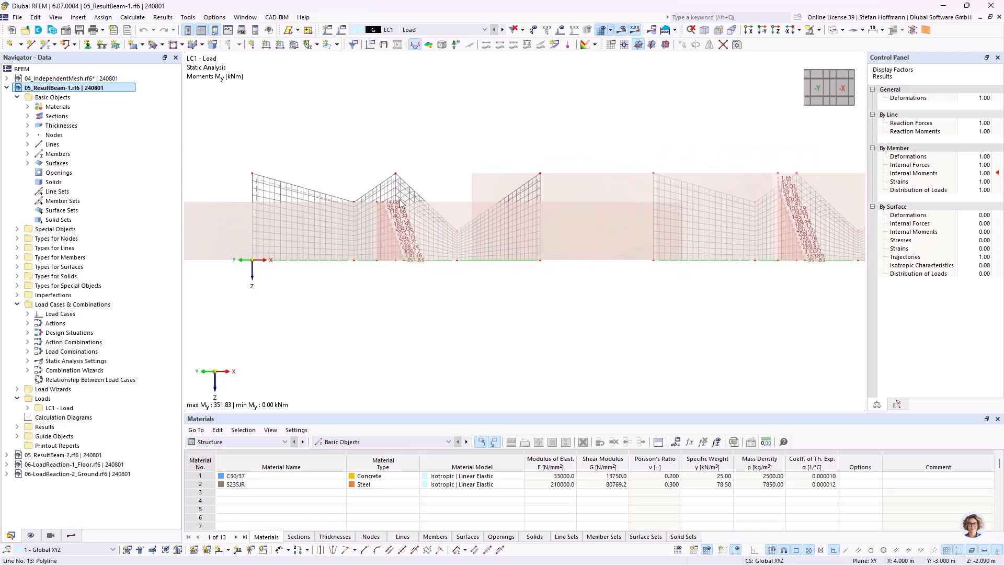
{"action": "mouse_move", "coordinate": [397, 176]}
{"action": "left_click", "coordinate": [71, 535]}
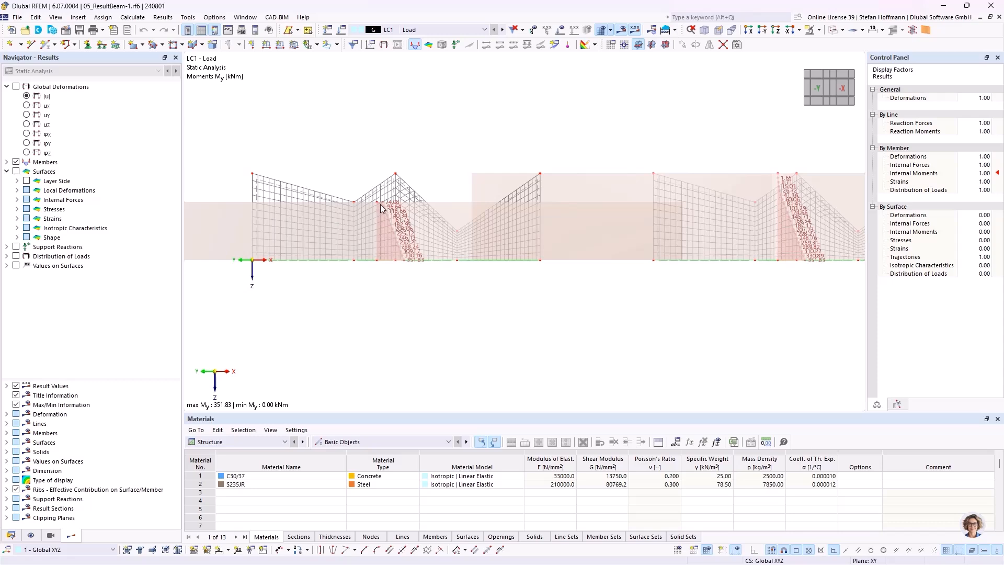
{"action": "middle_click_drag", "start_coordinate": [469, 209], "coordinate": [376, 212], "text": "ctrl"}
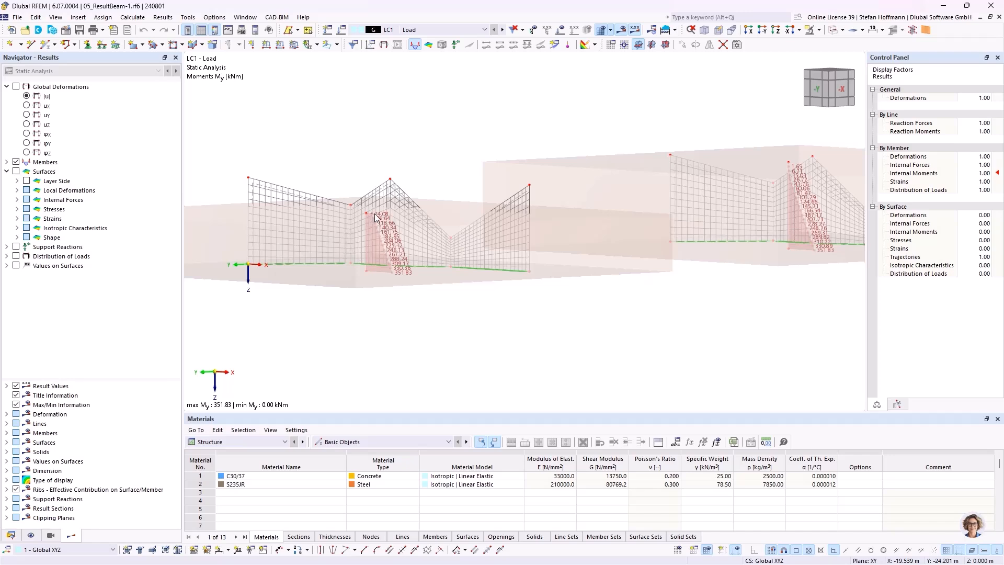
{"action": "middle_click_drag", "start_coordinate": [421, 302], "coordinate": [426, 298], "text": "ctrl"}
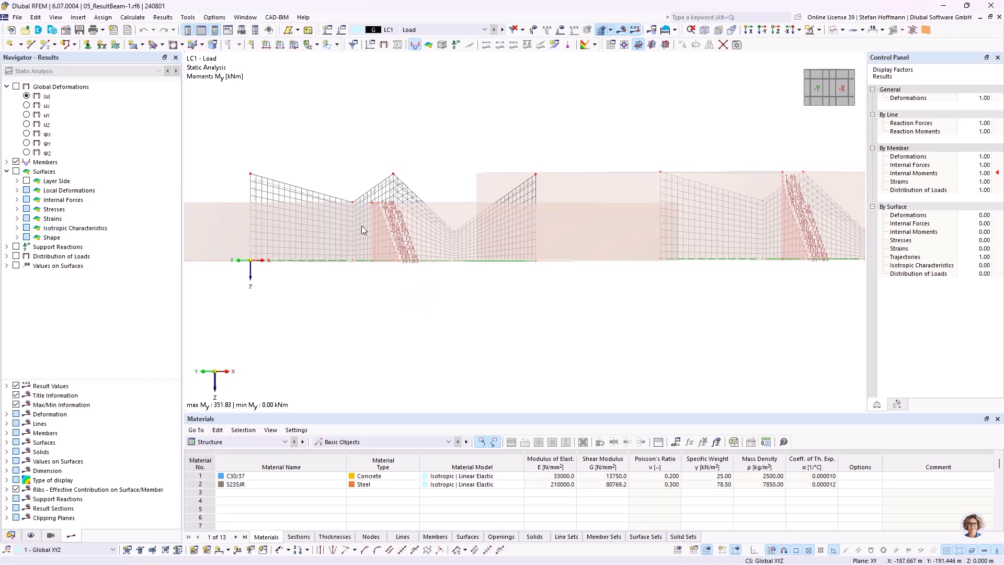
{"action": "mouse_move", "coordinate": [371, 216]}
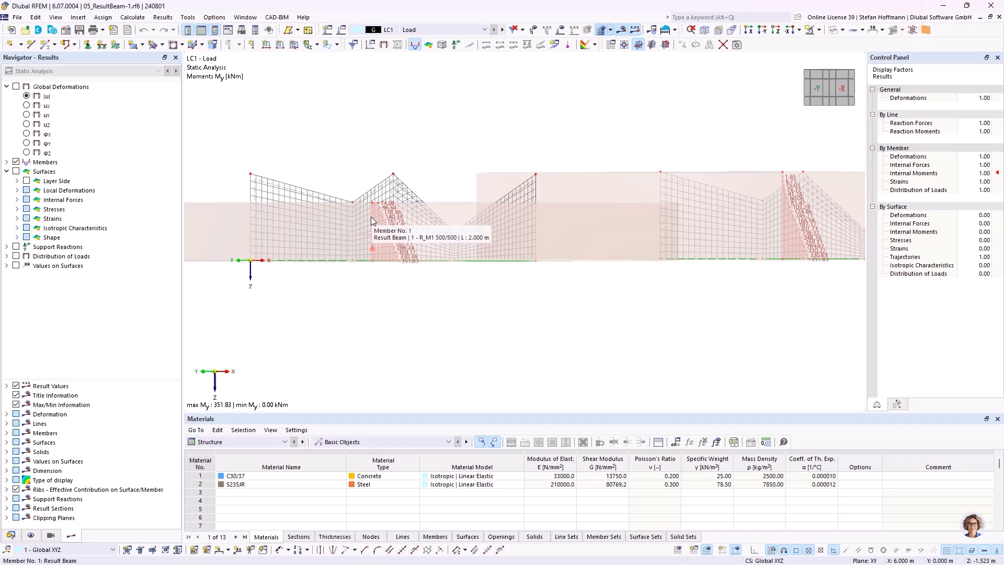
{"action": "middle_click_drag", "start_coordinate": [445, 222], "coordinate": [428, 242], "text": "ctrl"}
Toggle the display of the members' result beam integration areas off and back on
{"action": "left_click", "coordinate": [31, 535]}
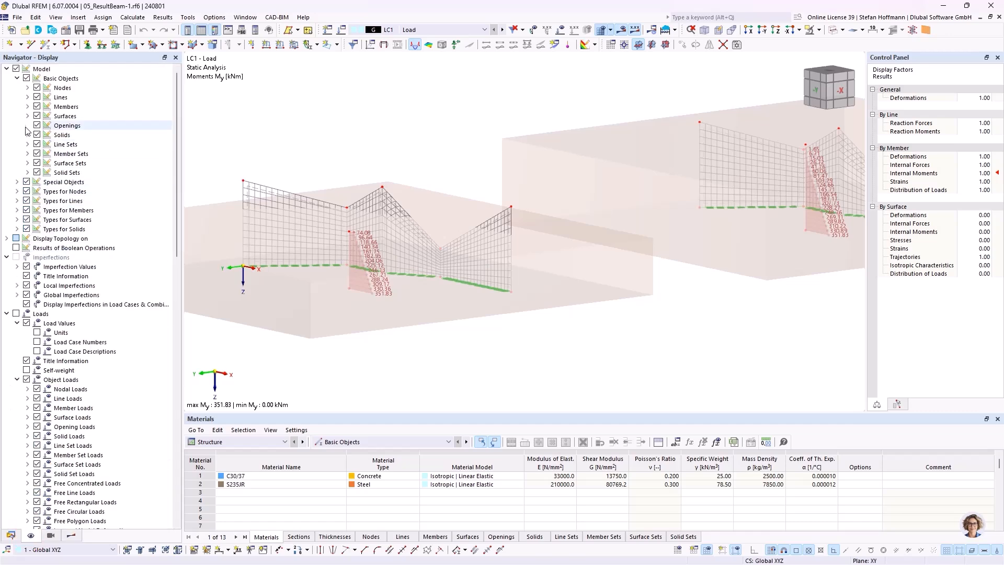
{"action": "left_click", "coordinate": [28, 107]}
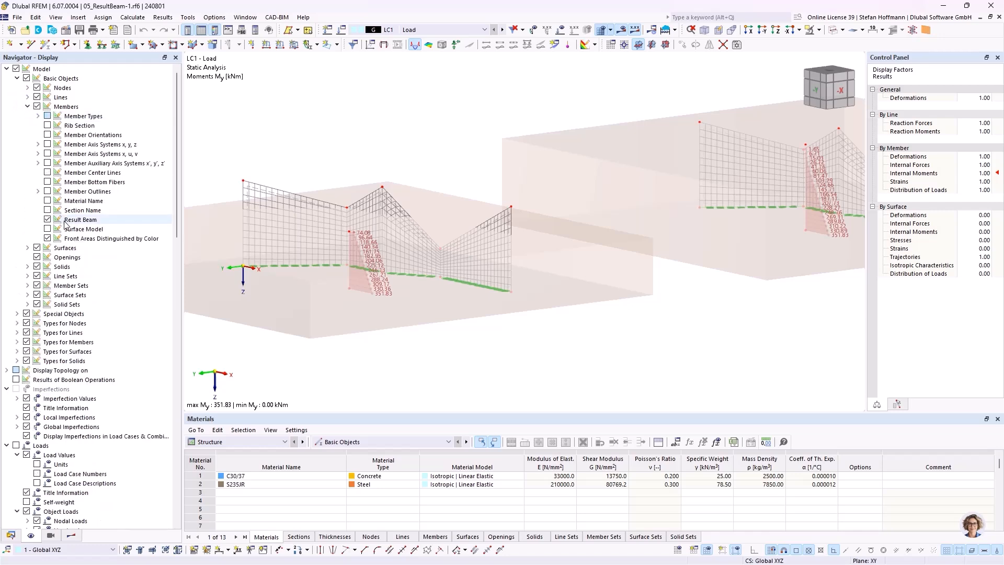
{"action": "left_click", "coordinate": [48, 220]}
{"action": "left_click", "coordinate": [47, 219]}
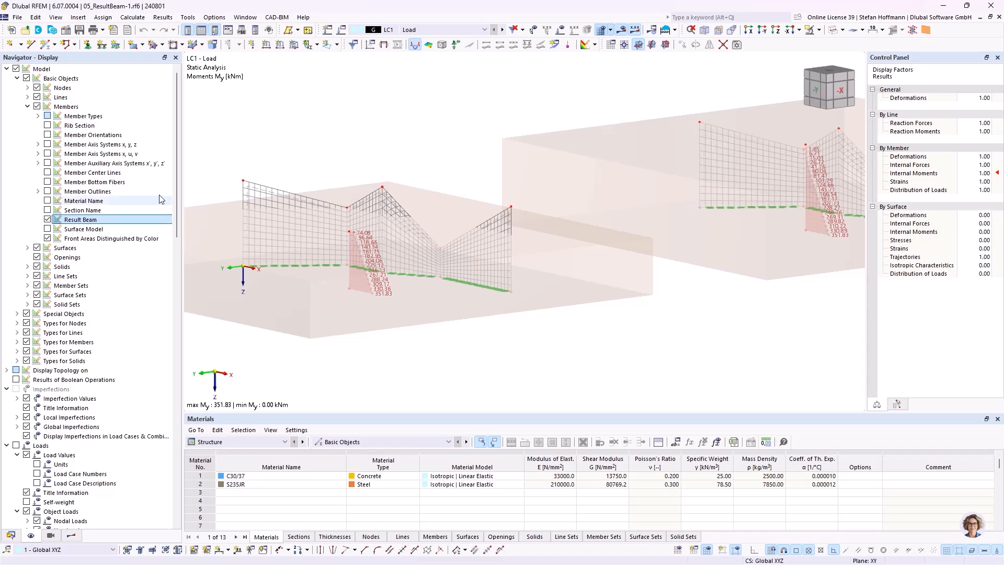
Review the available member result categories and the number of divisions for result diagrams in the member mesh settings
{"action": "left_click", "coordinate": [72, 536]}
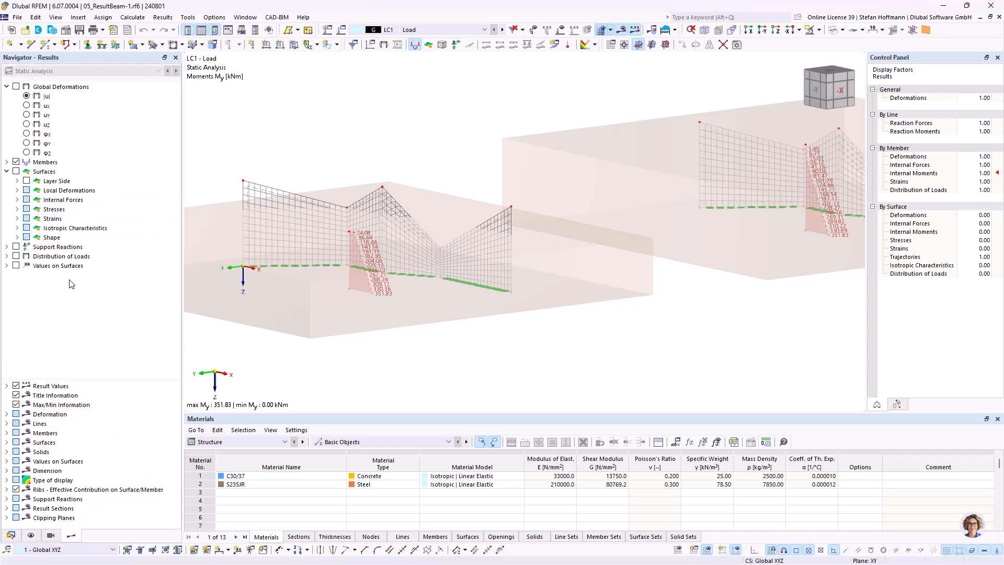
{"action": "left_click", "coordinate": [7, 162]}
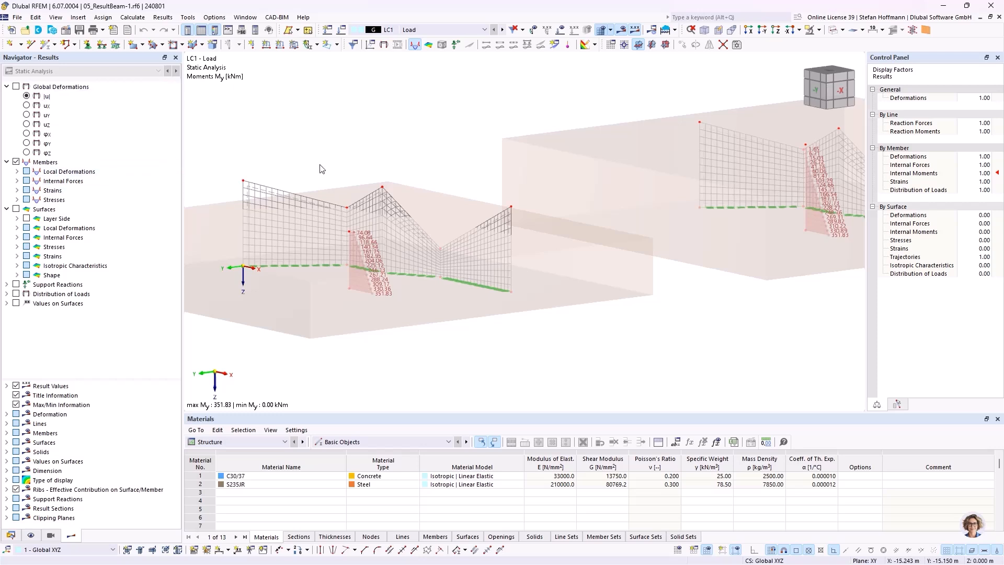
{"action": "scroll", "coordinate": [320, 169], "scroll_direction": "down", "scroll_amount": 1}
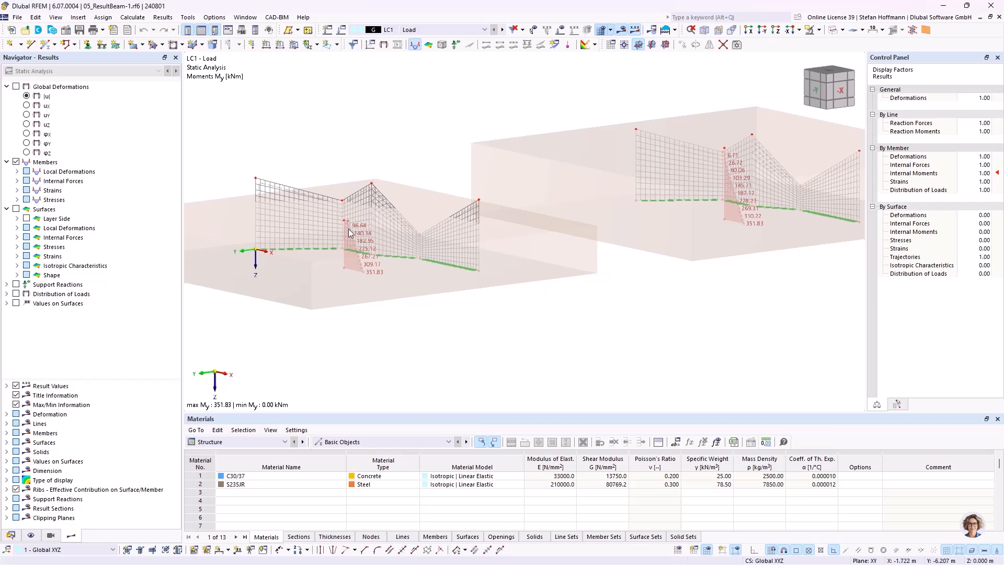
{"action": "left_click", "coordinate": [132, 17]}
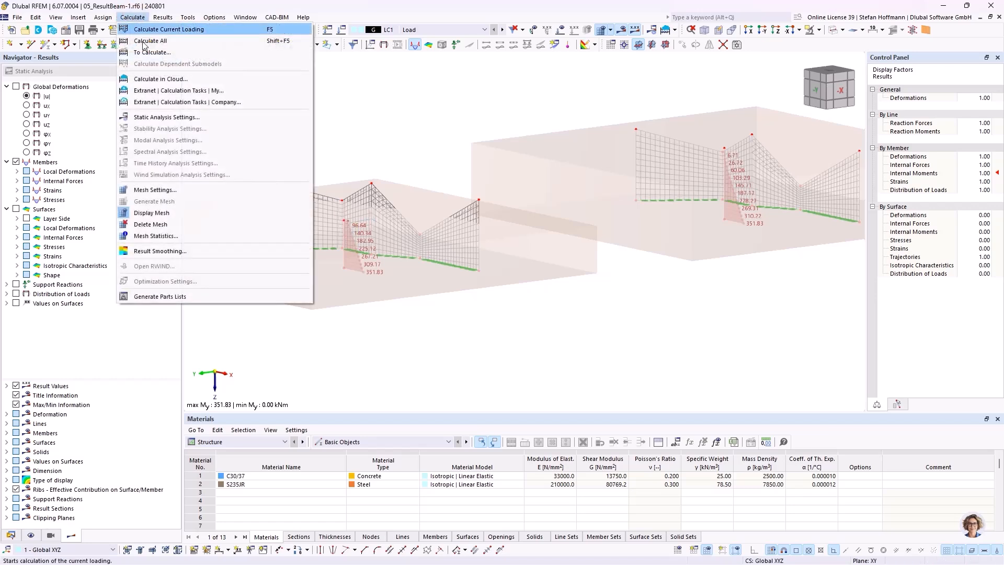
{"action": "left_click", "coordinate": [185, 192]}
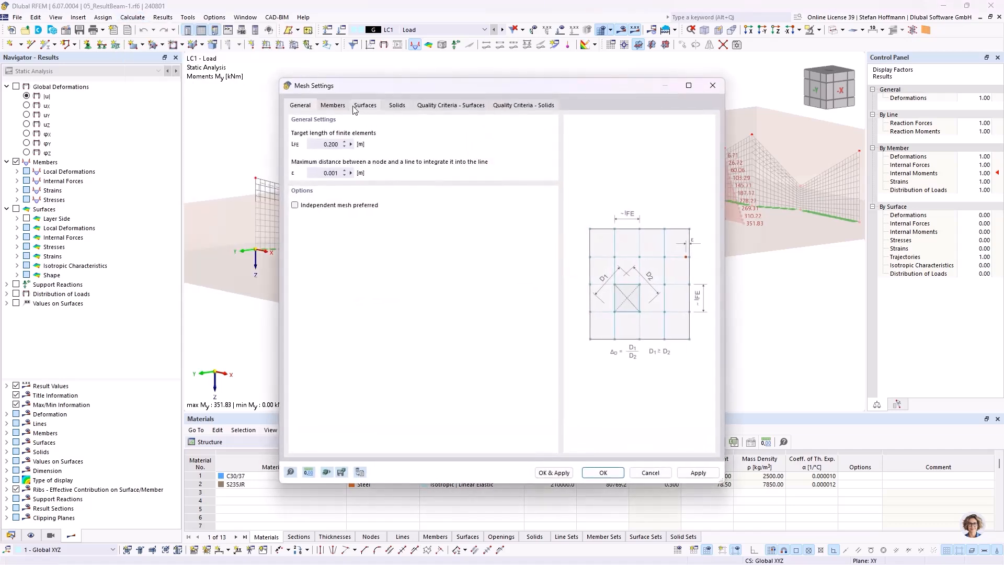
{"action": "left_click", "coordinate": [342, 107]}
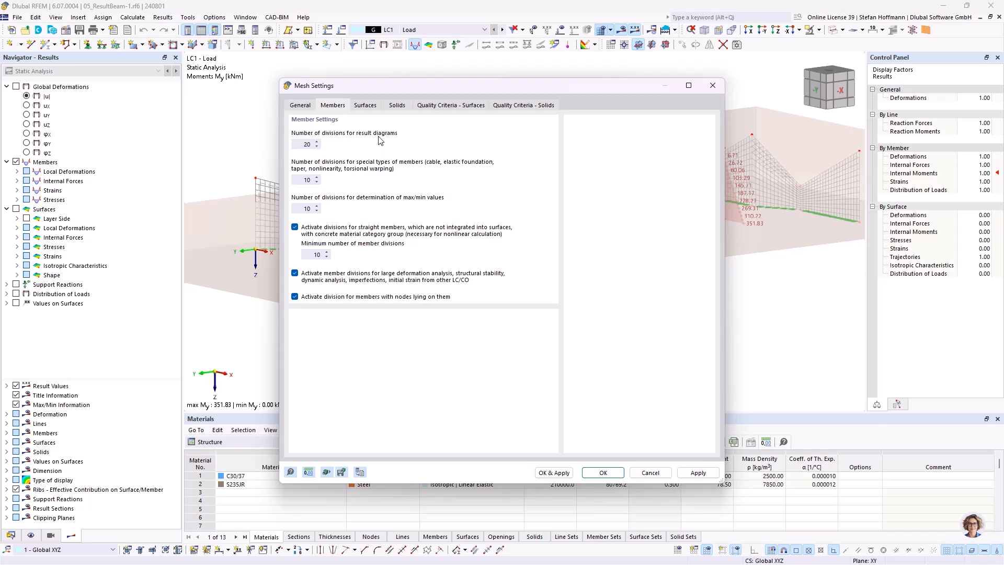
{"action": "key", "text": "Escape"}
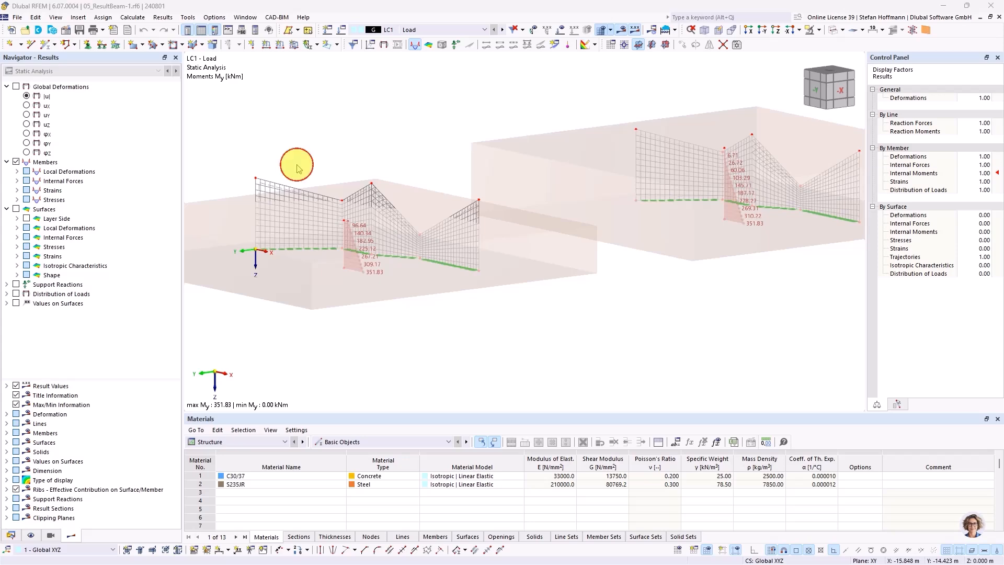
Switch to the 05_ResultBeam-2 model
{"action": "left_click", "coordinate": [10, 535]}
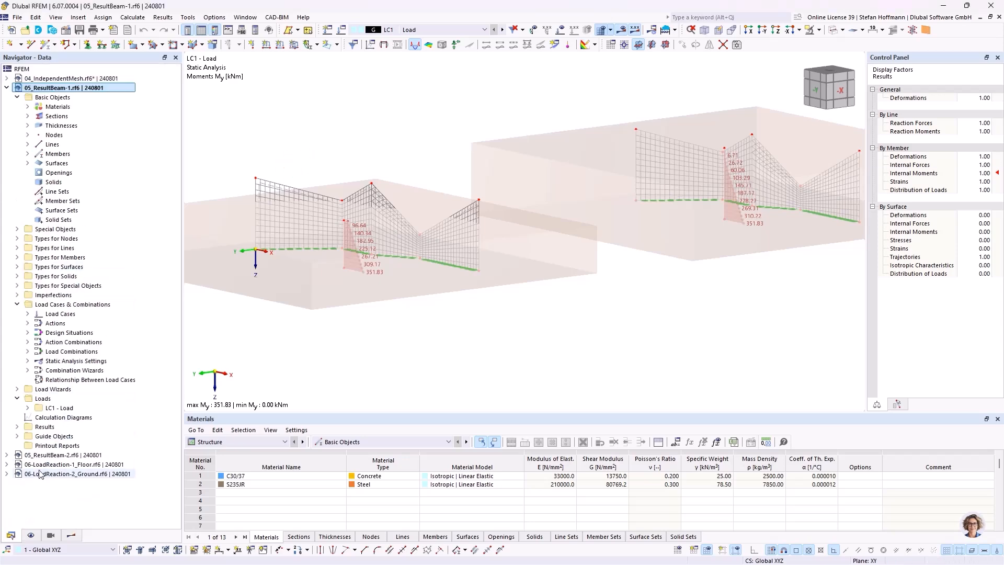
{"action": "double_click", "coordinate": [57, 455]}
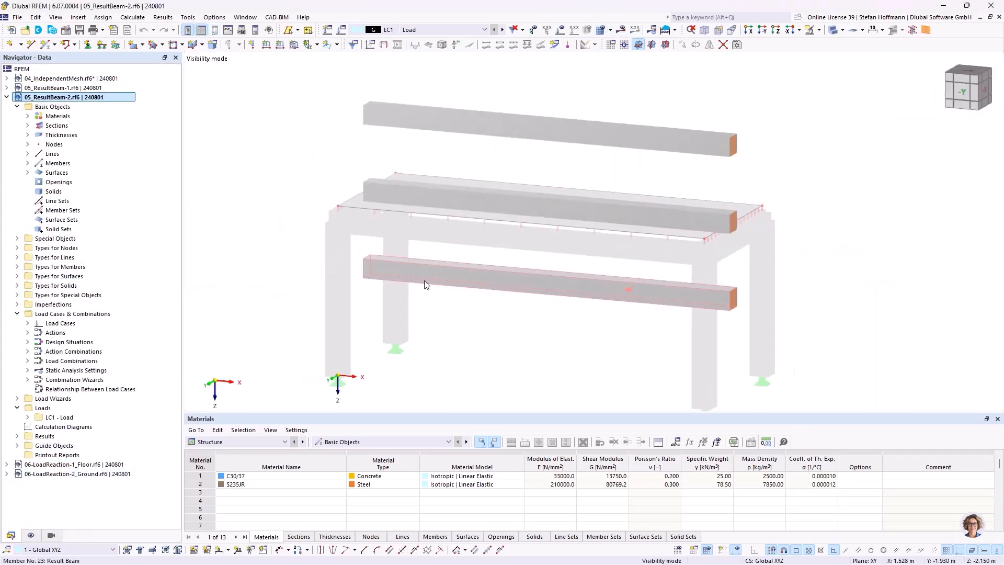
Display the LC1 static analysis results on the three result beams
{"action": "scroll", "coordinate": [429, 285], "scroll_direction": "down", "scroll_amount": 1}
{"action": "middle_click_drag", "start_coordinate": [560, 280], "coordinate": [525, 270], "text": "ctrl"}
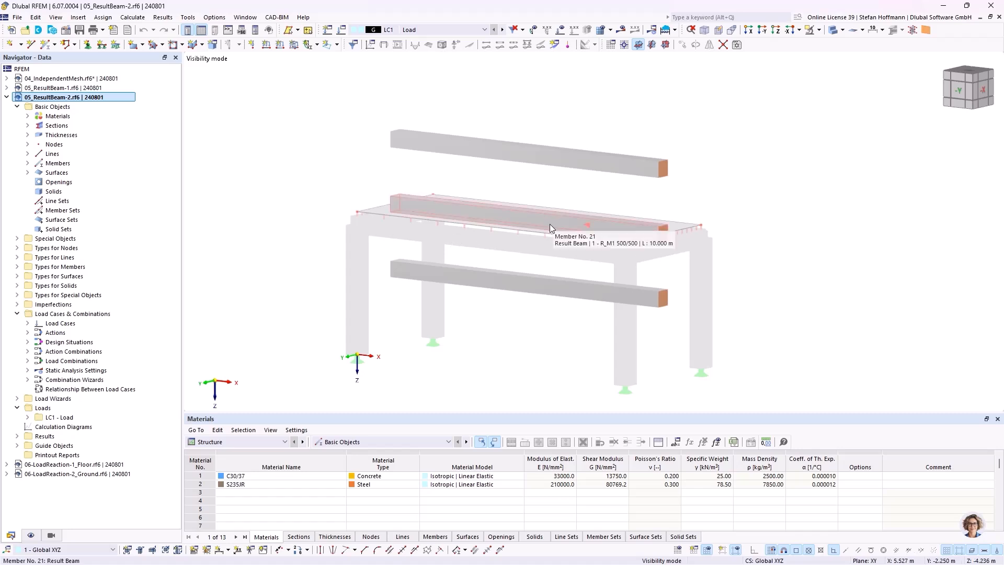
{"action": "left_click", "coordinate": [621, 30]}
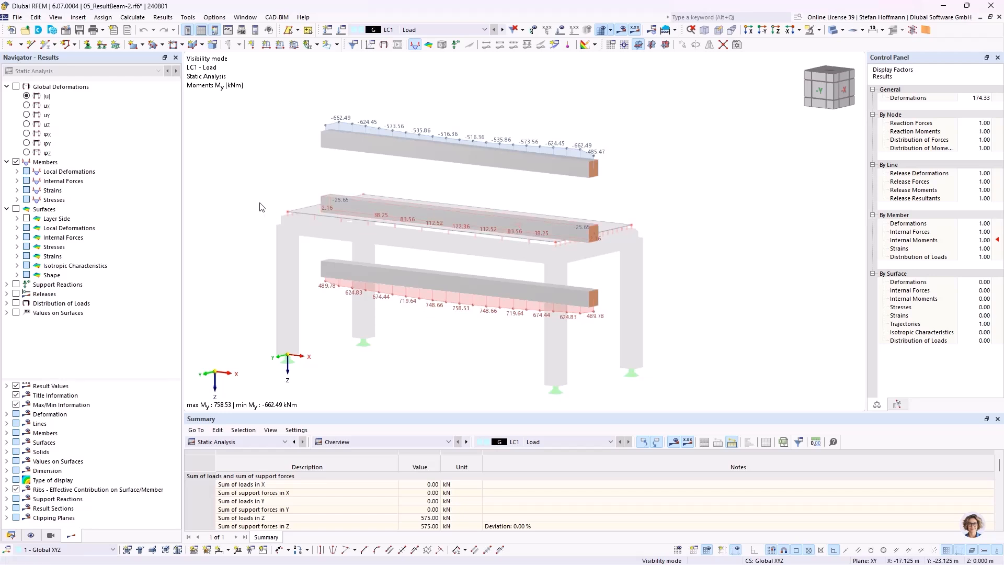
Go through the result beams' internal force diagrams N, Vy, Vz, MT and My one after another
{"action": "left_click", "coordinate": [16, 180]}
{"action": "left_click", "coordinate": [36, 189]}
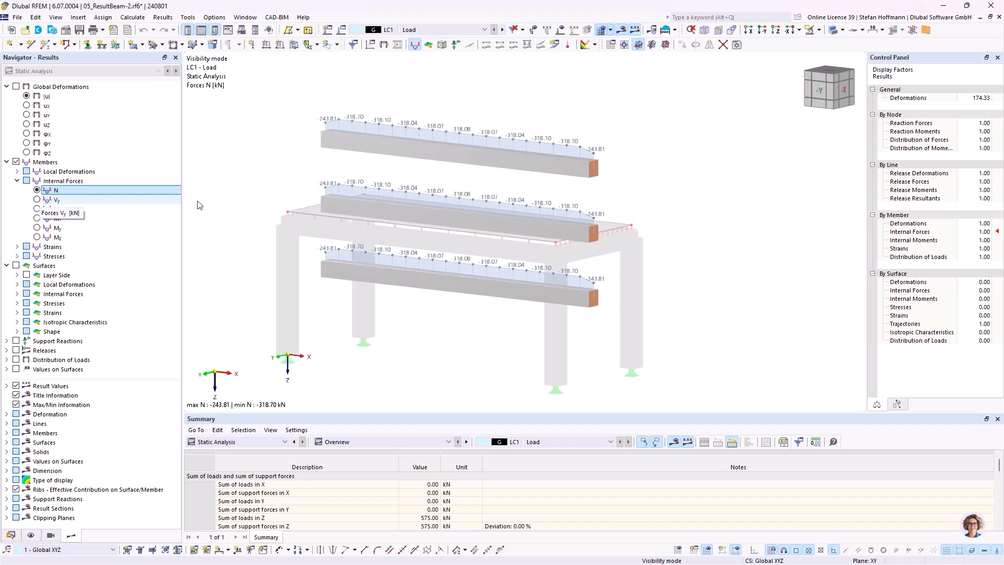
{"action": "left_click", "coordinate": [36, 199]}
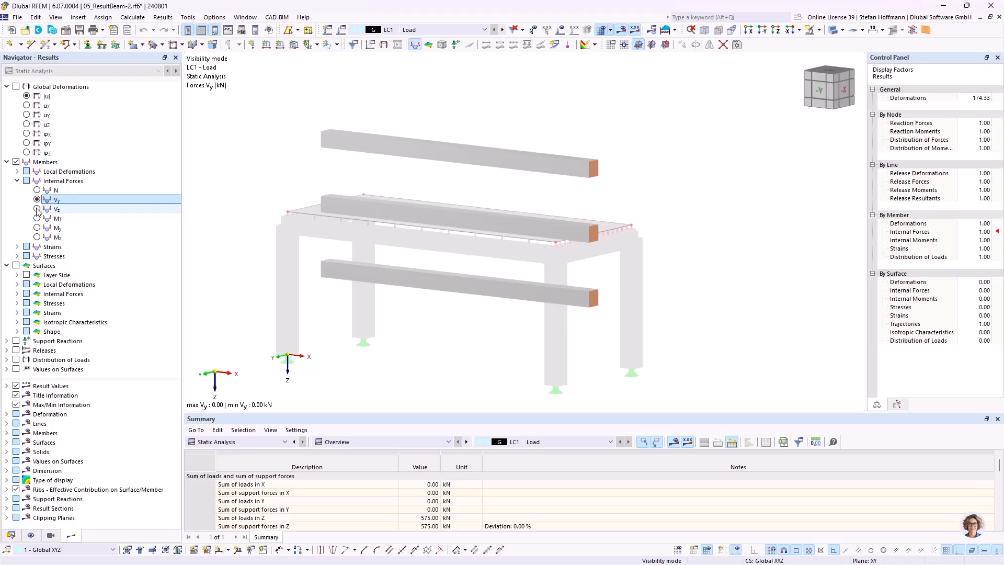
{"action": "left_click", "coordinate": [36, 208]}
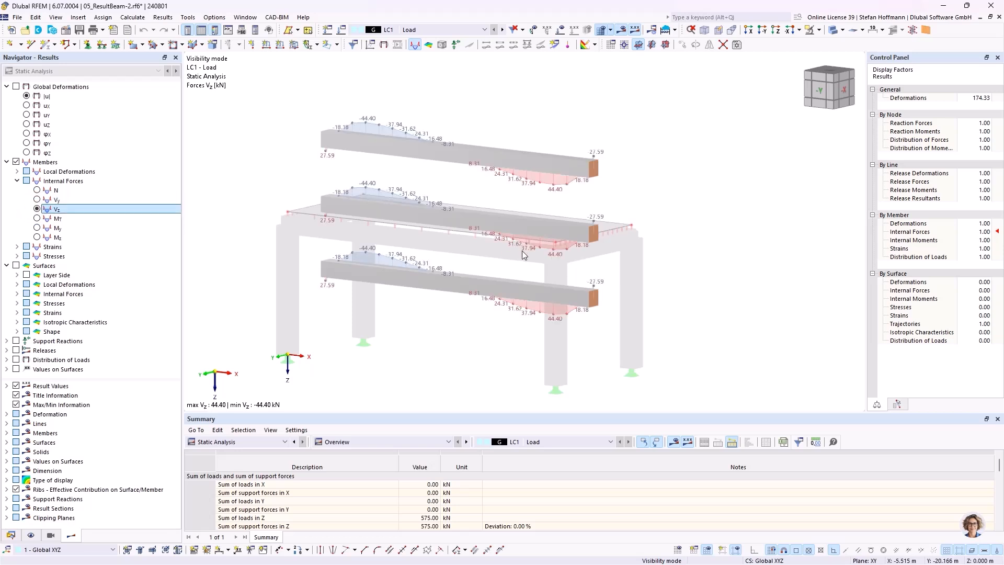
{"action": "left_click", "coordinate": [37, 218]}
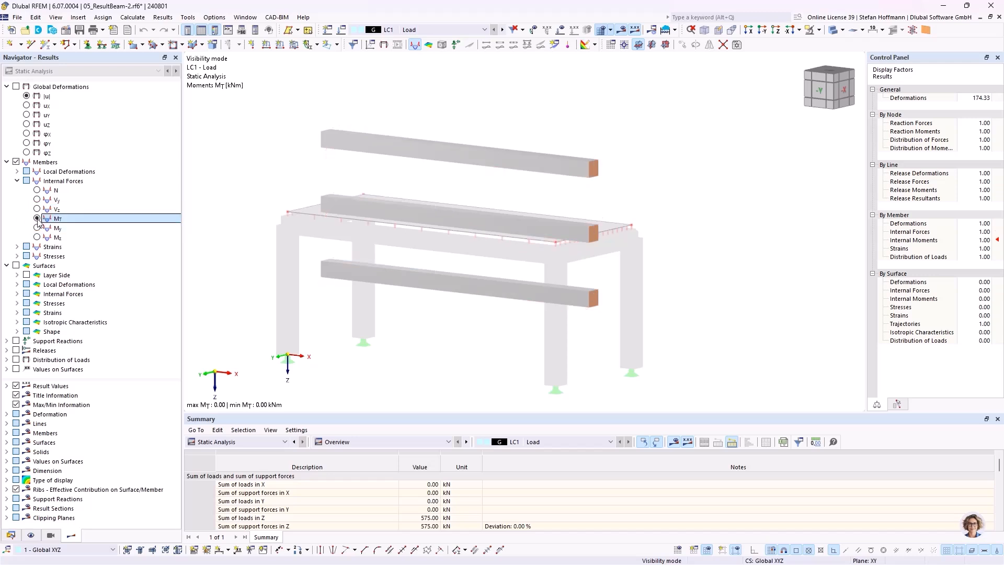
{"action": "left_click", "coordinate": [36, 228]}
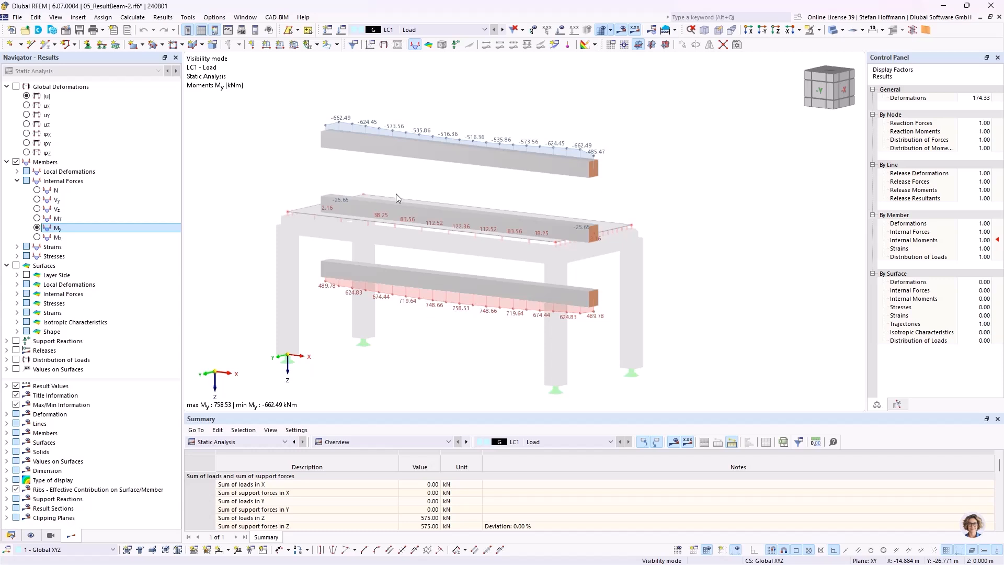
Compare the My and N diagrams of the three result beams at their different heights, from the side and in perspective
{"action": "mouse_move", "coordinate": [393, 191]}
{"action": "middle_mouse_down", "text": "ctrl"}
{"action": "mouse_move", "coordinate": [414, 191]}
{"action": "mouse_move", "coordinate": [406, 197]}
{"action": "middle_mouse_up", "text": "ctrl"}
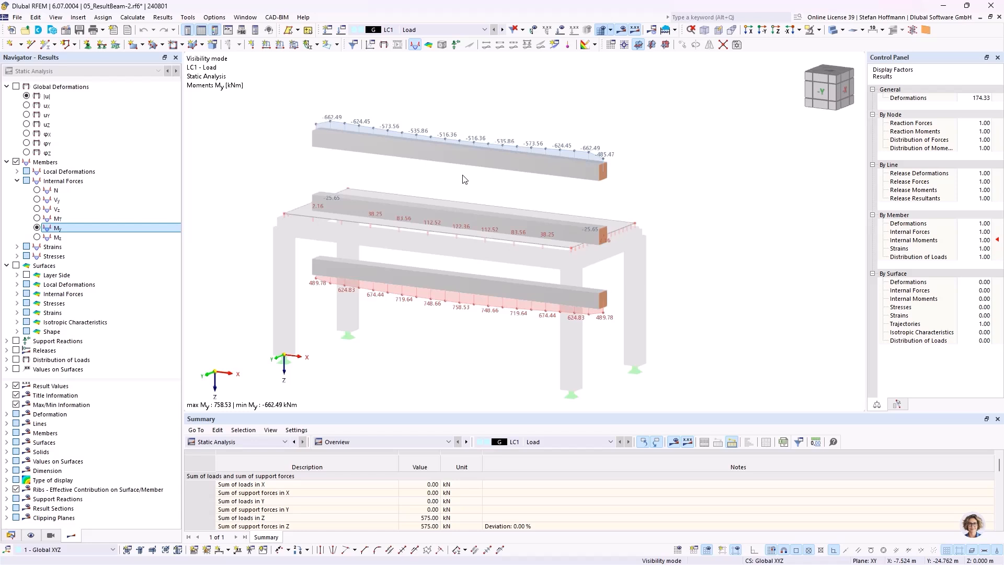
{"action": "left_click", "coordinate": [447, 215]}
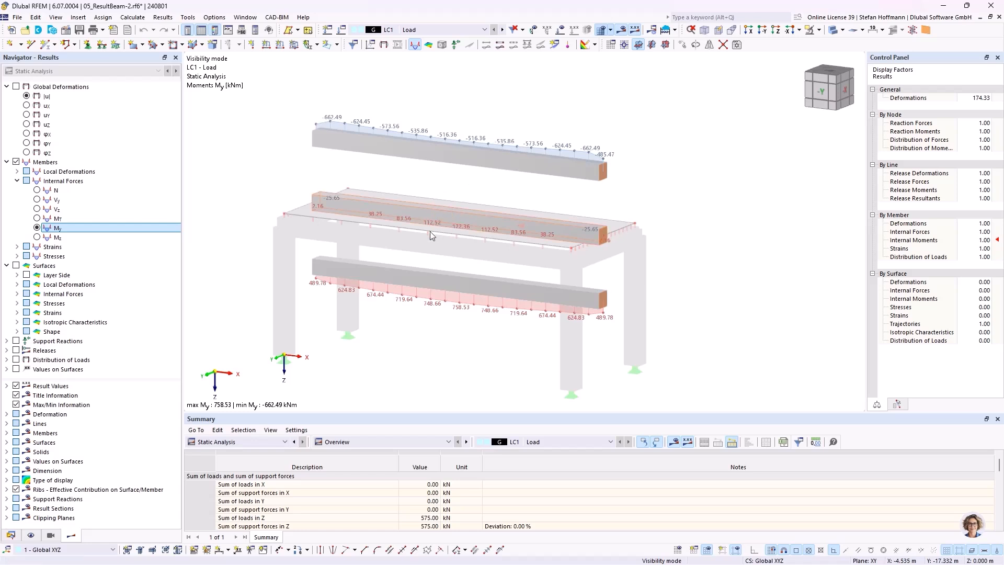
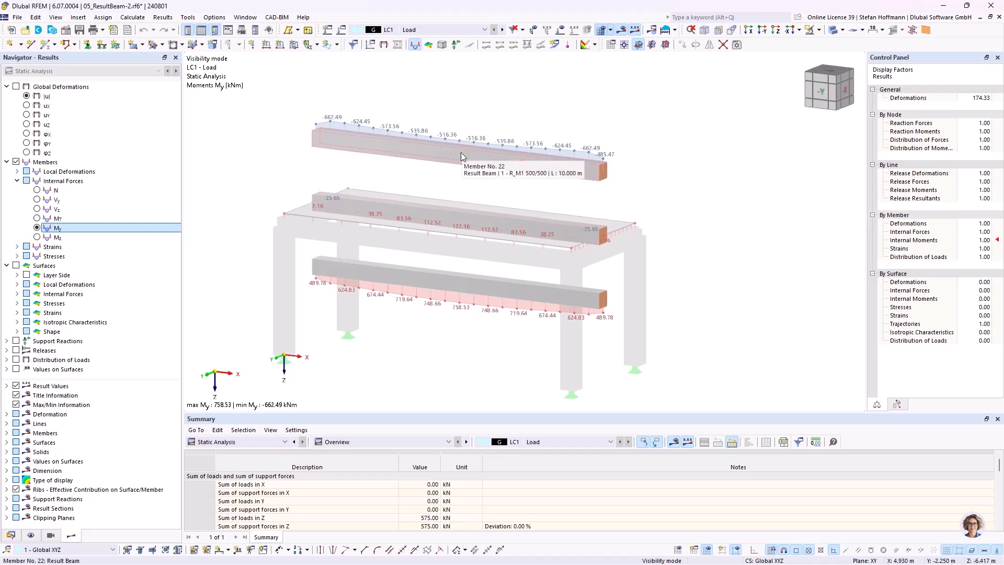
{"action": "middle_click_drag", "start_coordinate": [467, 200], "coordinate": [506, 180], "text": "ctrl"}
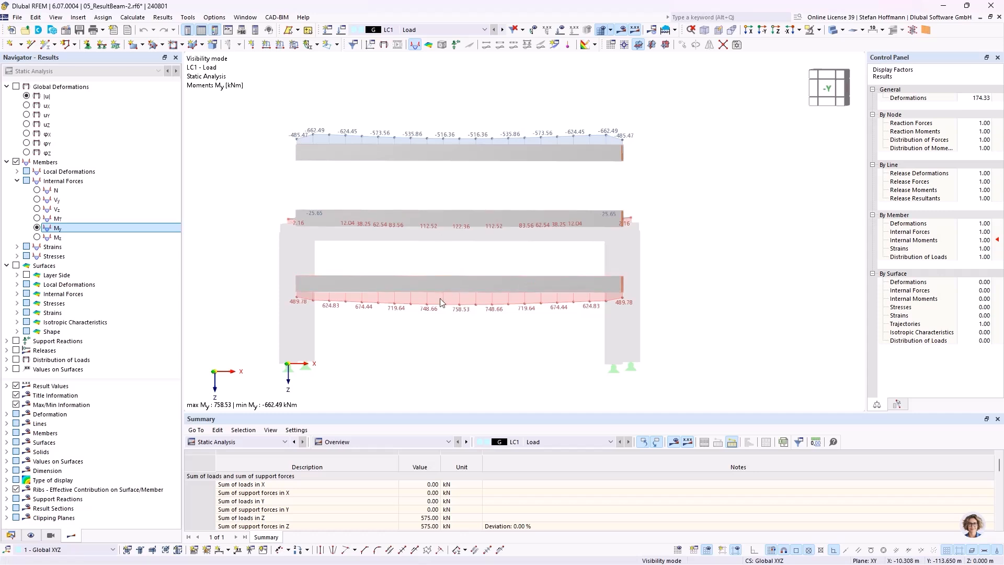
{"action": "left_click", "coordinate": [36, 191]}
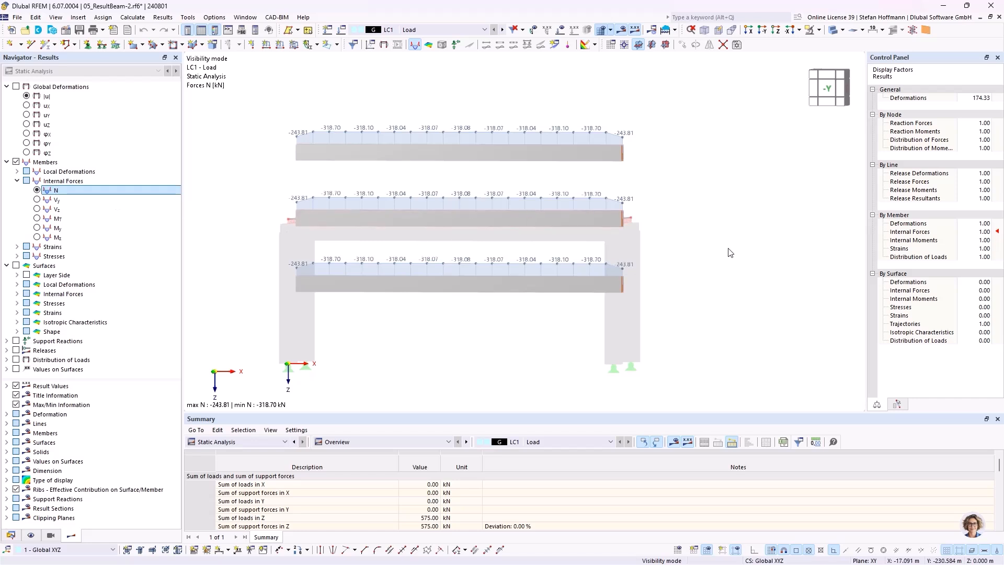
{"action": "key", "text": "Down"}
{"action": "key", "text": "Down"}
{"action": "key", "text": "Down"}
{"action": "key", "text": "Down"}
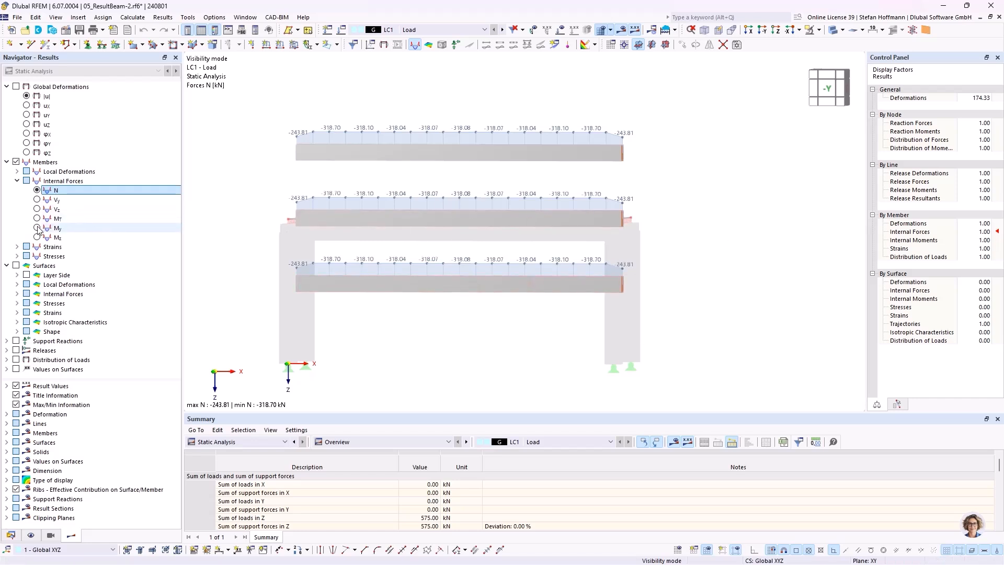
{"action": "middle_click_drag", "start_coordinate": [468, 241], "coordinate": [428, 264], "text": "ctrl"}
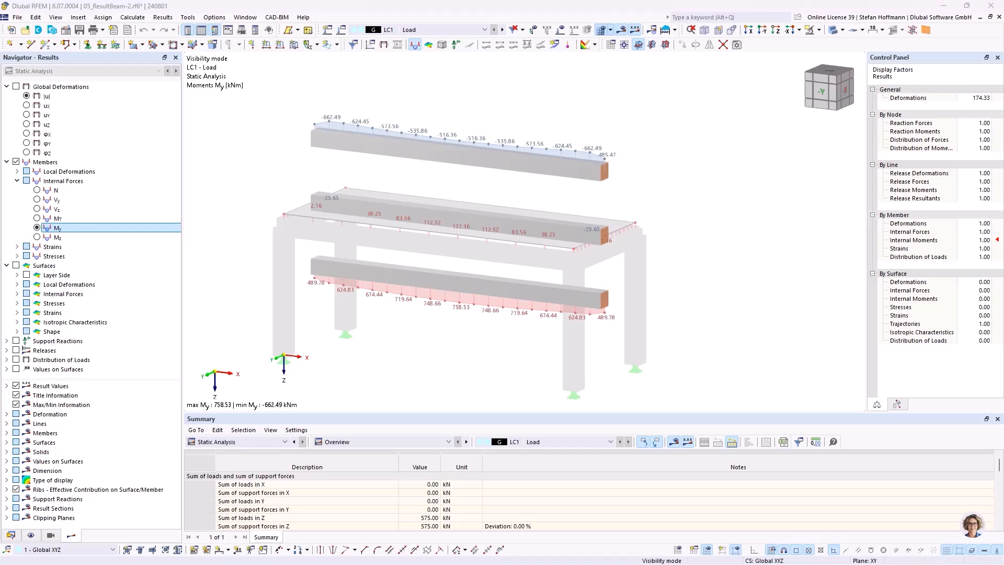
Switch to the 06-LoadReaction-1_Floor model
{"action": "left_click", "coordinate": [10, 535]}
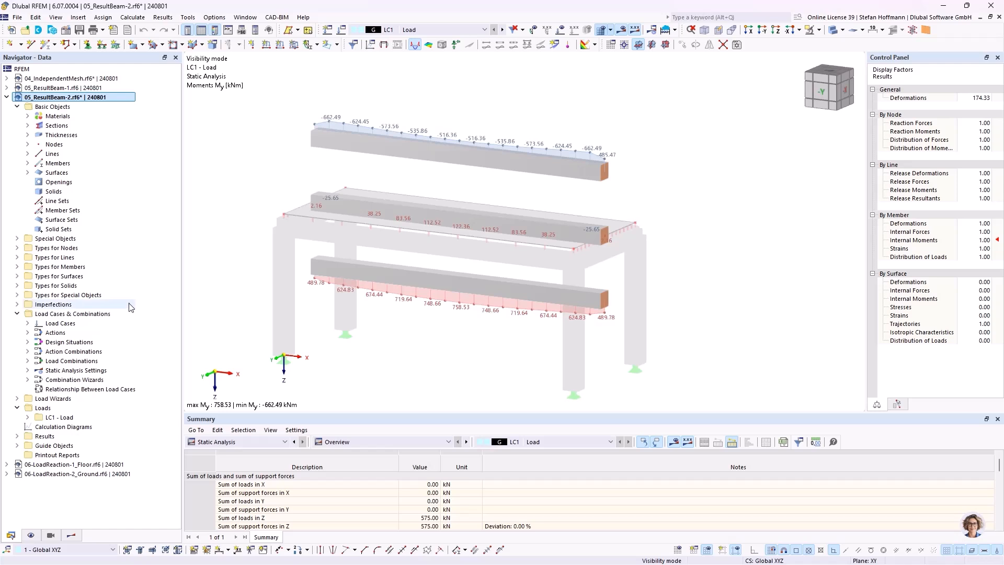
{"action": "double_click", "coordinate": [103, 471]}
{"action": "left_click", "coordinate": [307, 294]}
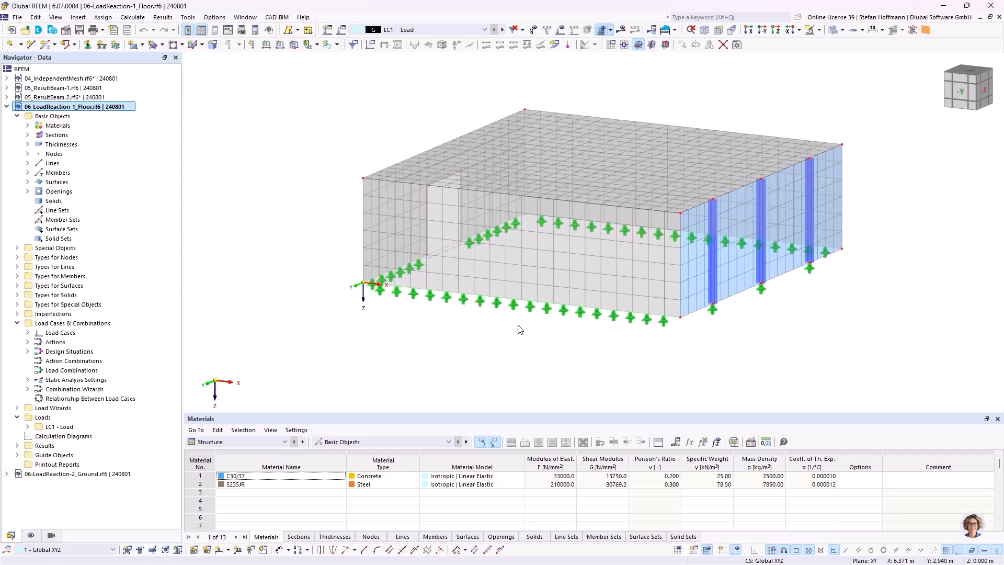
{"action": "middle_click_drag", "start_coordinate": [514, 324], "coordinate": [459, 304]}
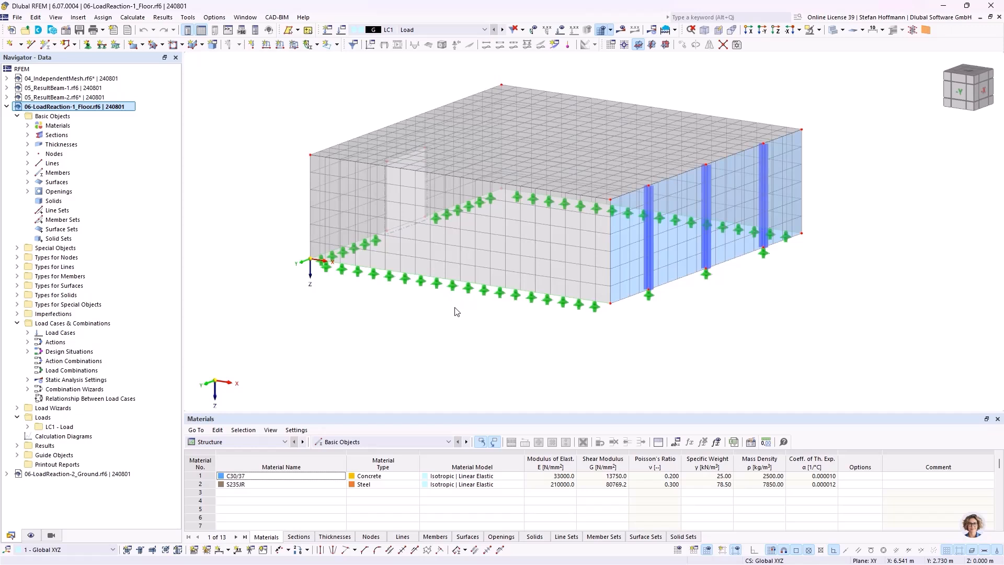
Show the floor model's LC1 support reactions with the FE mesh and global deformations hidden
{"action": "left_click", "coordinate": [603, 30]}
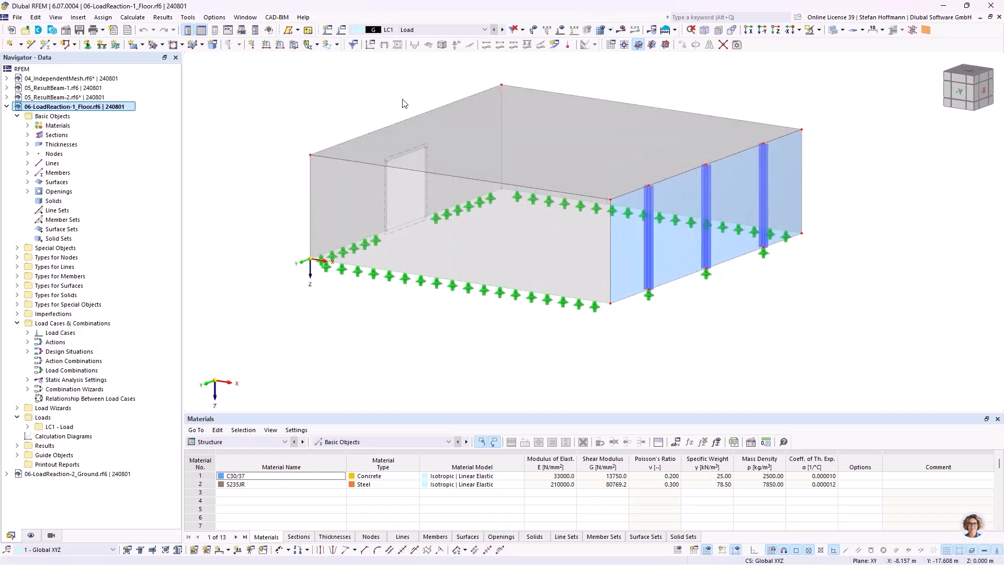
{"action": "left_click", "coordinate": [620, 30]}
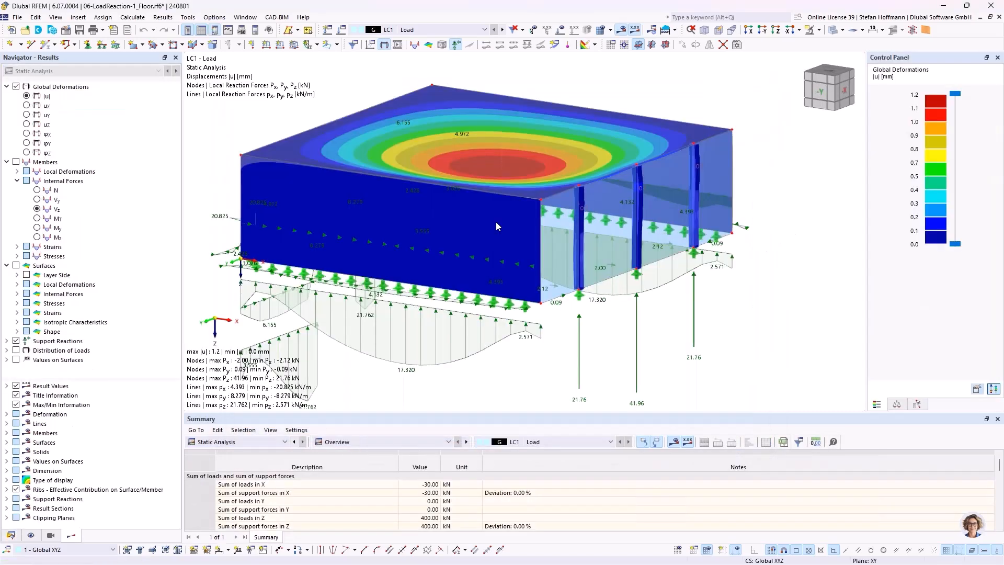
{"action": "middle_click_drag", "start_coordinate": [494, 357], "coordinate": [556, 338]}
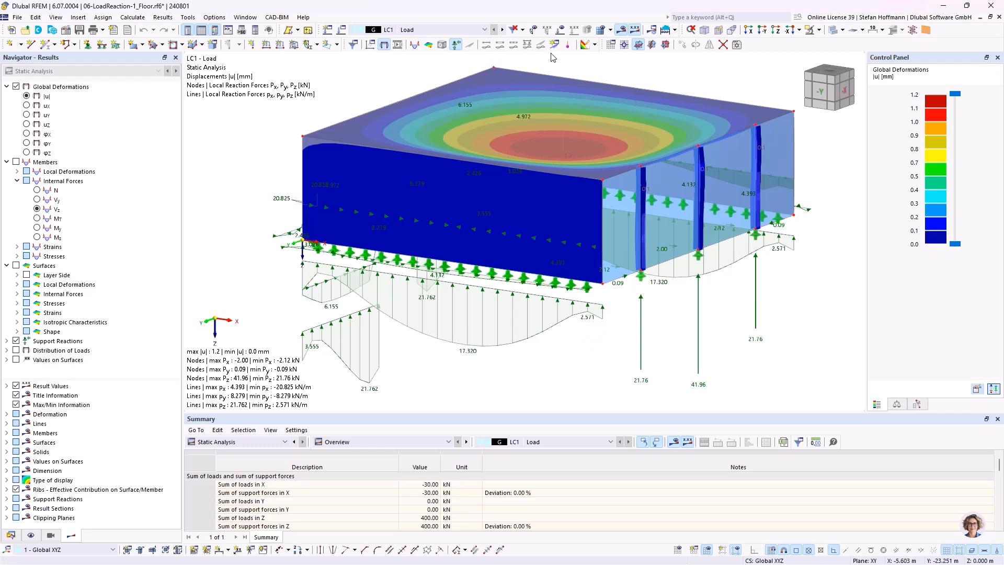
{"action": "left_click", "coordinate": [387, 47]}
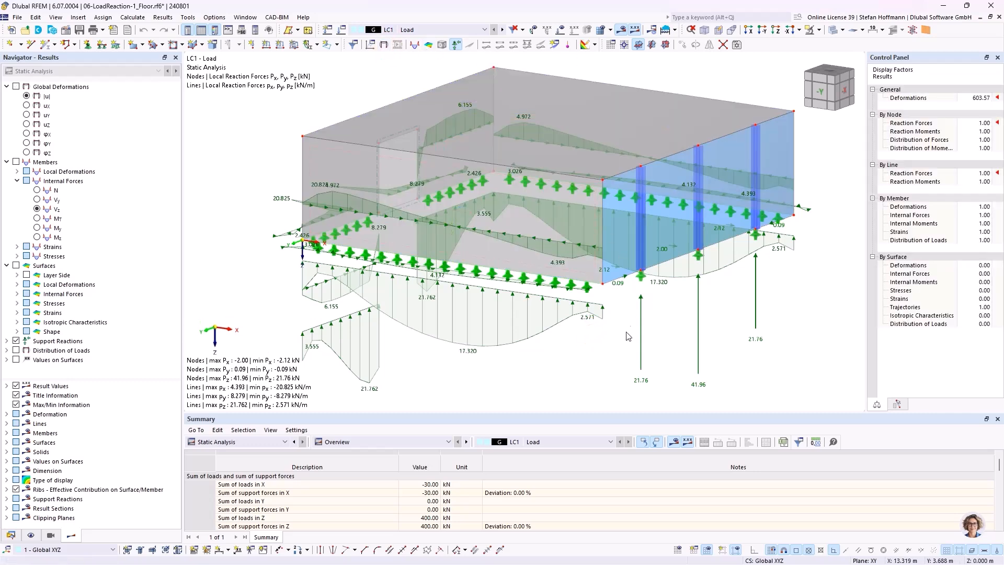
{"action": "mouse_move", "coordinate": [625, 334]}
{"action": "middle_mouse_down", "text": "ctrl"}
{"action": "mouse_move", "coordinate": [610, 316]}
{"action": "mouse_move", "coordinate": [611, 325]}
{"action": "middle_mouse_up", "text": "ctrl"}
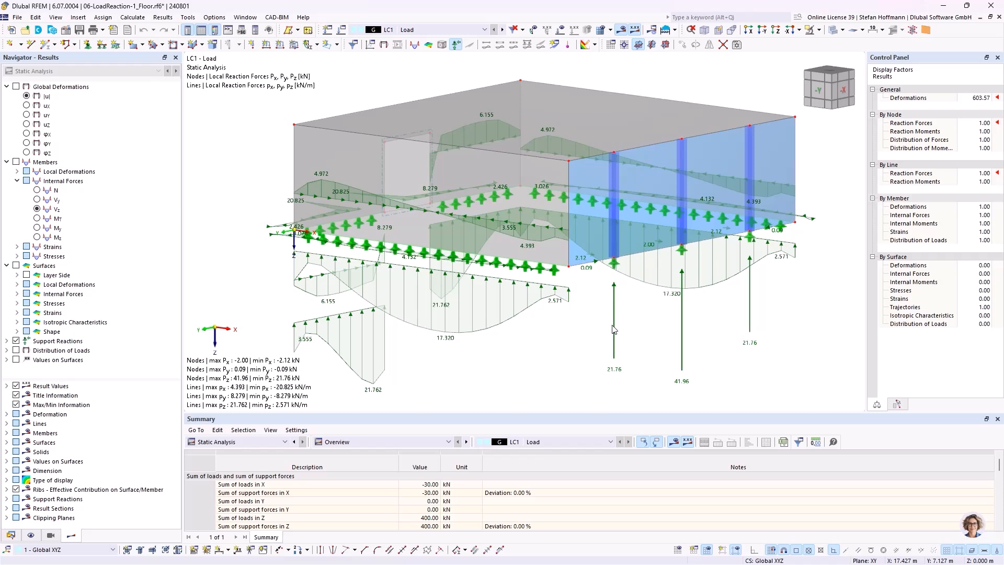
Switch to the 06-LoadReaction-2_Ground model and select the 06-LoadReaction-1_Floor support reaction import among its load wizards
{"action": "left_click", "coordinate": [11, 535]}
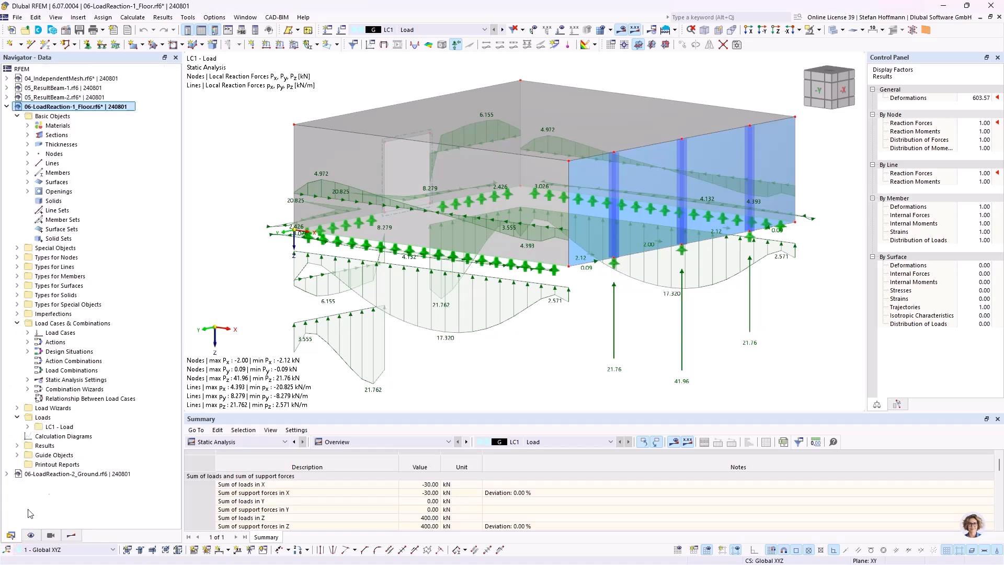
{"action": "left_click", "coordinate": [56, 477]}
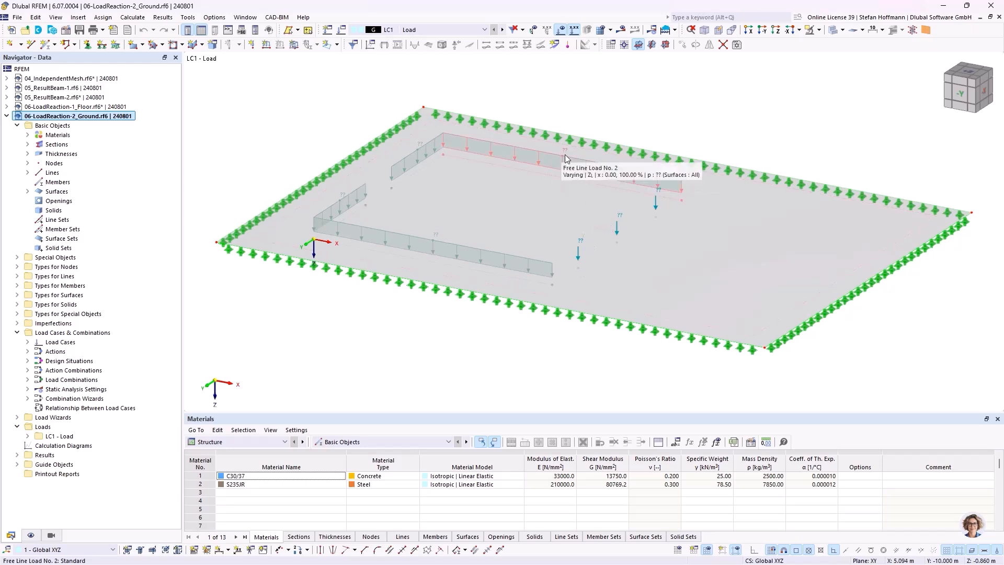
{"action": "left_click", "coordinate": [17, 418]}
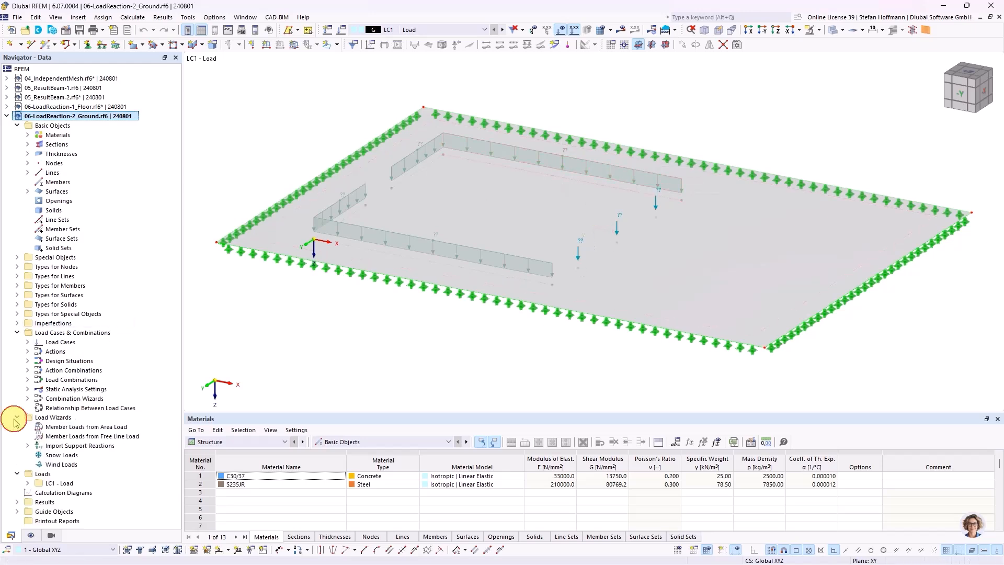
{"action": "left_click", "coordinate": [28, 446]}
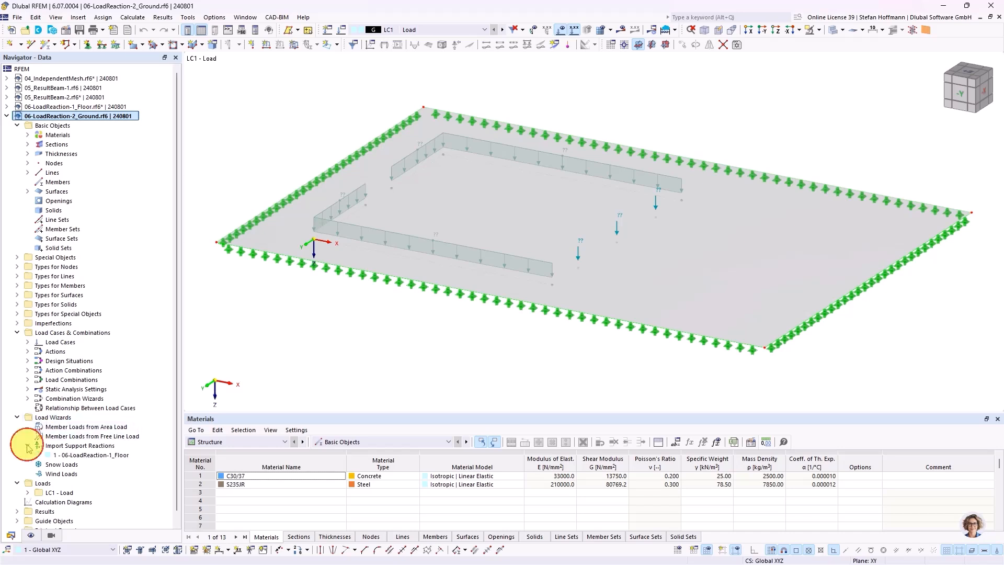
{"action": "left_click", "coordinate": [69, 455]}
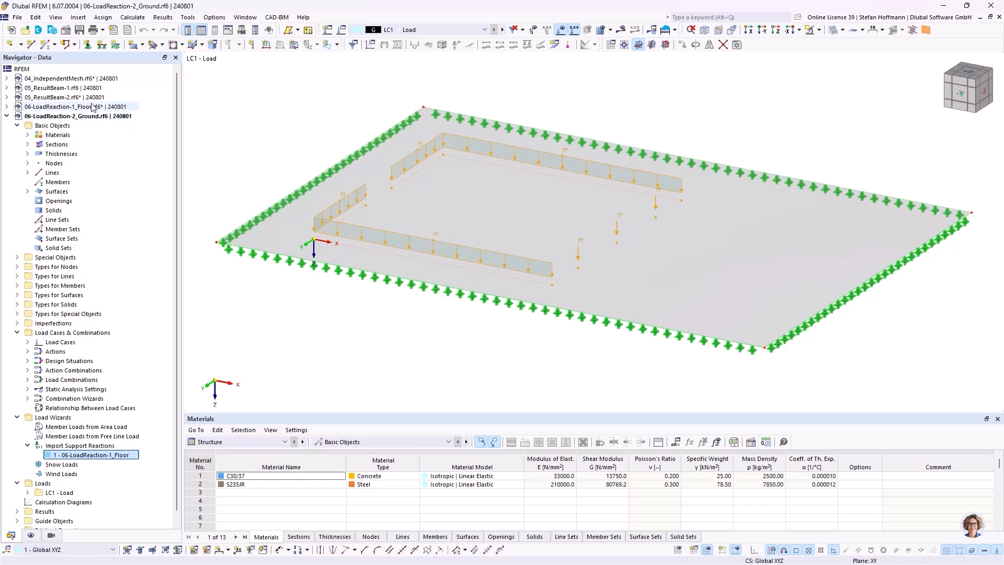
{"action": "left_click", "coordinate": [17, 17]}
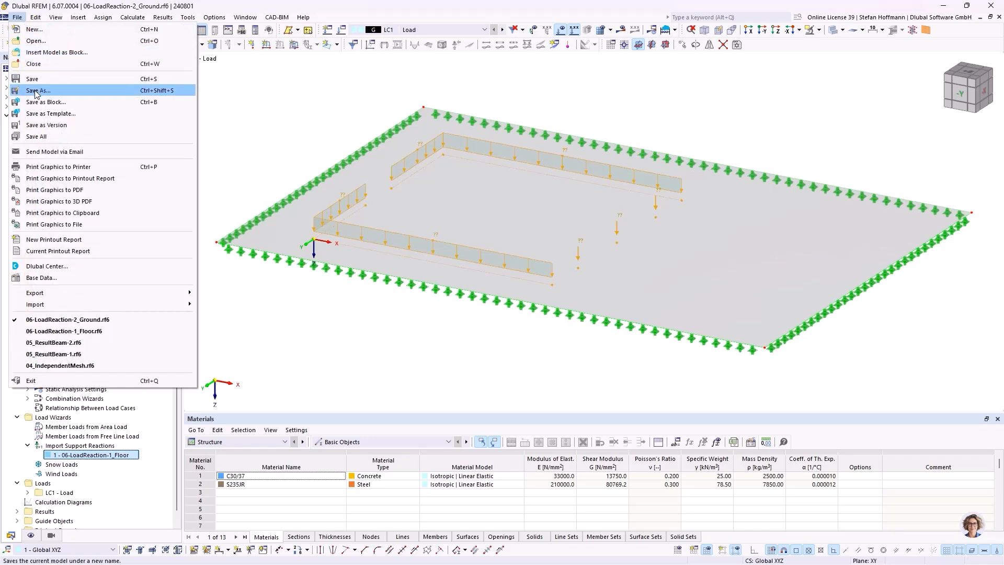
{"action": "left_click", "coordinate": [260, 102]}
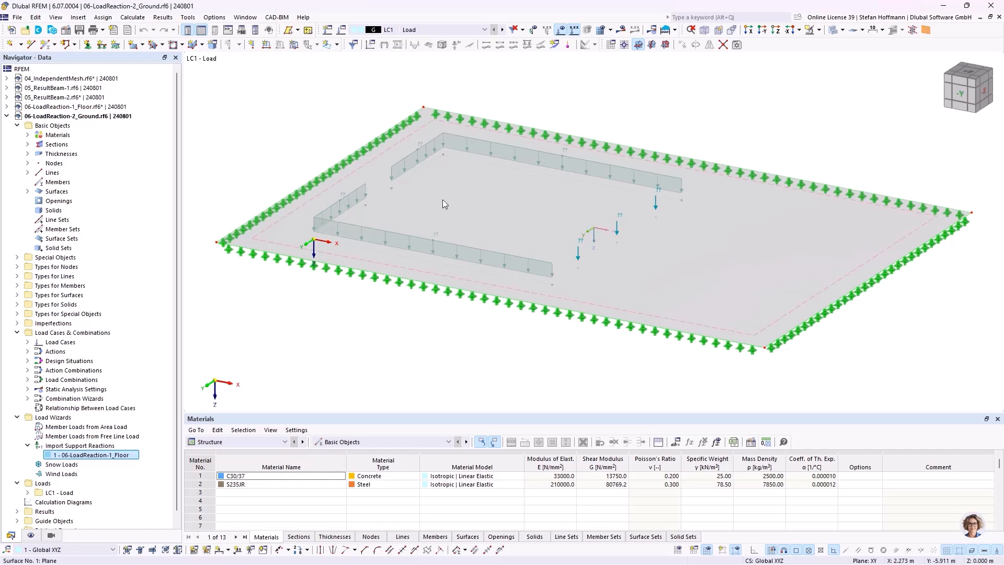
Review the connected model and object connection settings of the 06-LoadReaction-1_Floor support reaction import, keeping Free loads as the connection type
{"action": "double_click", "coordinate": [99, 455]}
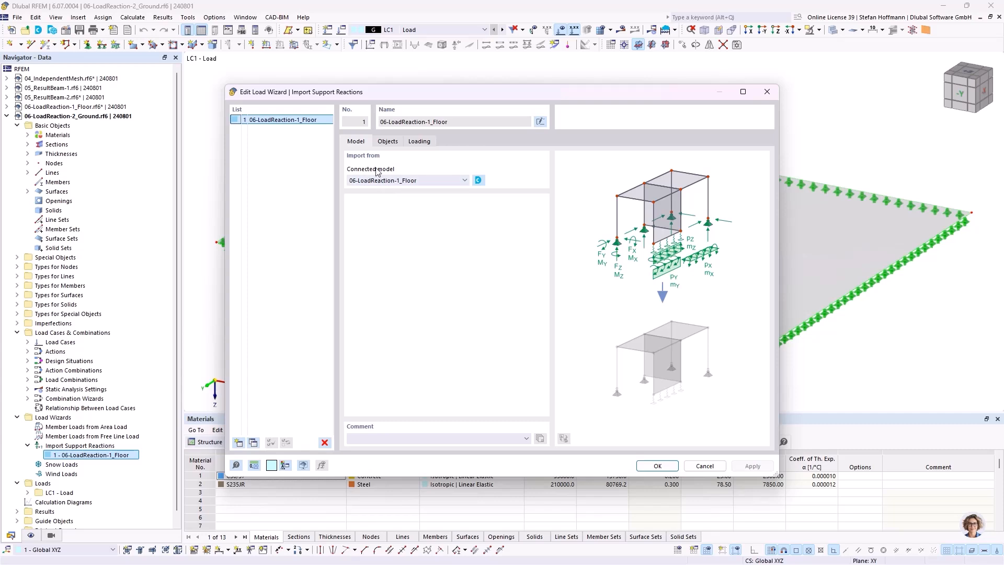
{"action": "left_click", "coordinate": [393, 144]}
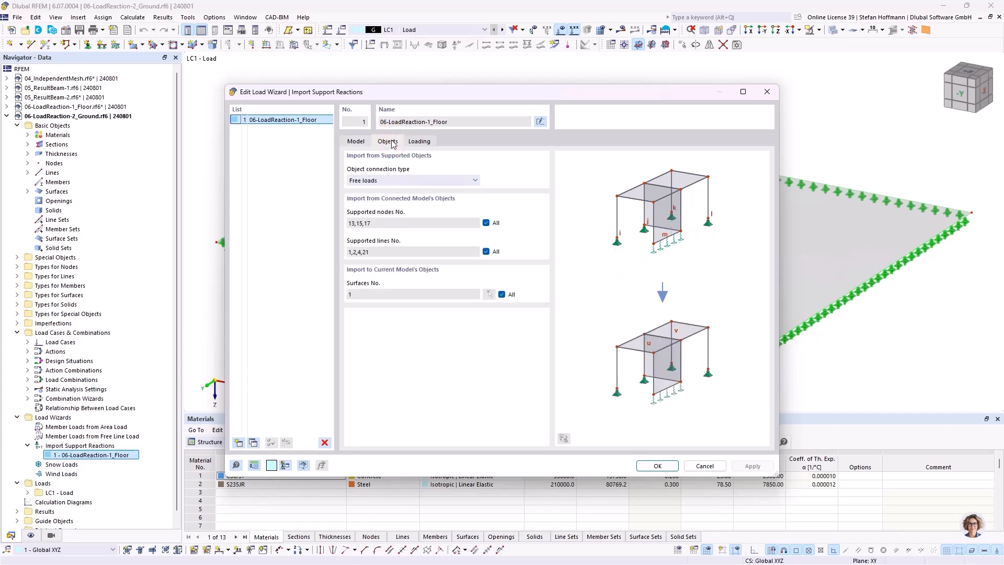
{"action": "left_click", "coordinate": [389, 183]}
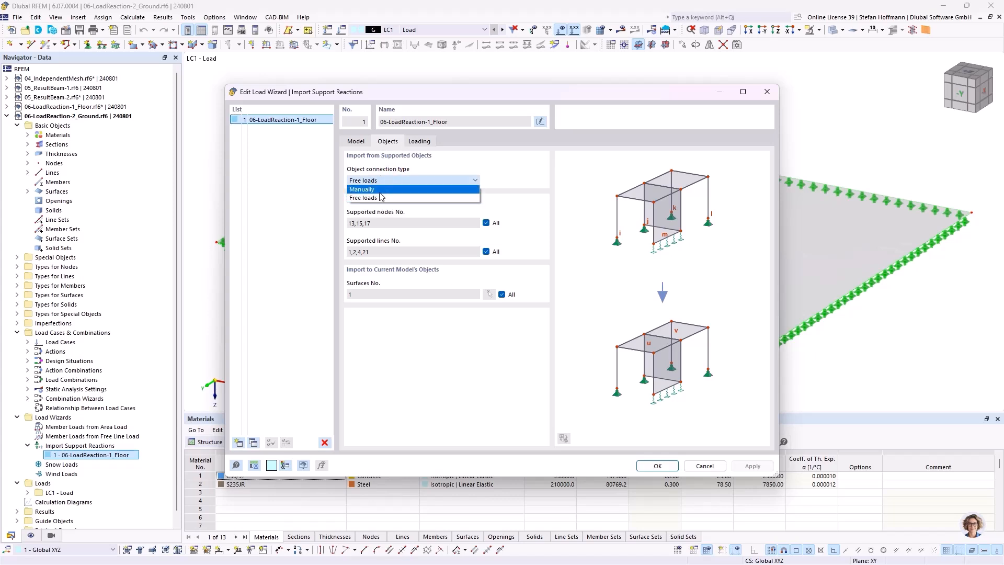
{"action": "left_click", "coordinate": [381, 198]}
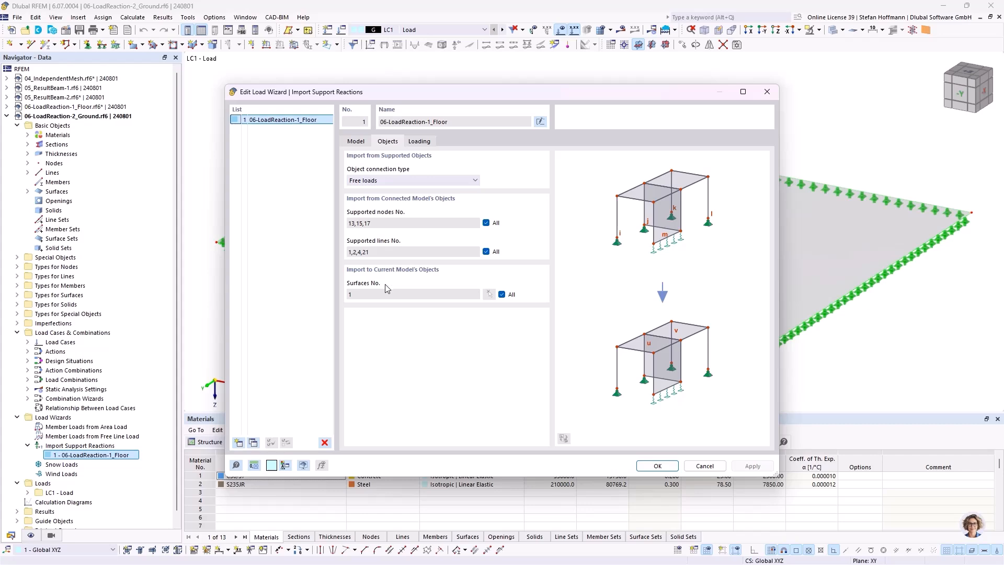
{"action": "left_click_drag", "start_coordinate": [598, 99], "coordinate": [453, 135]}
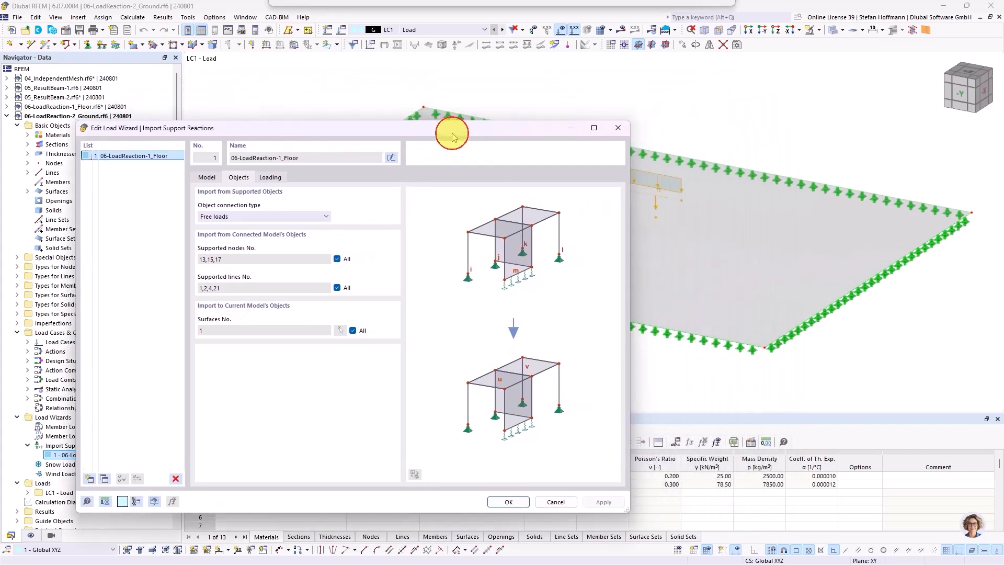
{"action": "left_click", "coordinate": [621, 126]}
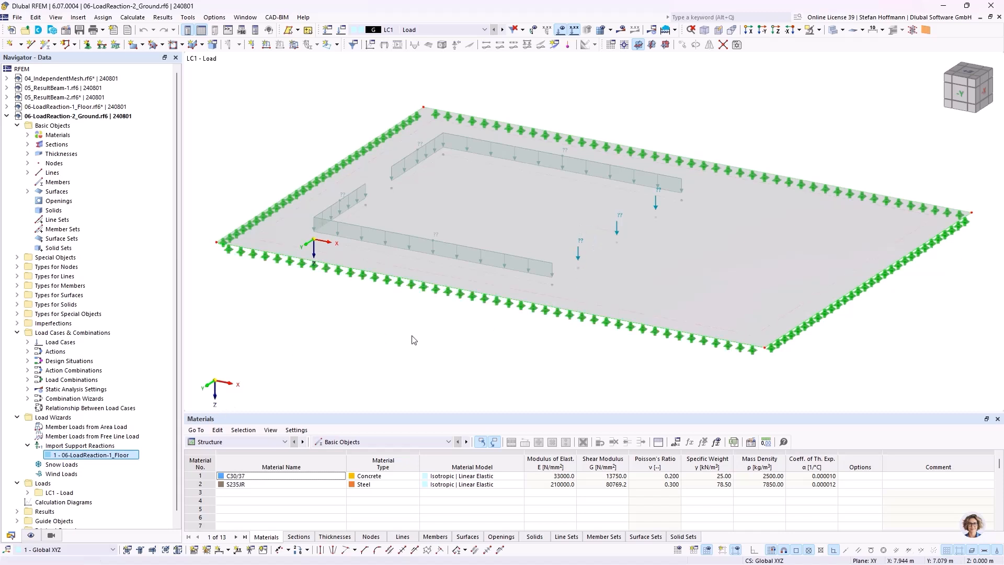
Review the surface assignment of the 06-LoadReaction-1_Floor support reaction import, keeping all surfaces of the current model as targets
{"action": "double_click", "coordinate": [123, 455]}
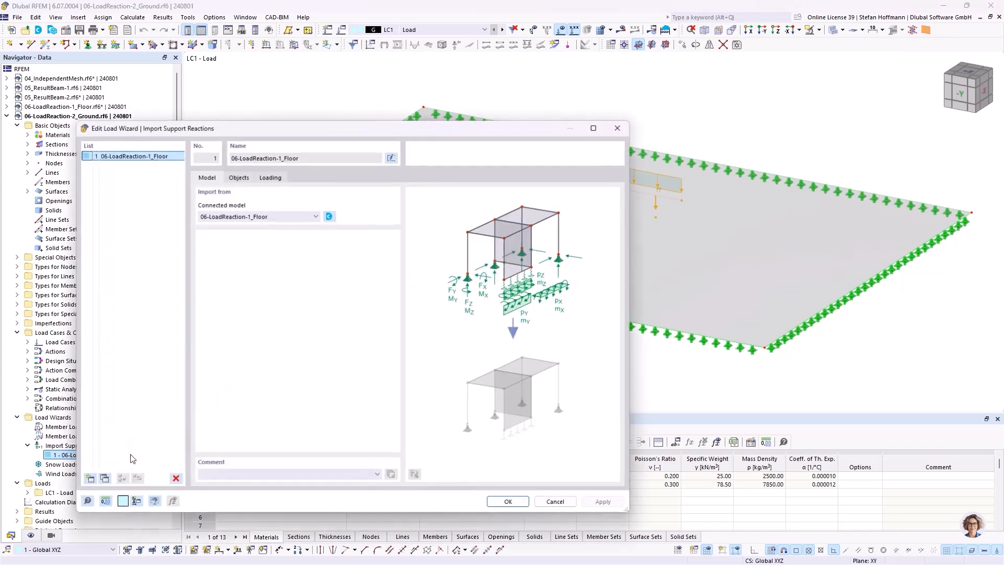
{"action": "left_click", "coordinate": [240, 178]}
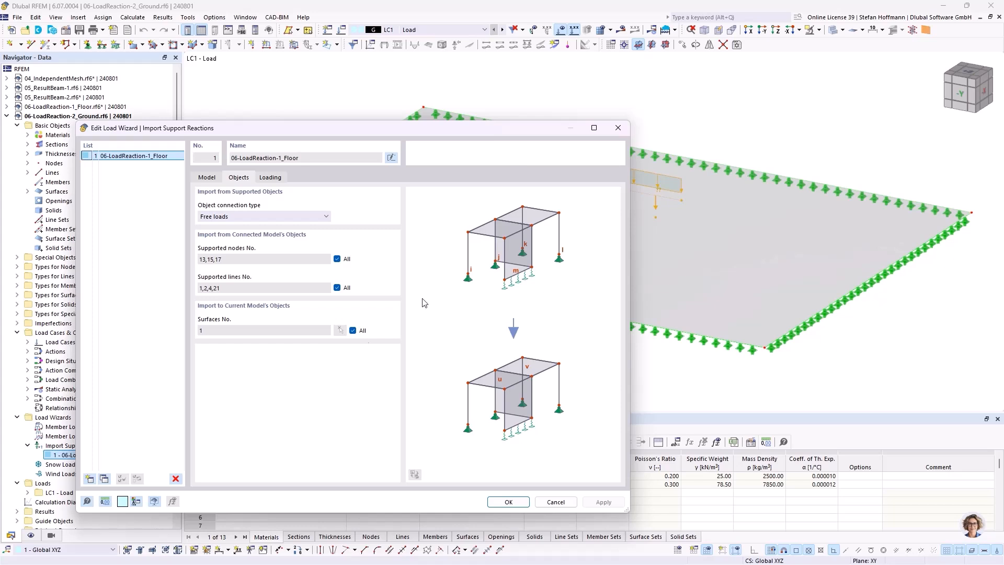
{"action": "left_click", "coordinate": [356, 331]}
{"action": "left_click", "coordinate": [354, 332]}
Try the Manually loading connection type for the support reaction import, and restore it to Automatically
{"action": "left_click", "coordinate": [283, 179]}
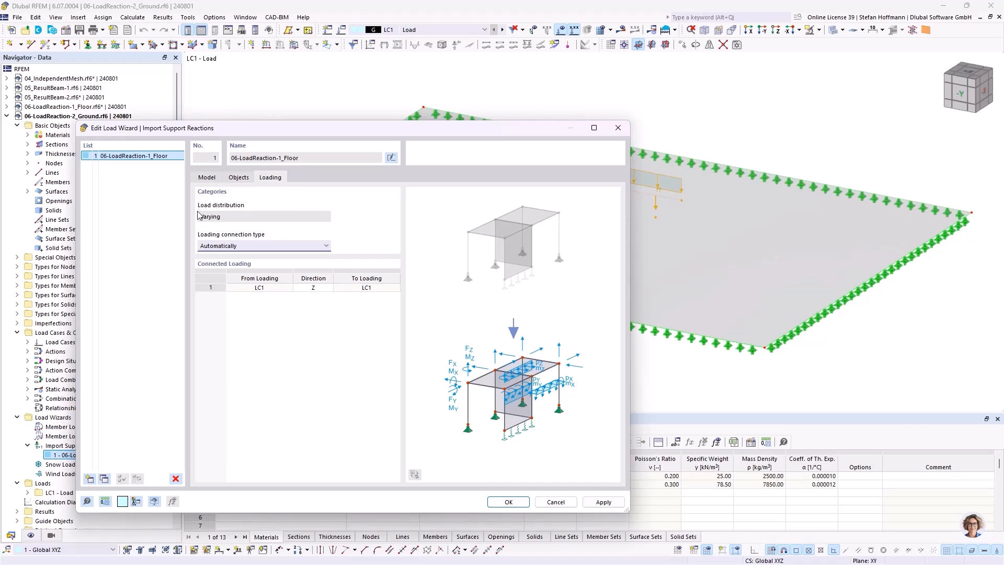
{"action": "left_click", "coordinate": [243, 245]}
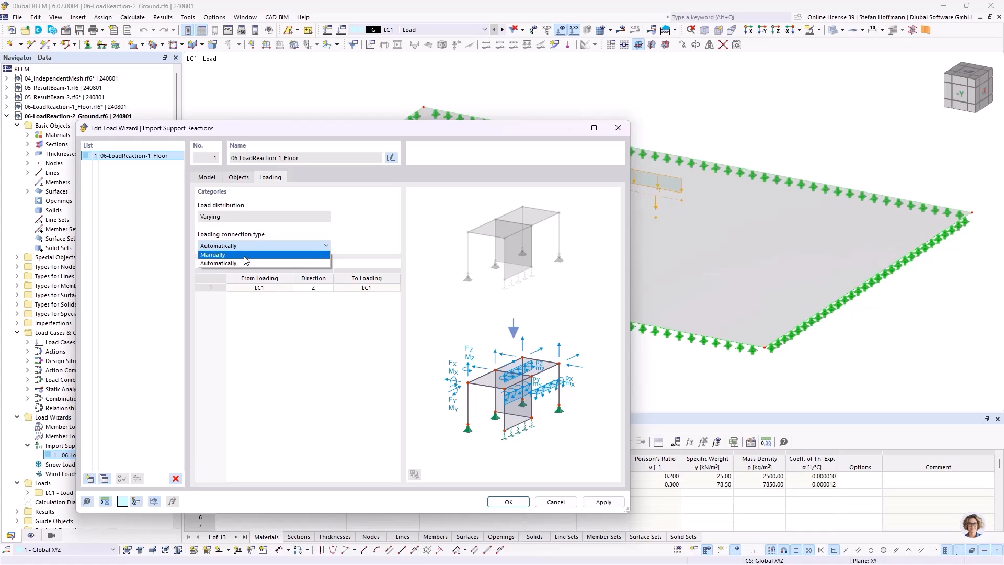
{"action": "left_click", "coordinate": [244, 255]}
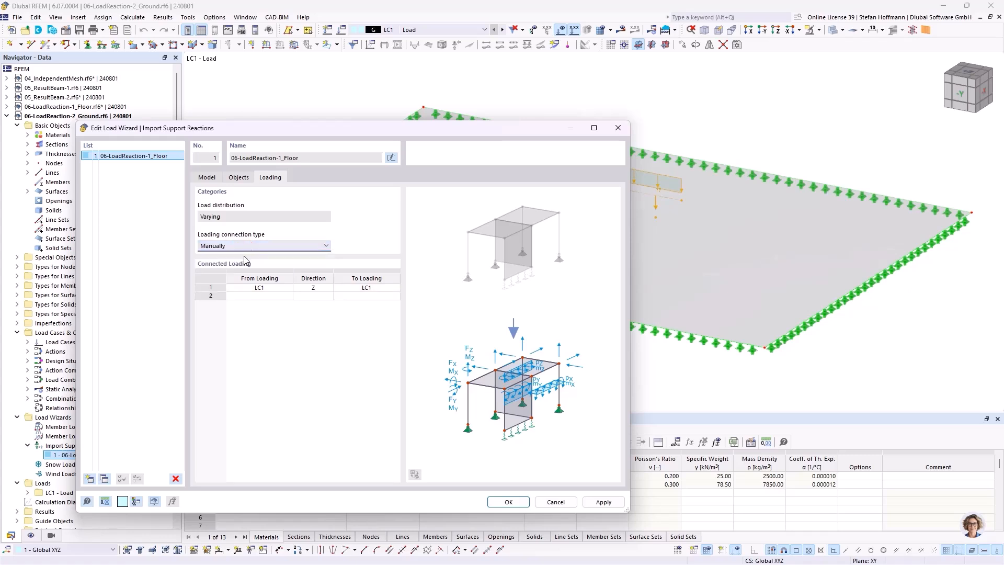
{"action": "left_click", "coordinate": [262, 288]}
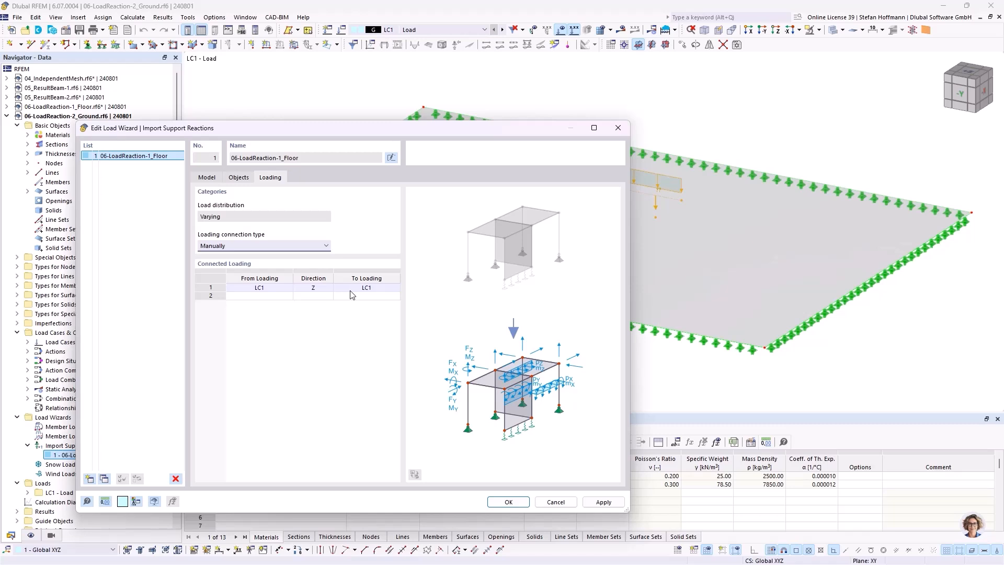
{"action": "left_click", "coordinate": [269, 245]}
{"action": "left_click", "coordinate": [246, 264]}
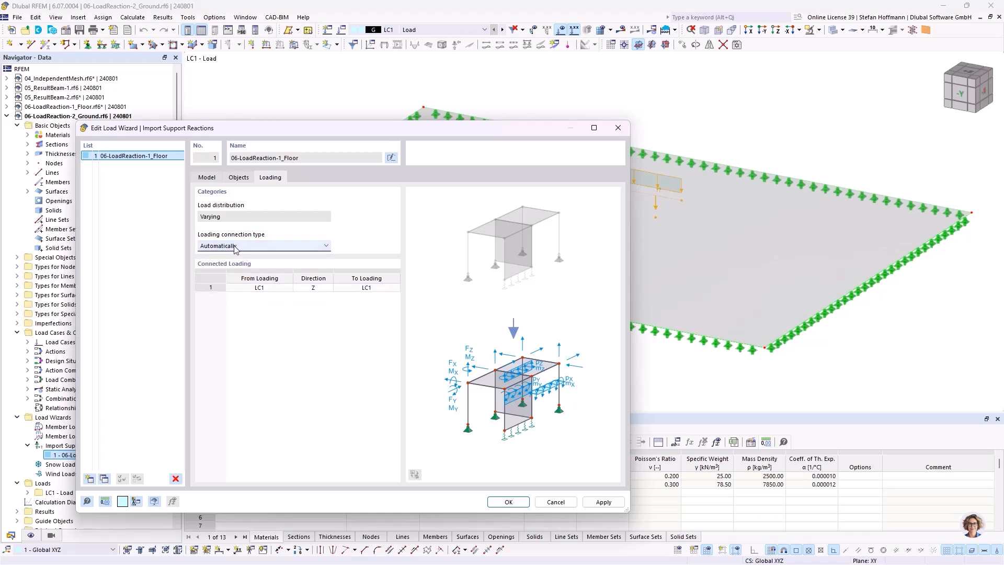
Check the available load directions for the connected LC1 loading, accept the import with only direction Z, and calculate LC1
{"action": "left_click", "coordinate": [296, 289]}
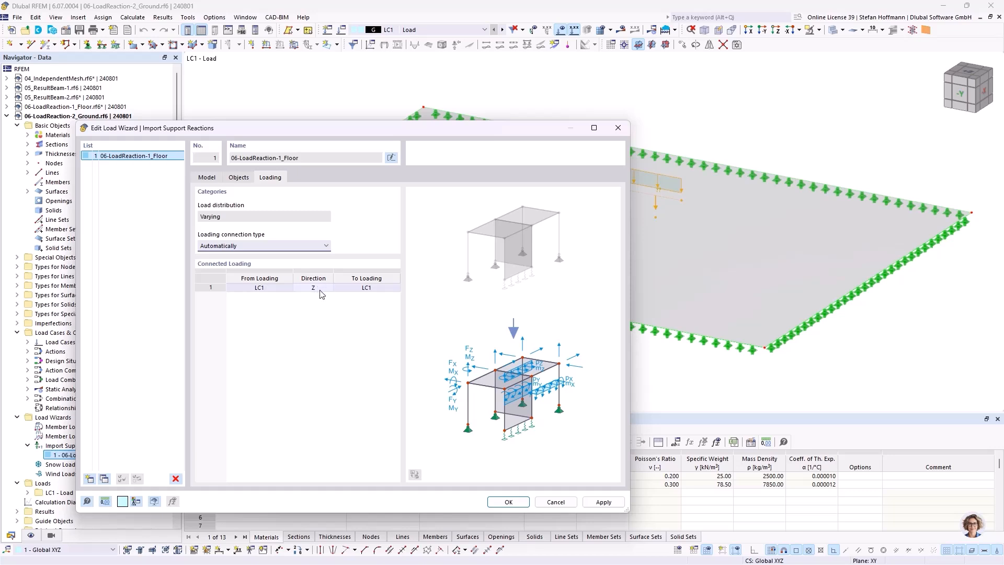
{"action": "left_click", "coordinate": [324, 291]}
{"action": "left_click", "coordinate": [328, 291]}
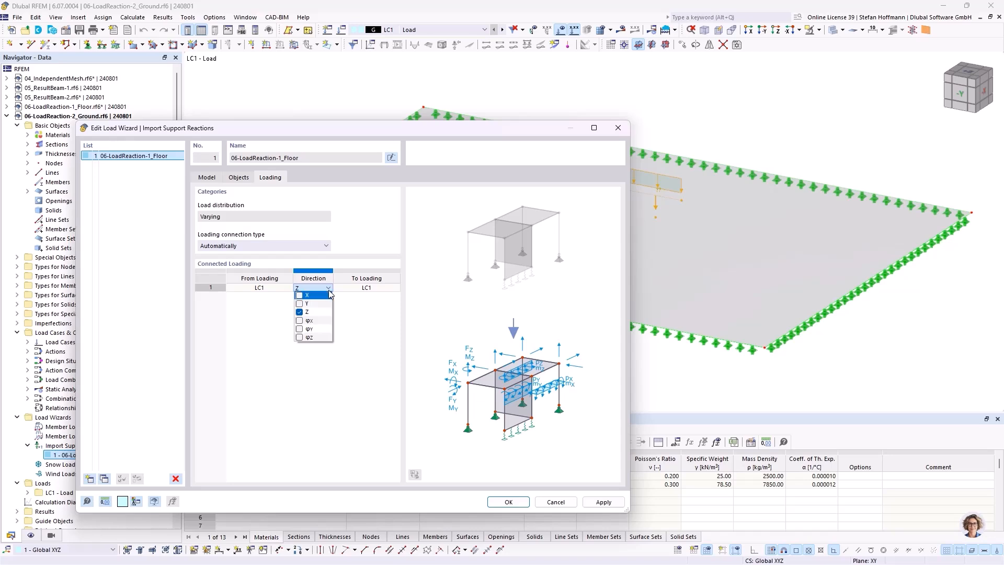
{"action": "left_click", "coordinate": [328, 292]}
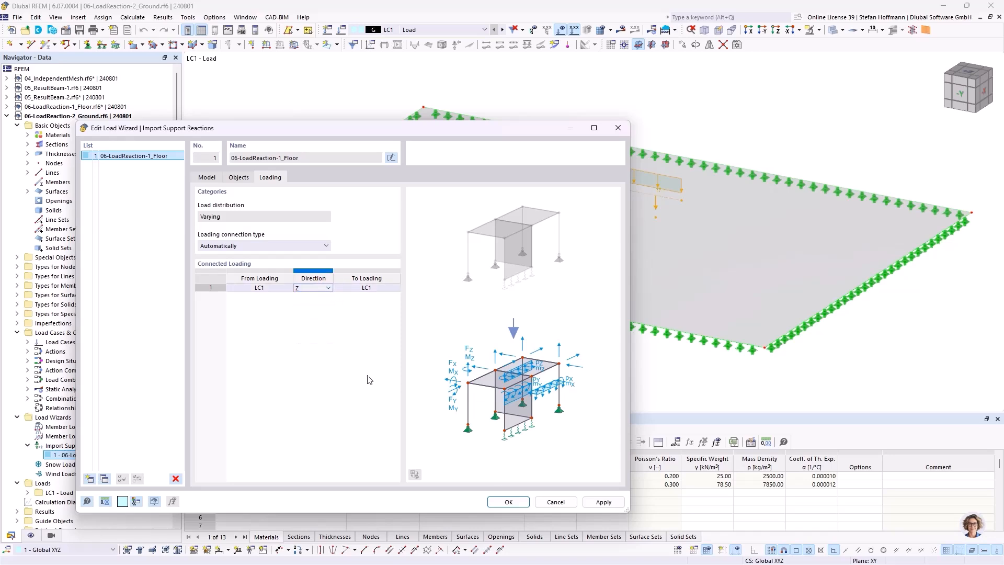
{"action": "left_click", "coordinate": [508, 502]}
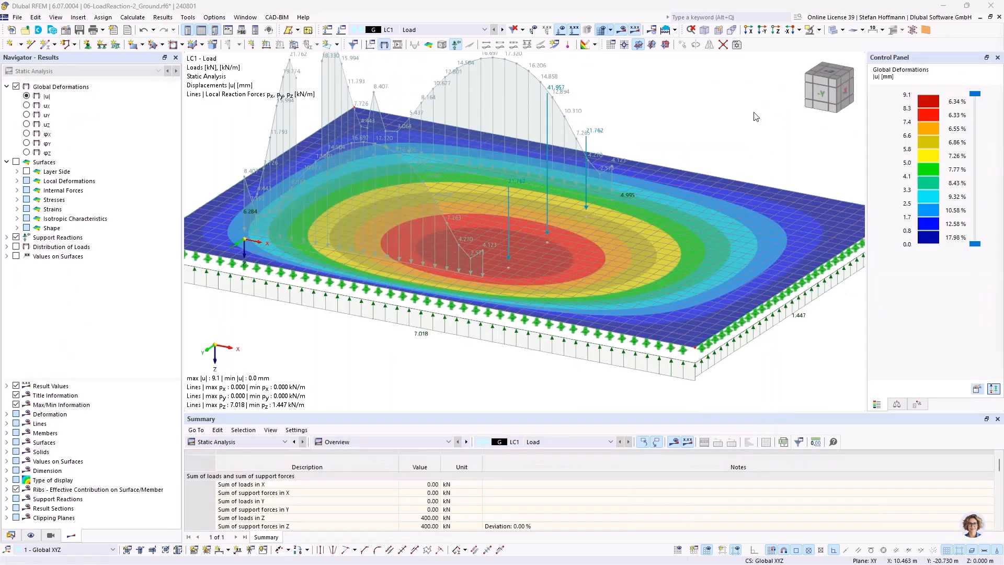
Hide the results of the ground model, inspect the imported line and point loads, and return to the model data
{"action": "mouse_move", "coordinate": [725, 170]}
{"action": "middle_mouse_down", "text": "ctrl"}
{"action": "mouse_move", "coordinate": [726, 179]}
{"action": "mouse_move", "coordinate": [712, 159]}
{"action": "middle_mouse_up", "text": "ctrl"}
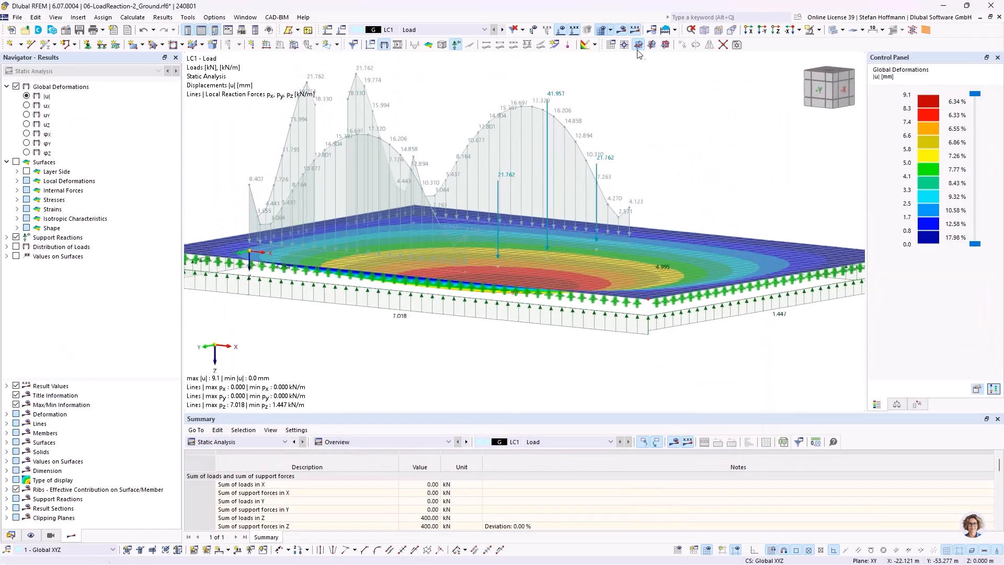
{"action": "left_click", "coordinate": [622, 32]}
{"action": "middle_click_drag", "start_coordinate": [609, 112], "coordinate": [632, 106], "text": "ctrl"}
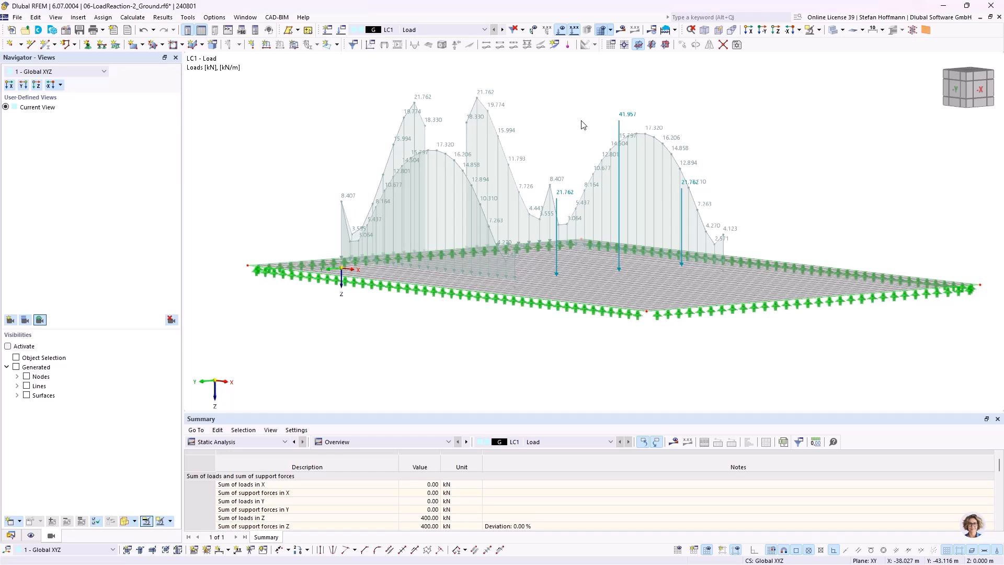
{"action": "middle_click_drag", "start_coordinate": [582, 125], "coordinate": [506, 175], "text": "ctrl"}
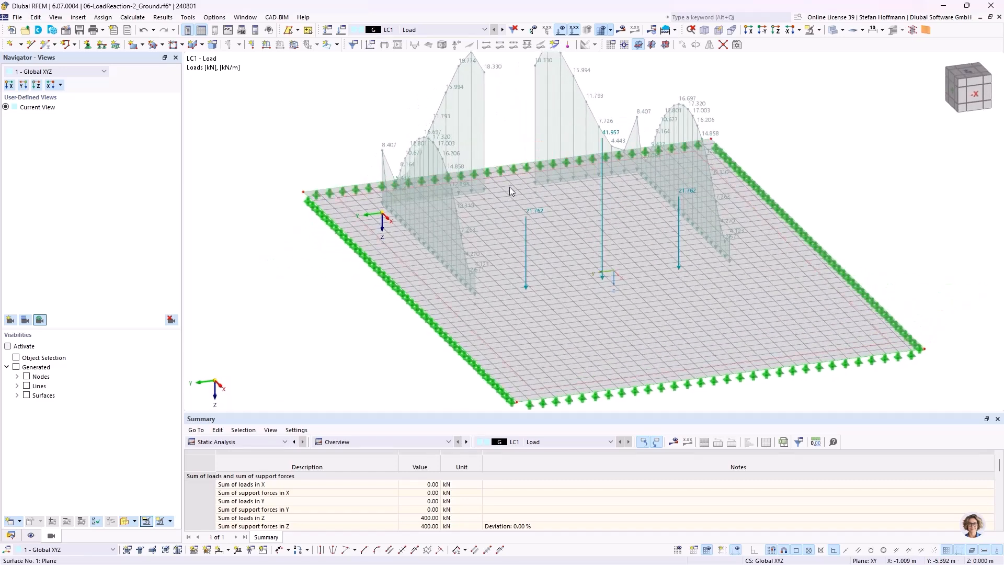
{"action": "middle_click_drag", "start_coordinate": [627, 277], "coordinate": [606, 295], "text": "ctrl"}
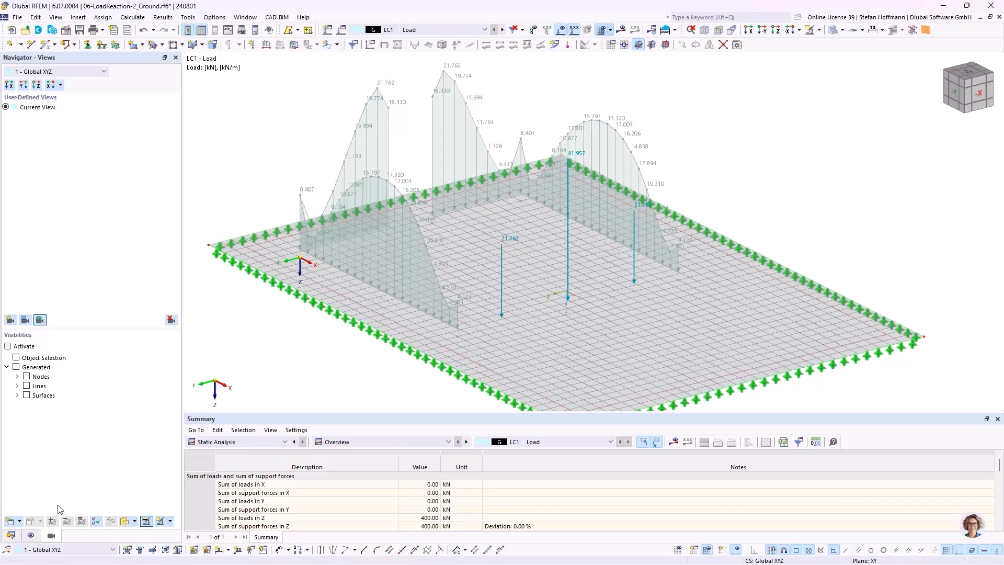
{"action": "left_click", "coordinate": [9, 541]}
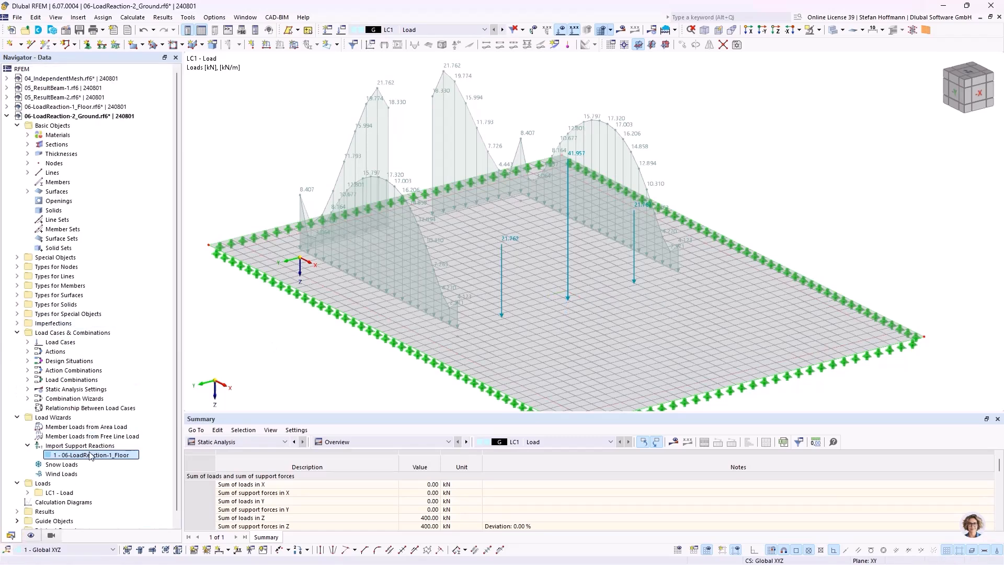
In the 06-LoadReaction-1_Floor model, disable the loading multiplier factor in the Geometrically linear static analysis settings and recalculate LC1
{"action": "double_click", "coordinate": [108, 107]}
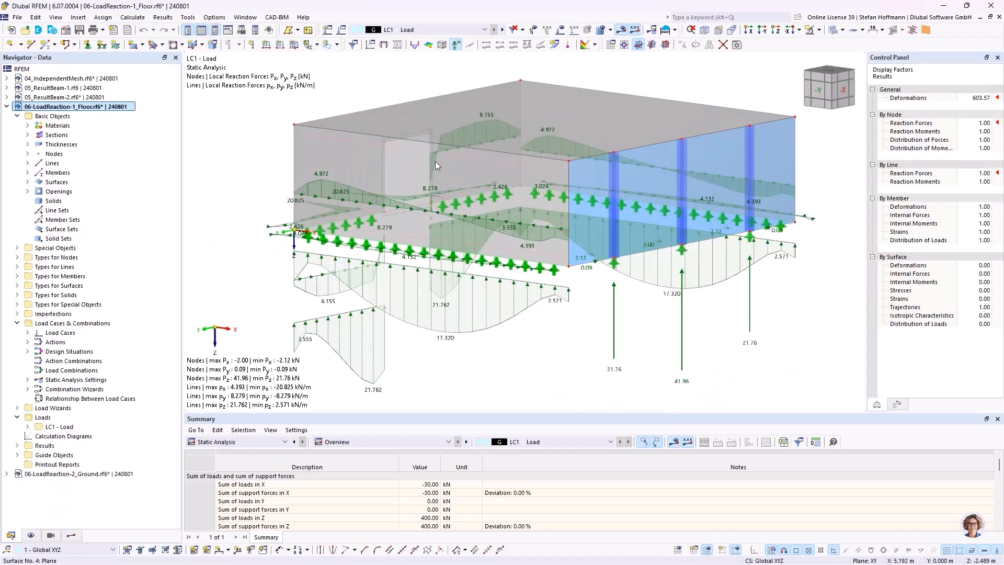
{"action": "left_click", "coordinate": [652, 31]}
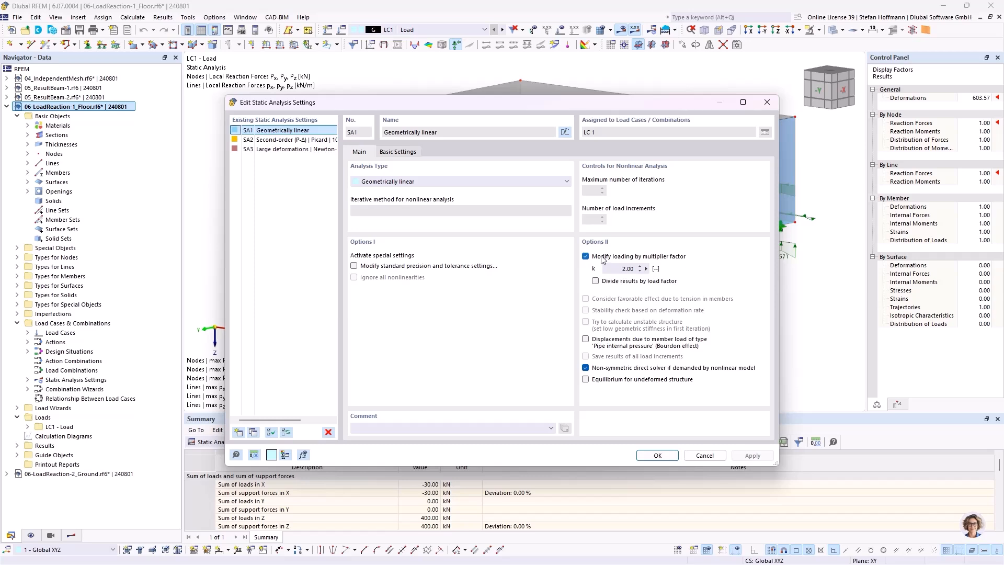
{"action": "left_click_drag", "start_coordinate": [594, 106], "coordinate": [576, 149]}
{"action": "left_click", "coordinate": [570, 296]}
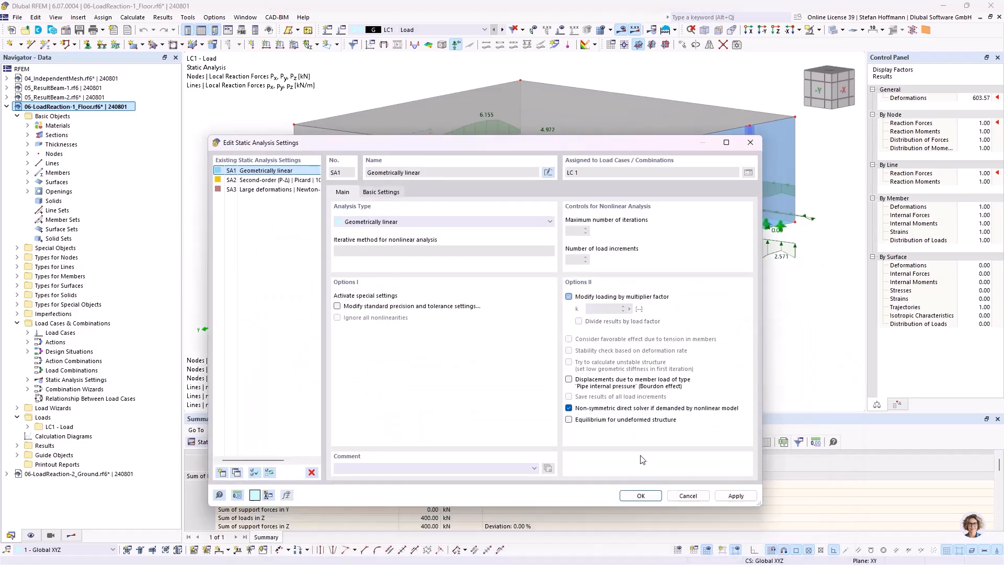
{"action": "left_click", "coordinate": [638, 496]}
{"action": "left_click", "coordinate": [552, 337]}
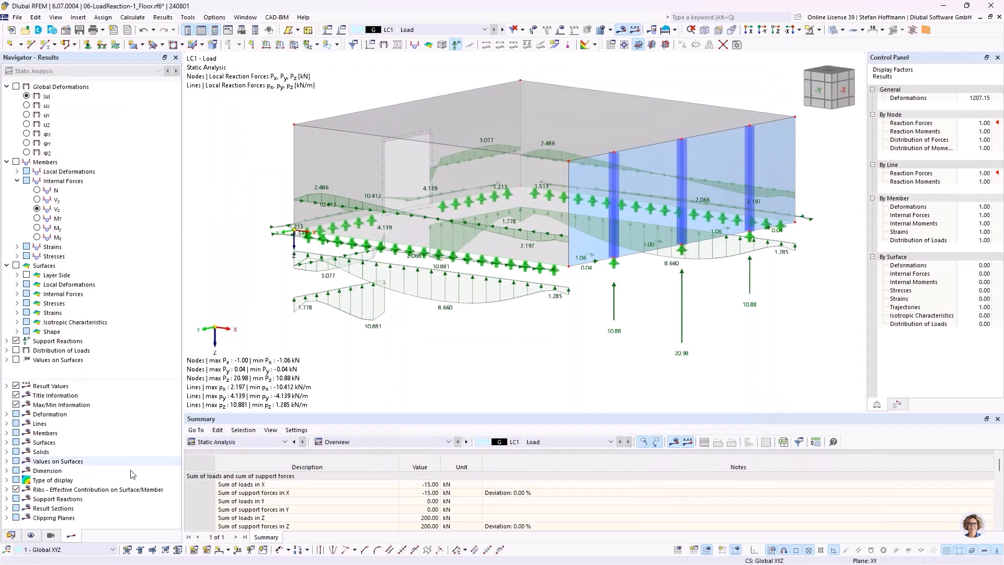
Save the 06-LoadReaction-1_Floor model and allow the affected LC1 results to be deleted
{"action": "left_click", "coordinate": [10, 535]}
{"action": "left_click", "coordinate": [79, 30]}
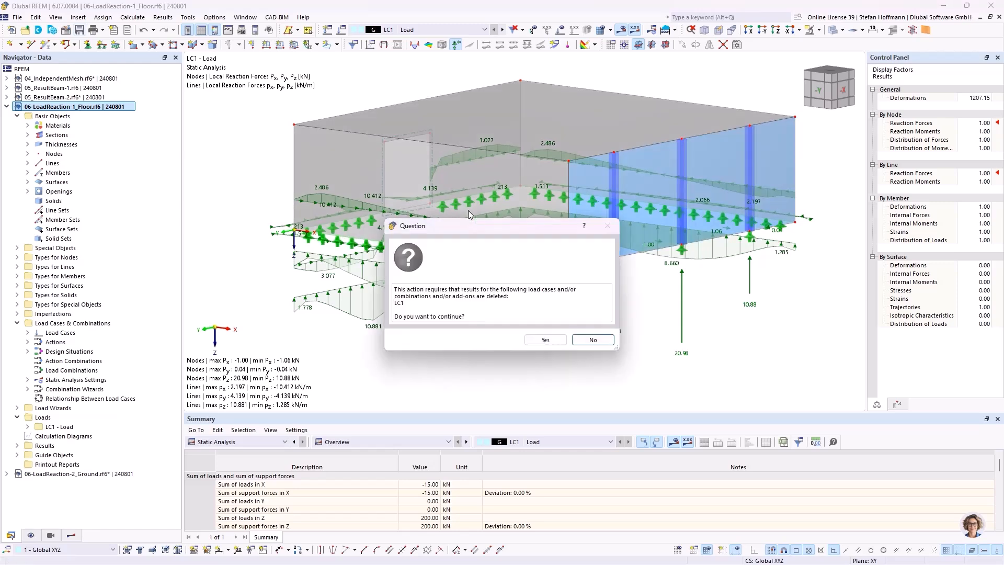
{"action": "left_click", "coordinate": [541, 340]}
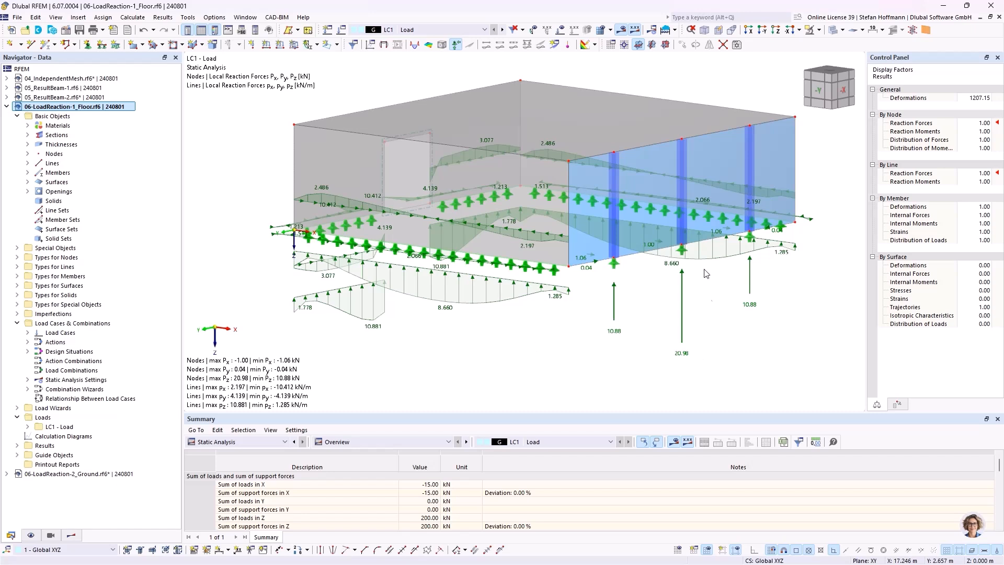
Switch to the 06-LoadReaction-2_Ground model, recalculate LC1 and inspect the imported loads together with the global deformations
{"action": "left_click", "coordinate": [79, 473]}
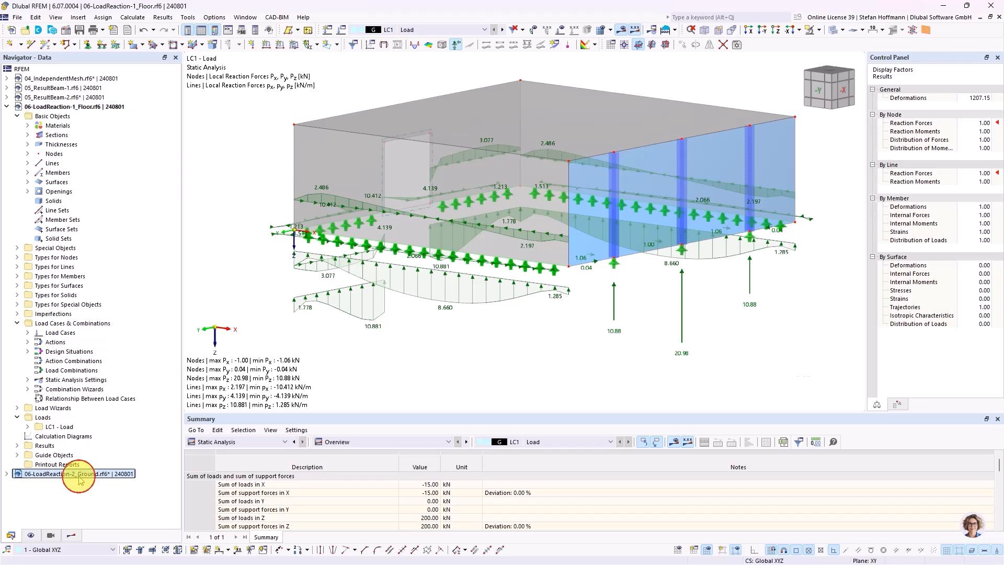
{"action": "middle_click_drag", "start_coordinate": [463, 306], "coordinate": [487, 310], "text": "ctrl"}
{"action": "left_click", "coordinate": [550, 221]}
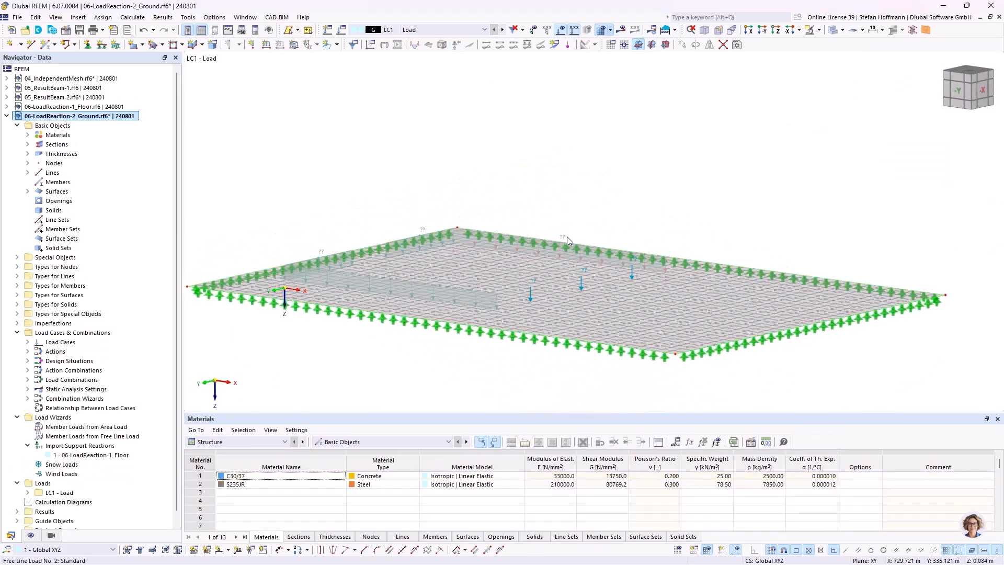
{"action": "left_click", "coordinate": [621, 30]}
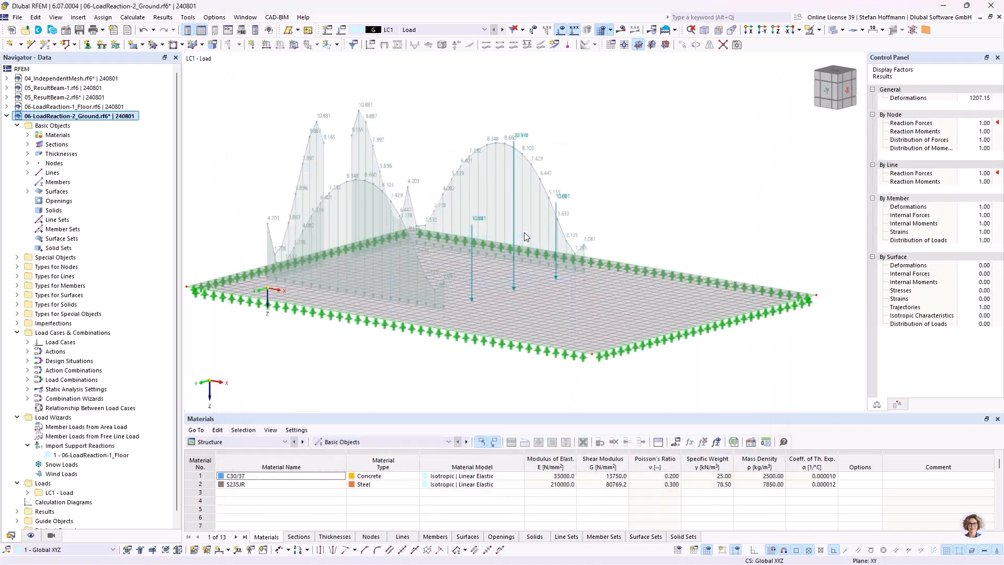
{"action": "middle_click_drag", "start_coordinate": [540, 212], "coordinate": [492, 132], "text": "ctrl"}
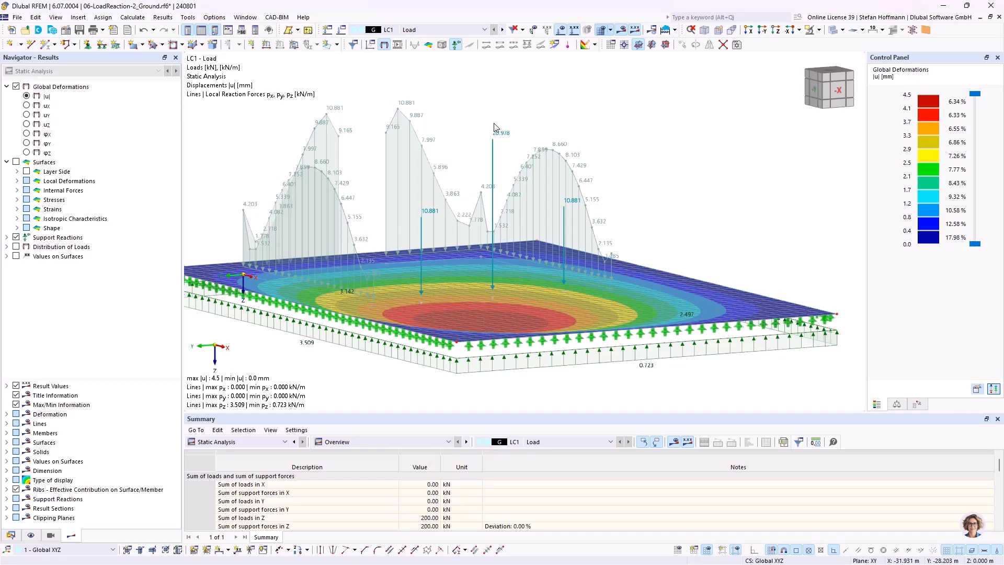
{"action": "scroll", "coordinate": [430, 134], "scroll_direction": "down", "scroll_amount": 2}
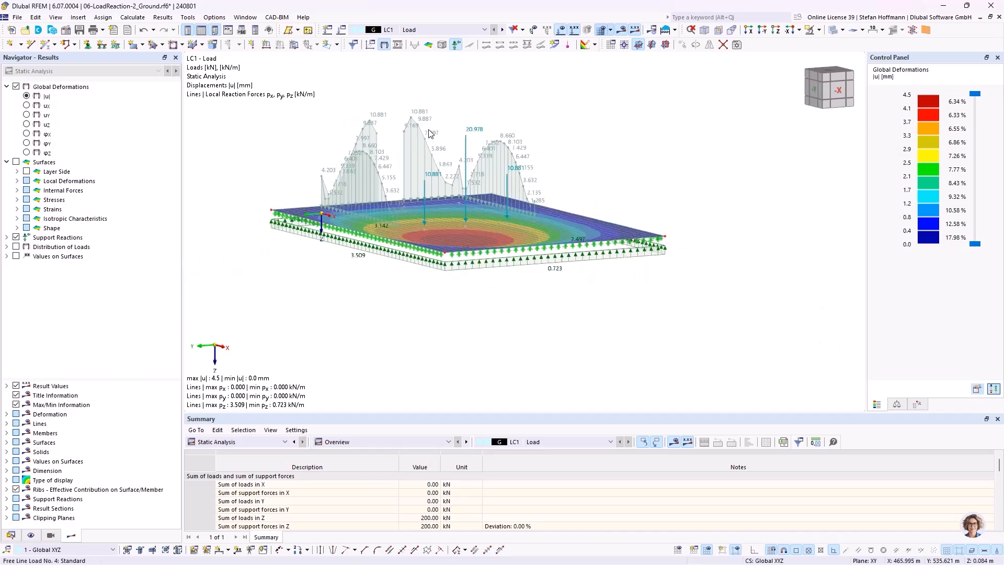
{"action": "middle_click_drag", "start_coordinate": [421, 139], "coordinate": [526, 187], "text": "ctrl"}
{"action": "scroll", "coordinate": [465, 146], "scroll_direction": "up", "scroll_amount": 3}
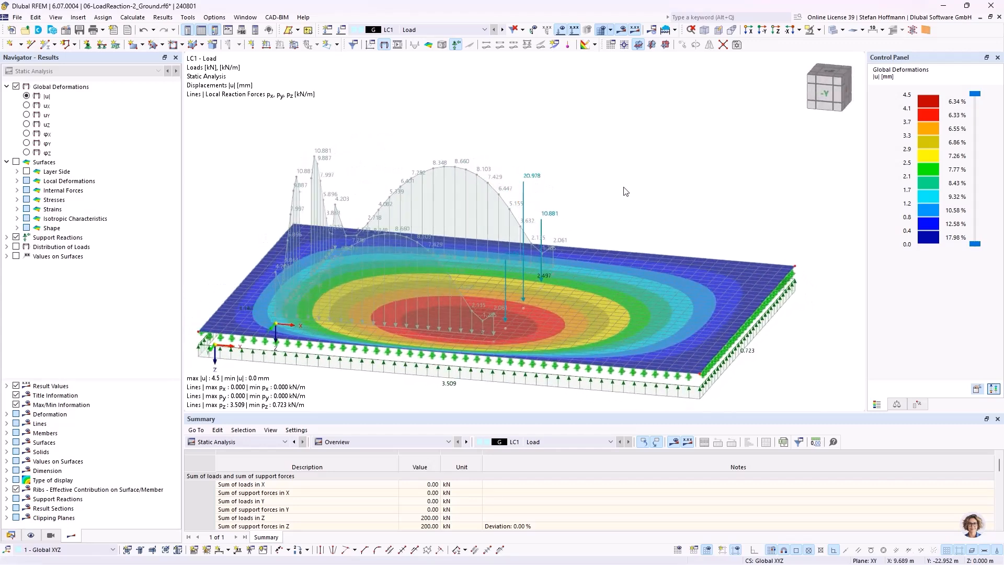
Look up the Disconnect Generated Loads option of the 06-LoadReaction-1_Floor import without applying it, and view the loaded slab
{"action": "left_click", "coordinate": [10, 535]}
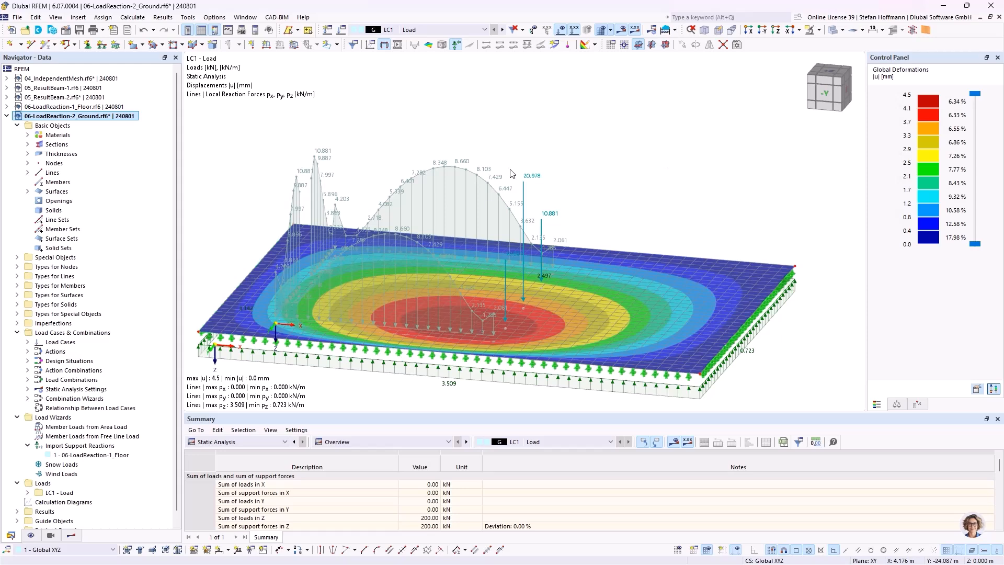
{"action": "right_click", "coordinate": [116, 455]}
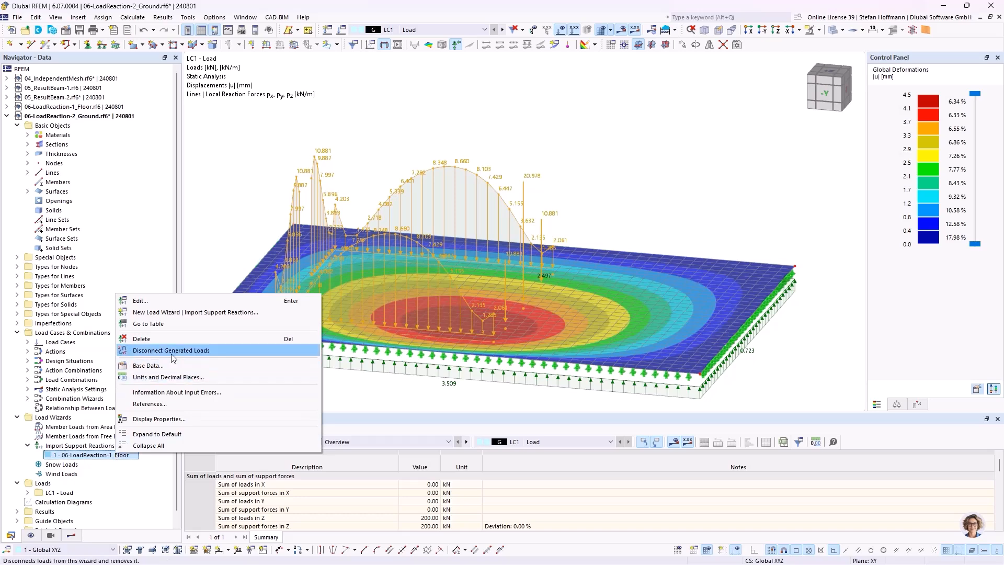
{"action": "left_click", "coordinate": [241, 188]}
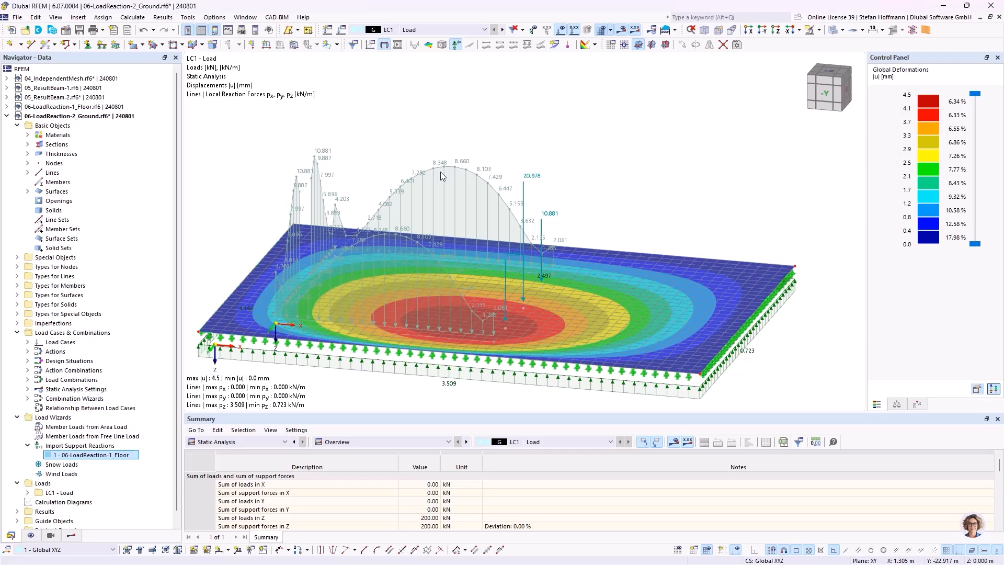
{"action": "middle_click_drag", "start_coordinate": [465, 183], "coordinate": [452, 148], "text": "ctrl"}
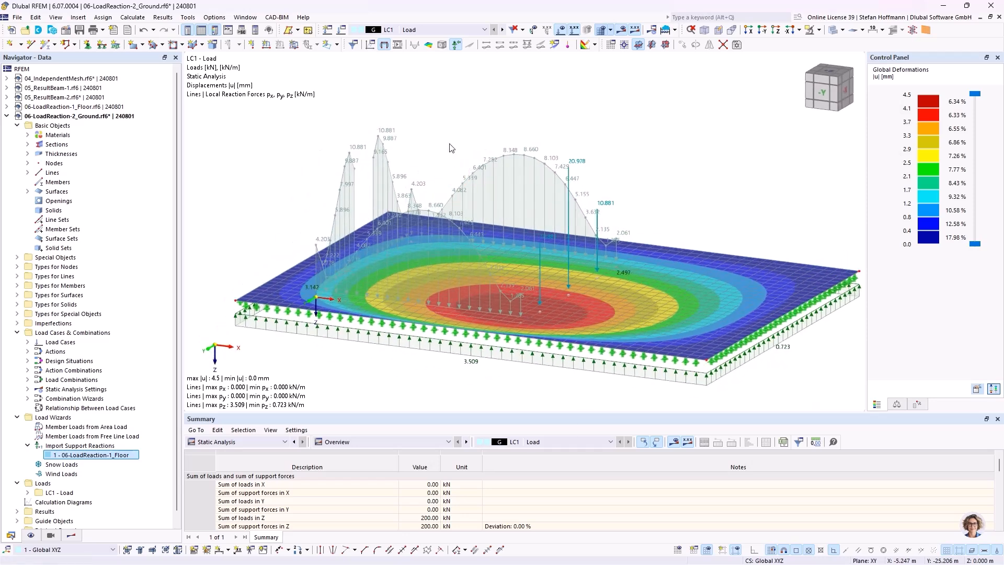